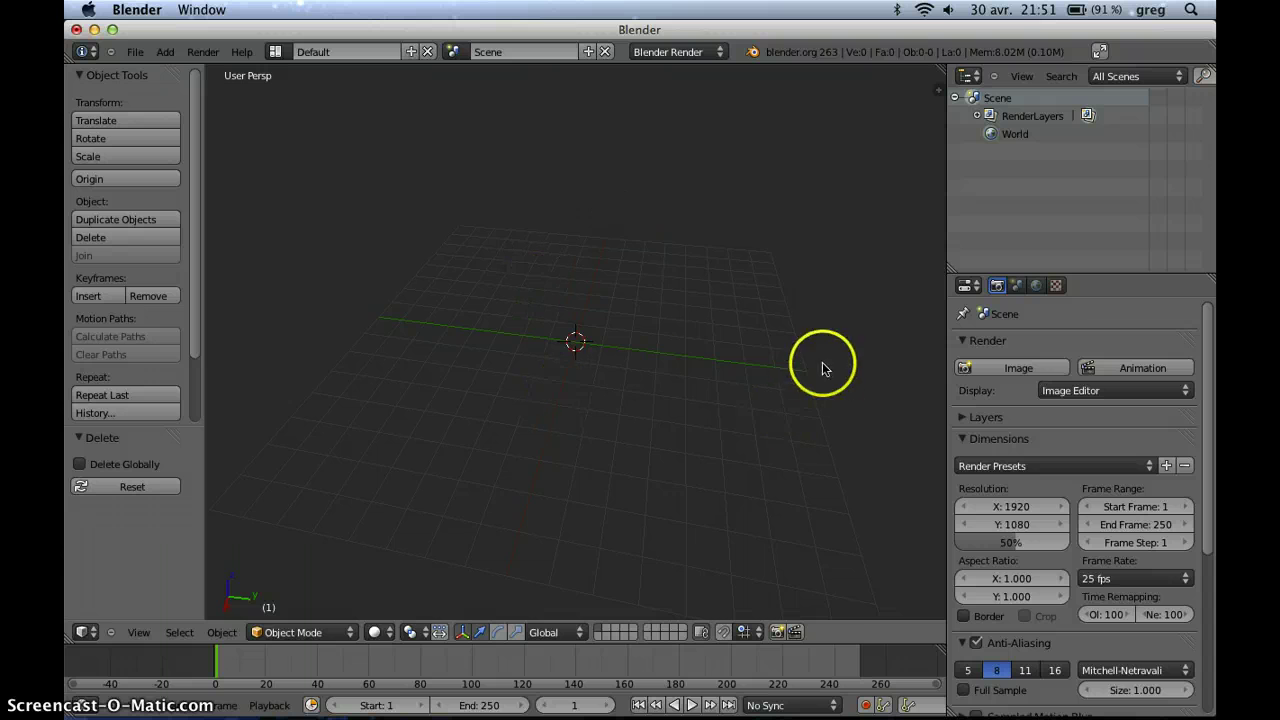
Step: Add a camera at the scene origin and move it about -5.5 units along the Y axis
middle_drag(578, 430, 642, 420)
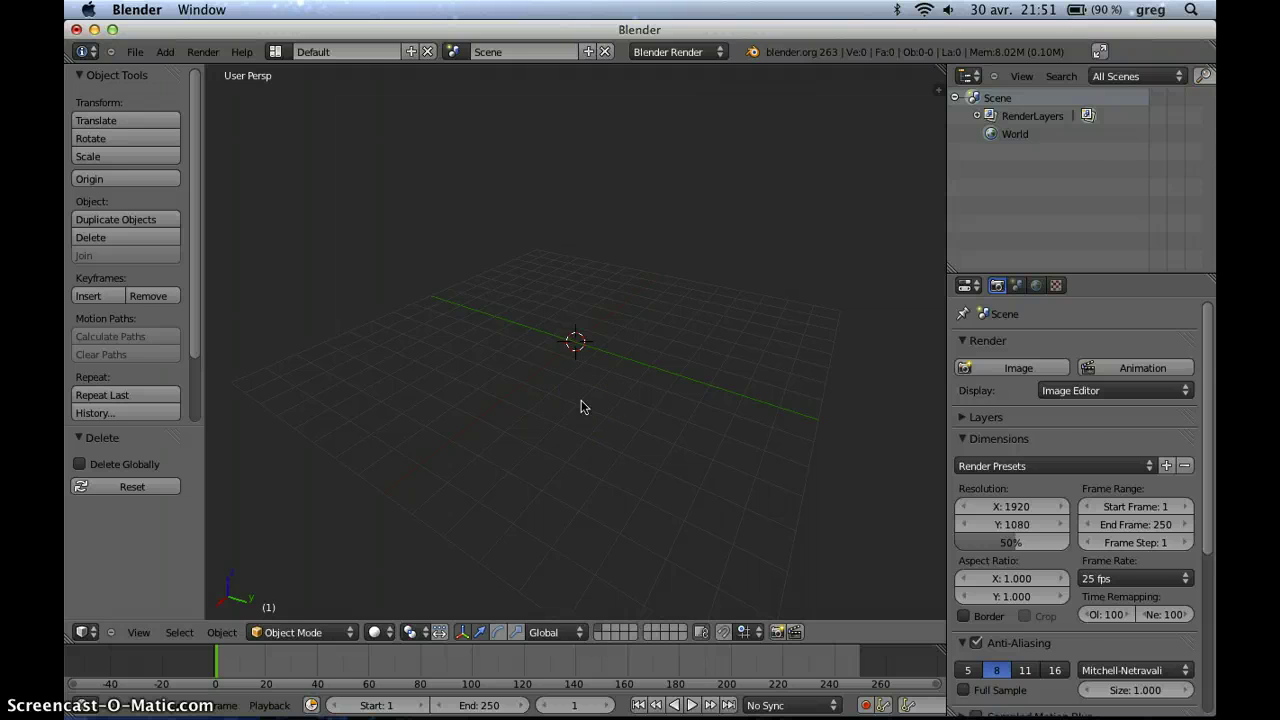
key(shift+a)
mouse_move(583, 404)
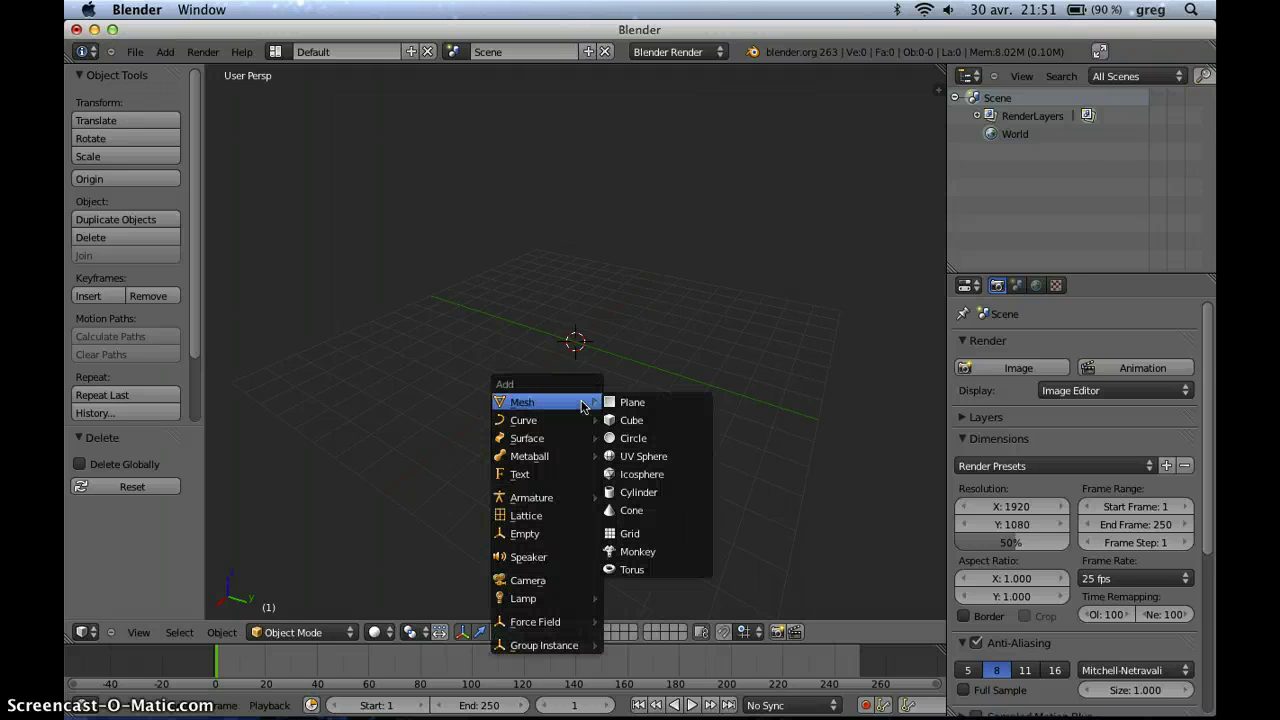
click(536, 580)
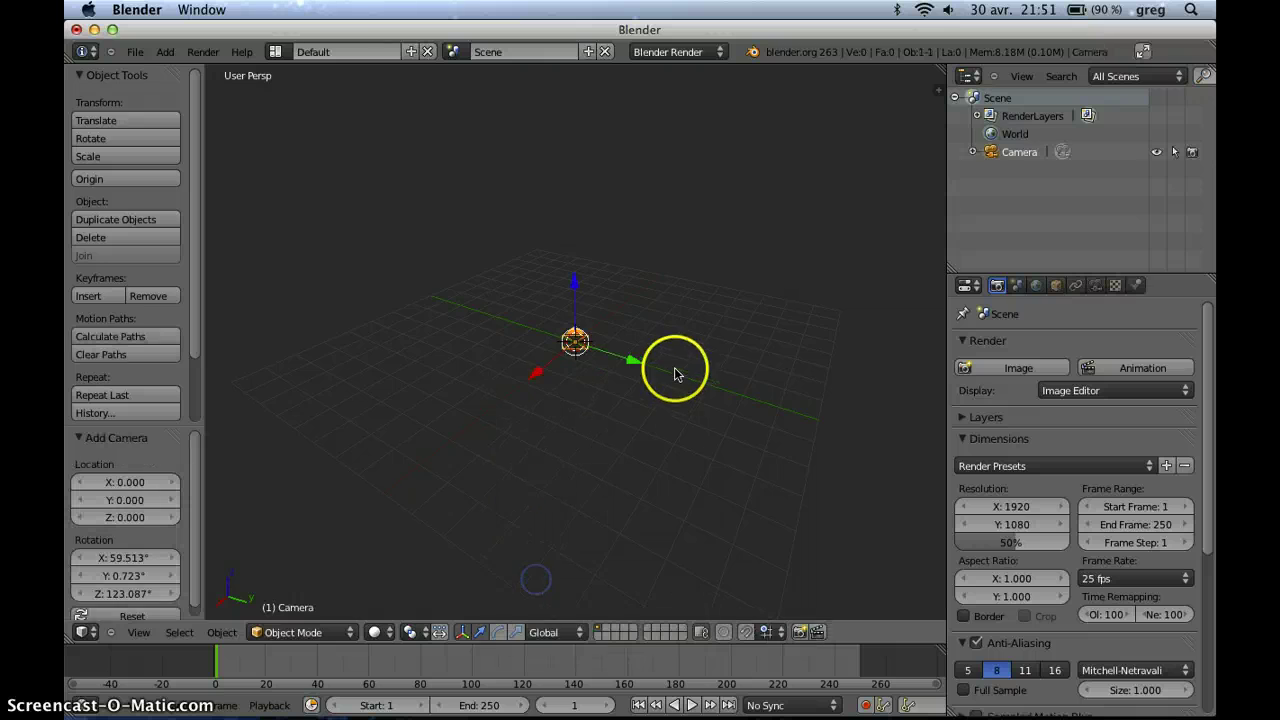
middle_drag(674, 374, 631, 441)
drag(604, 380, 526, 288)
Step: Add a second camera and move it along the positive Y axis, opposite the first camera
middle_drag(526, 288, 649, 394)
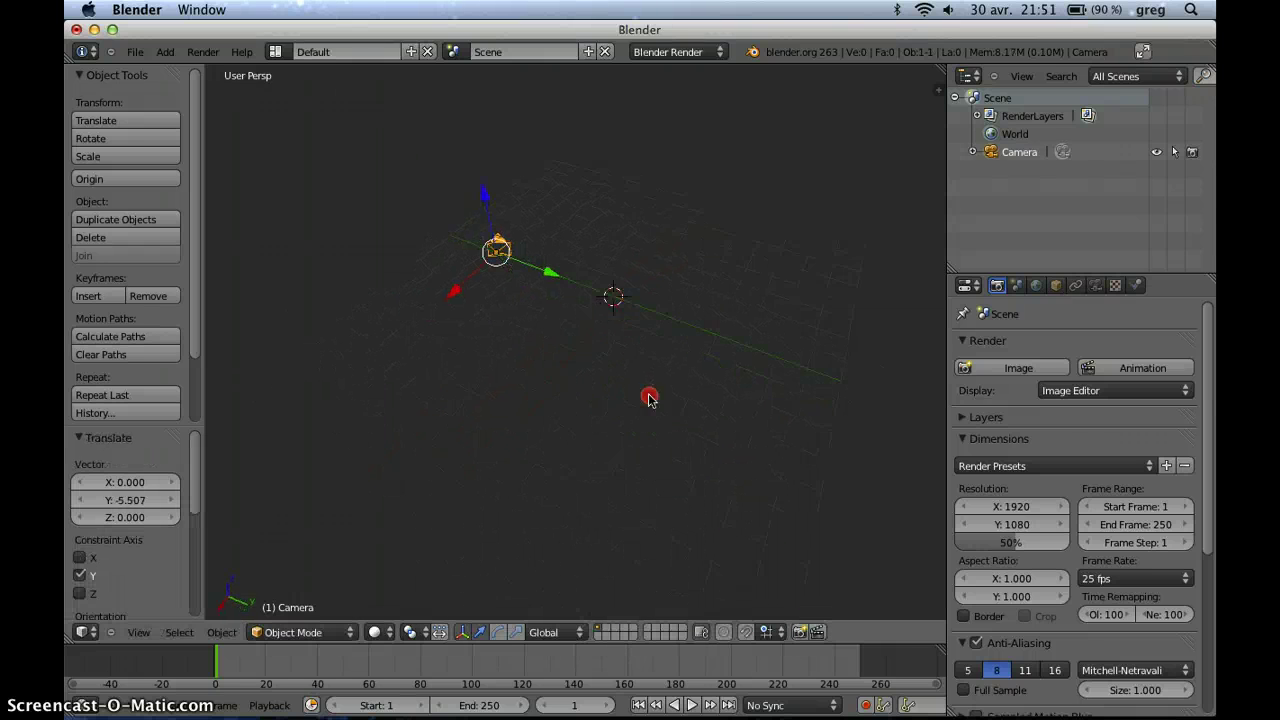
key(shift+a)
click(649, 397)
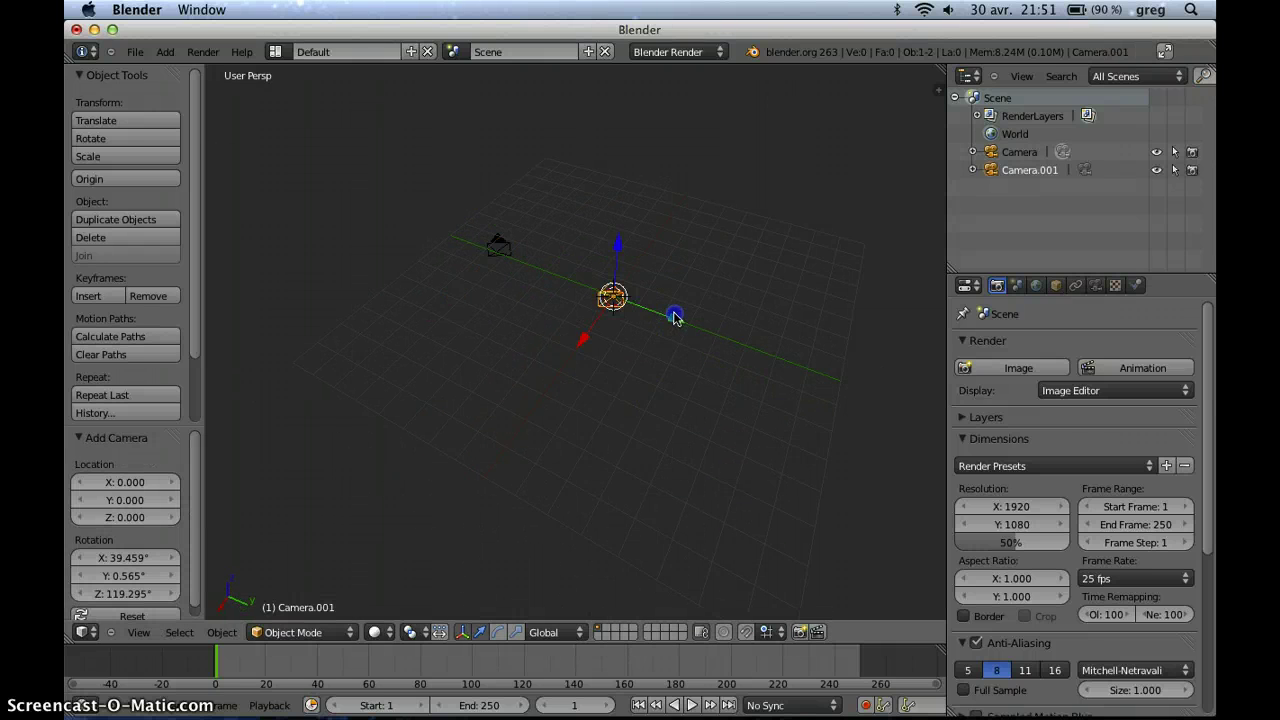
drag(675, 317, 843, 371)
Step: Add a third camera and move it about 6.5 units along the positive X axis
key(shift+a)
click(701, 365)
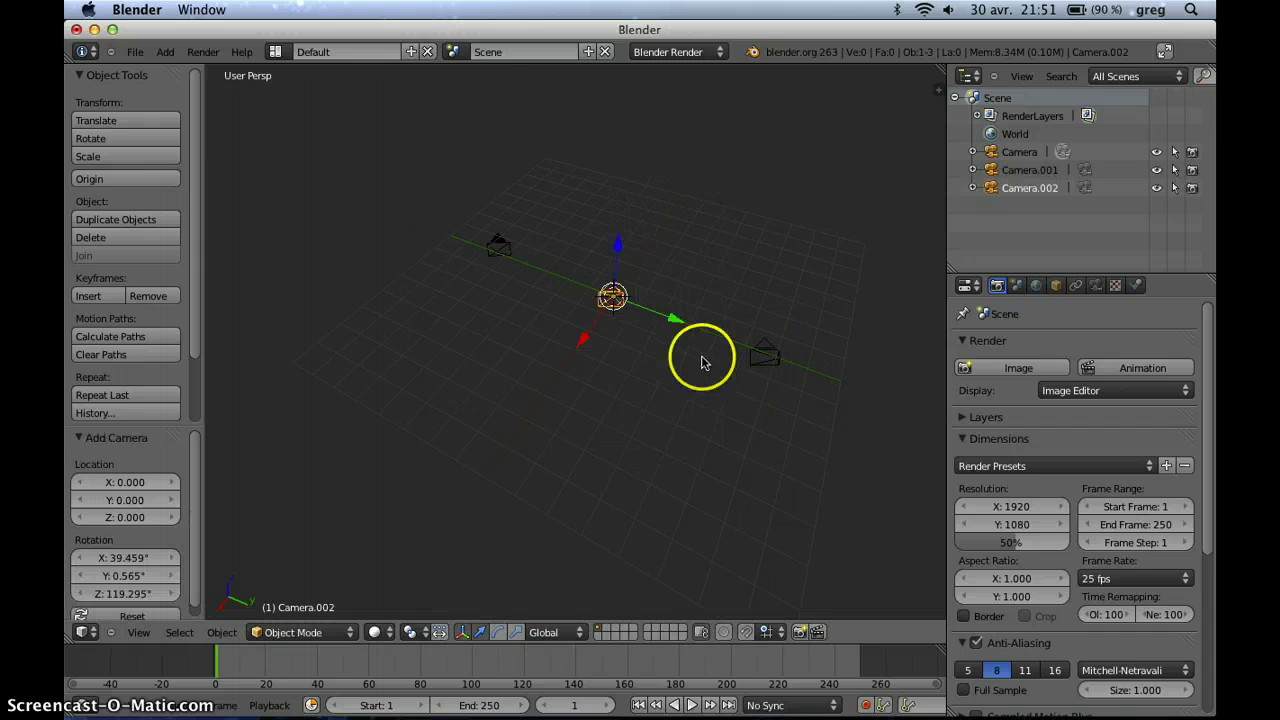
drag(620, 318, 534, 383)
drag(471, 443, 471, 443)
middle_drag(471, 443, 641, 349)
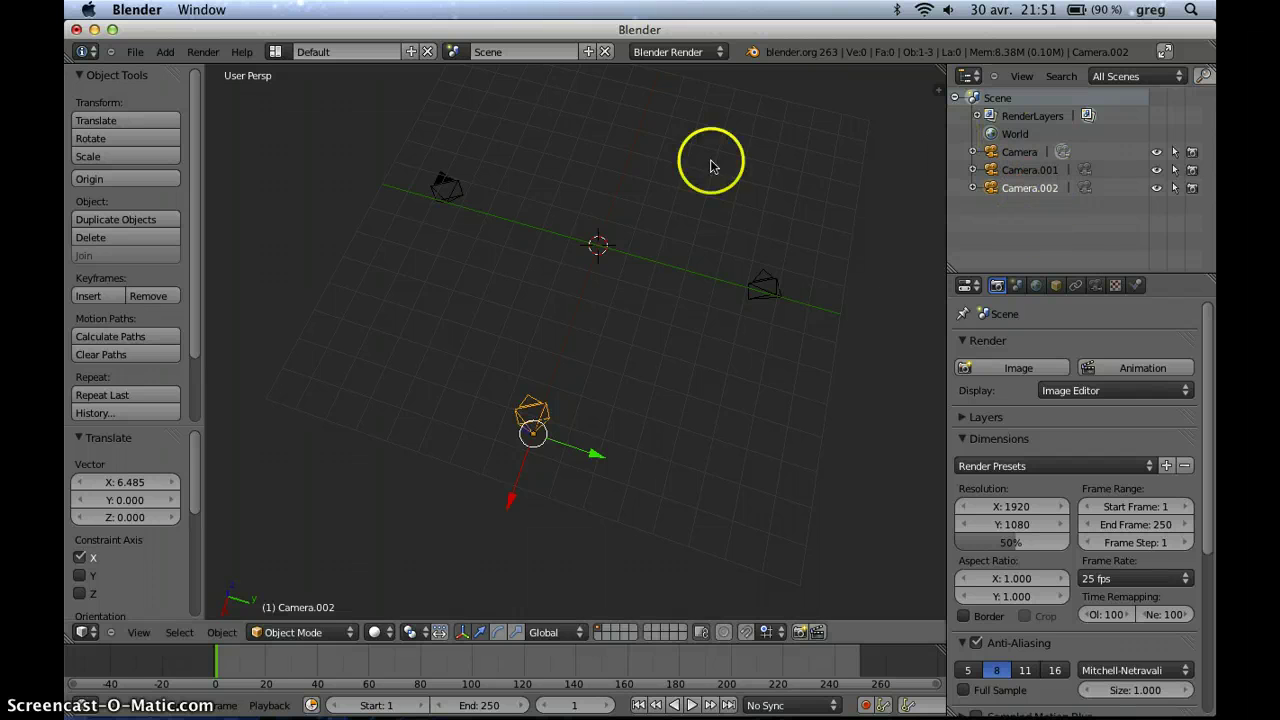
right_click(452, 188)
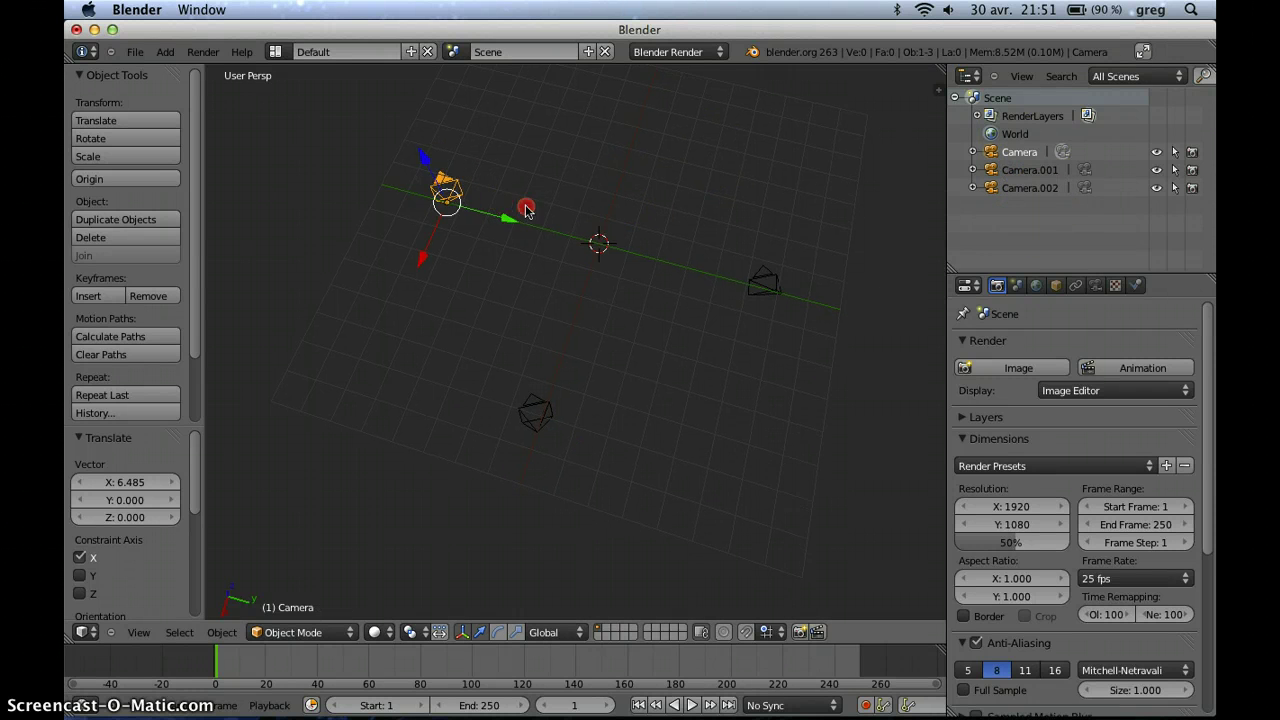
middle_drag(526, 206, 646, 166)
right_click(662, 216)
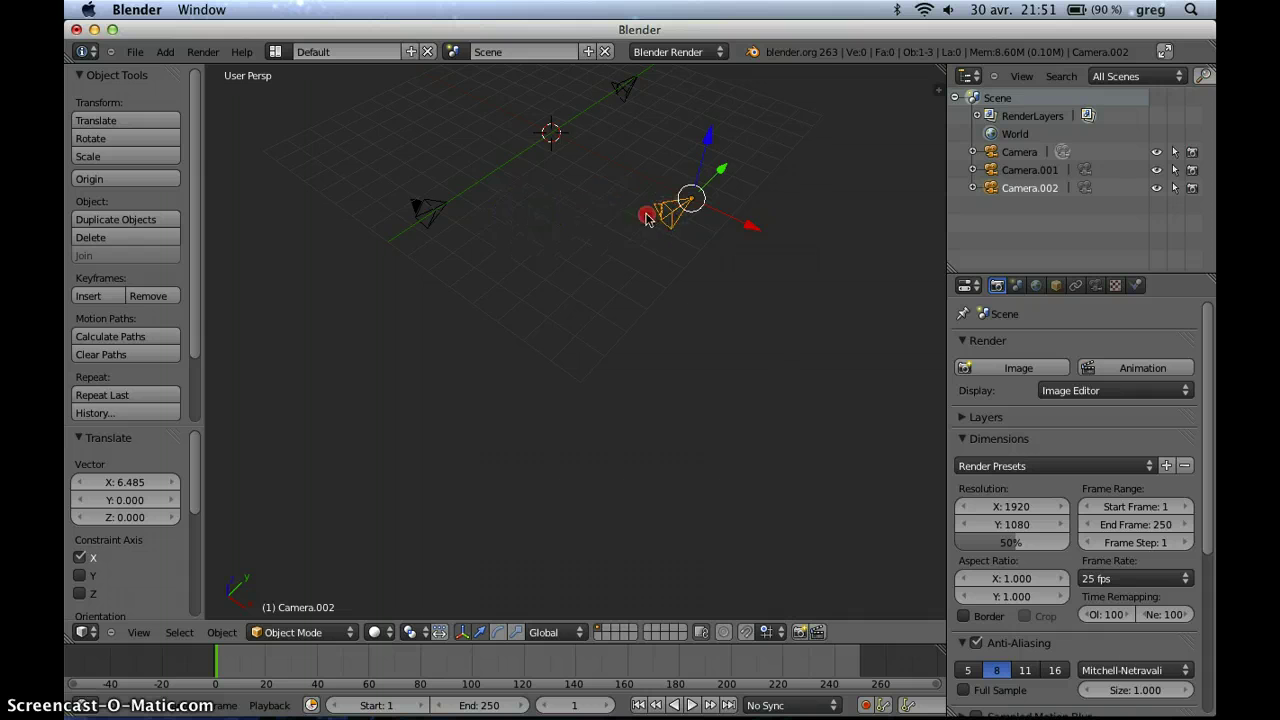
middle_drag(651, 214, 523, 380)
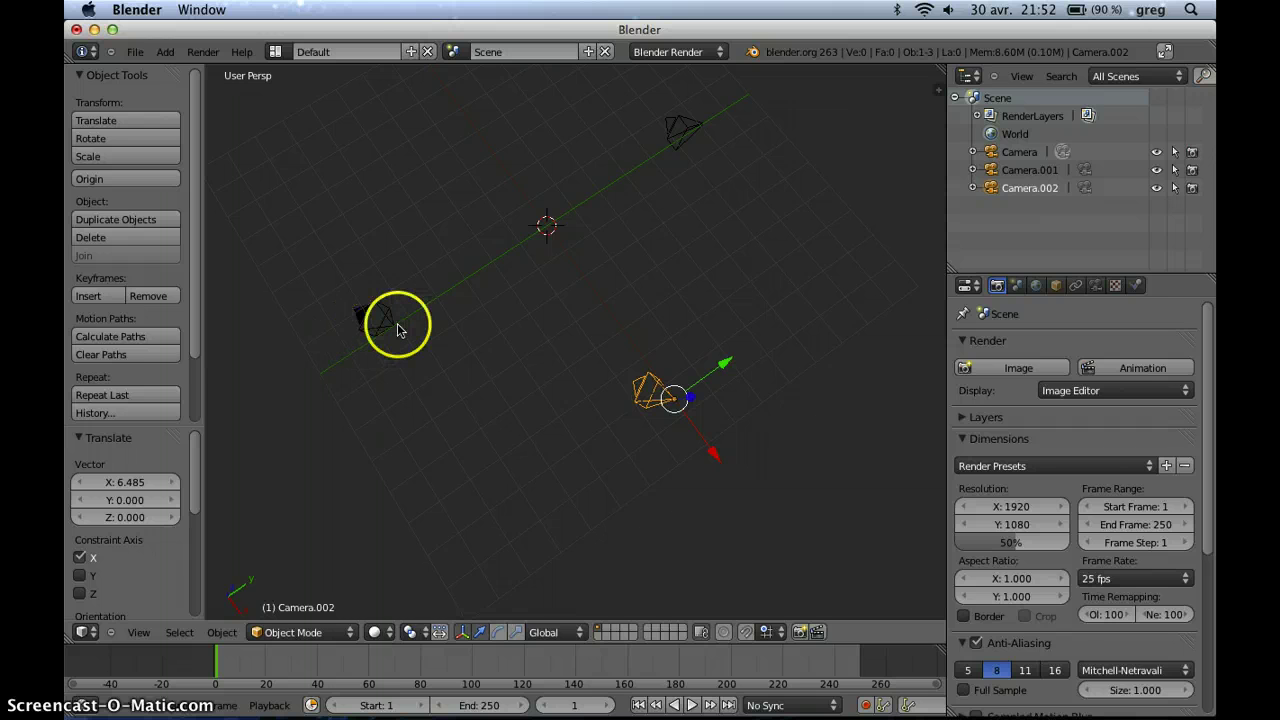
Step: Add a Monkey mesh at the scene origin between the three cameras
middle_drag(391, 327, 551, 272)
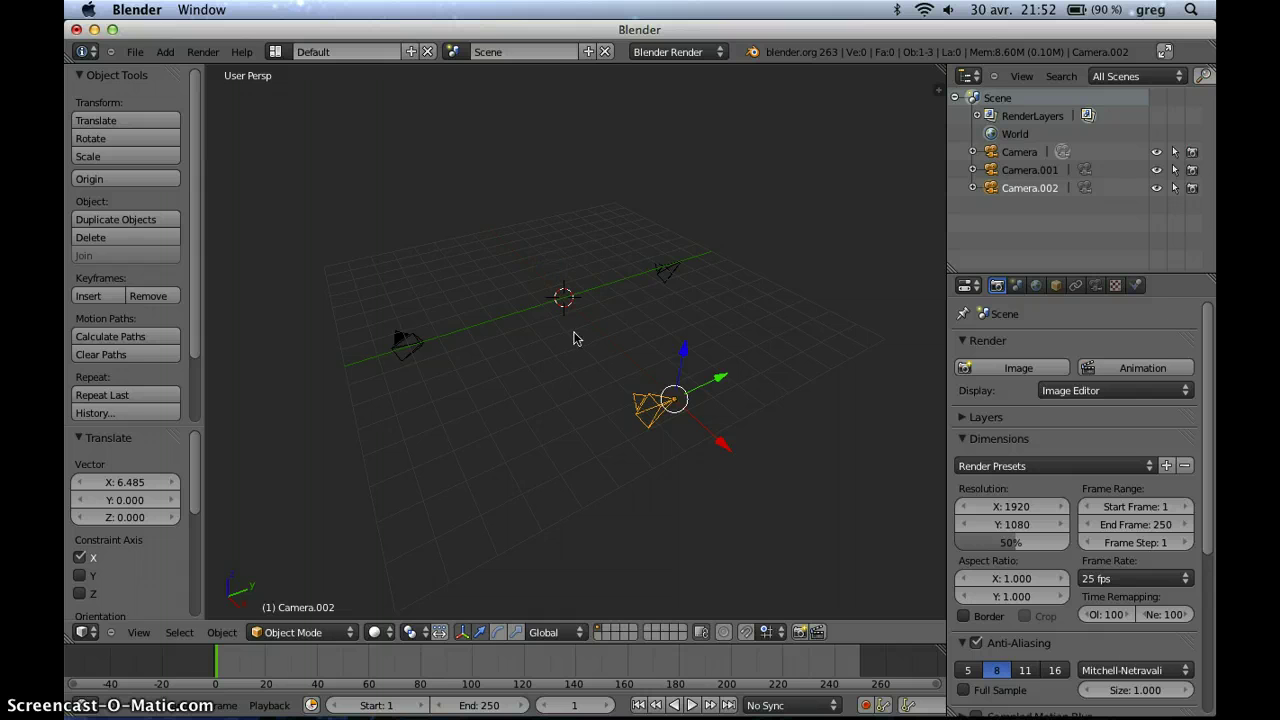
key(shift+a)
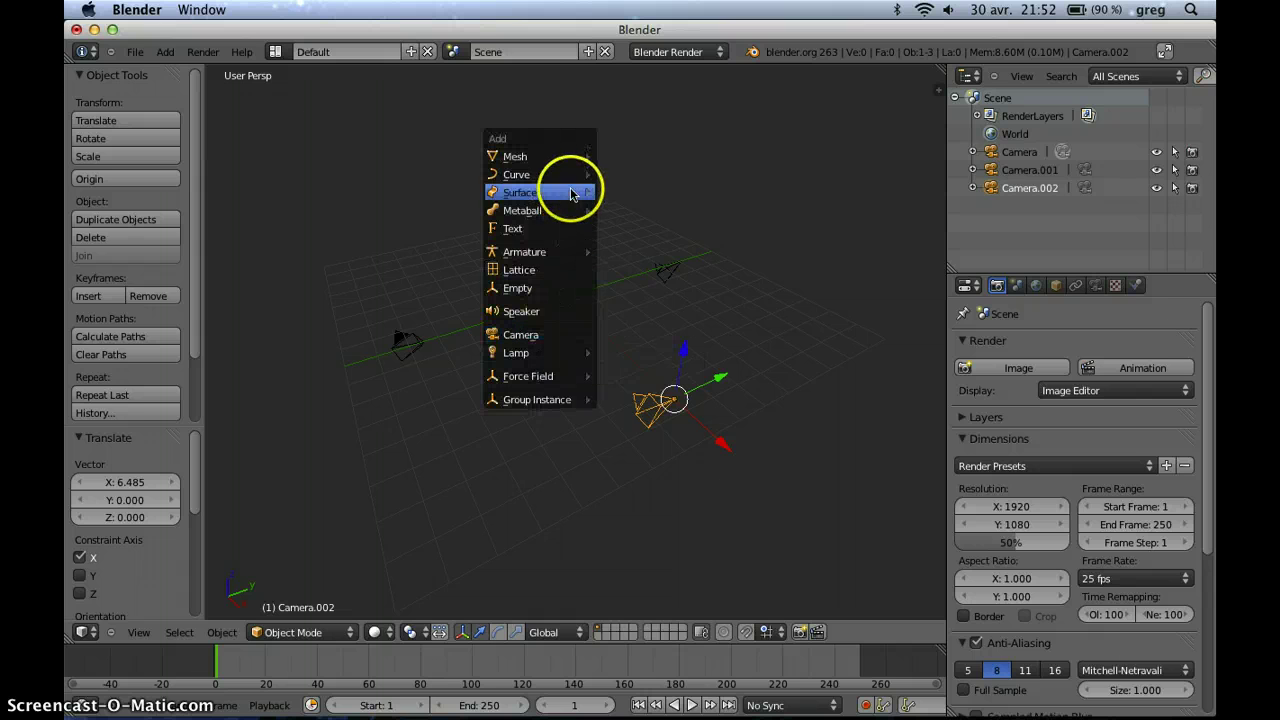
mouse_move(522, 368)
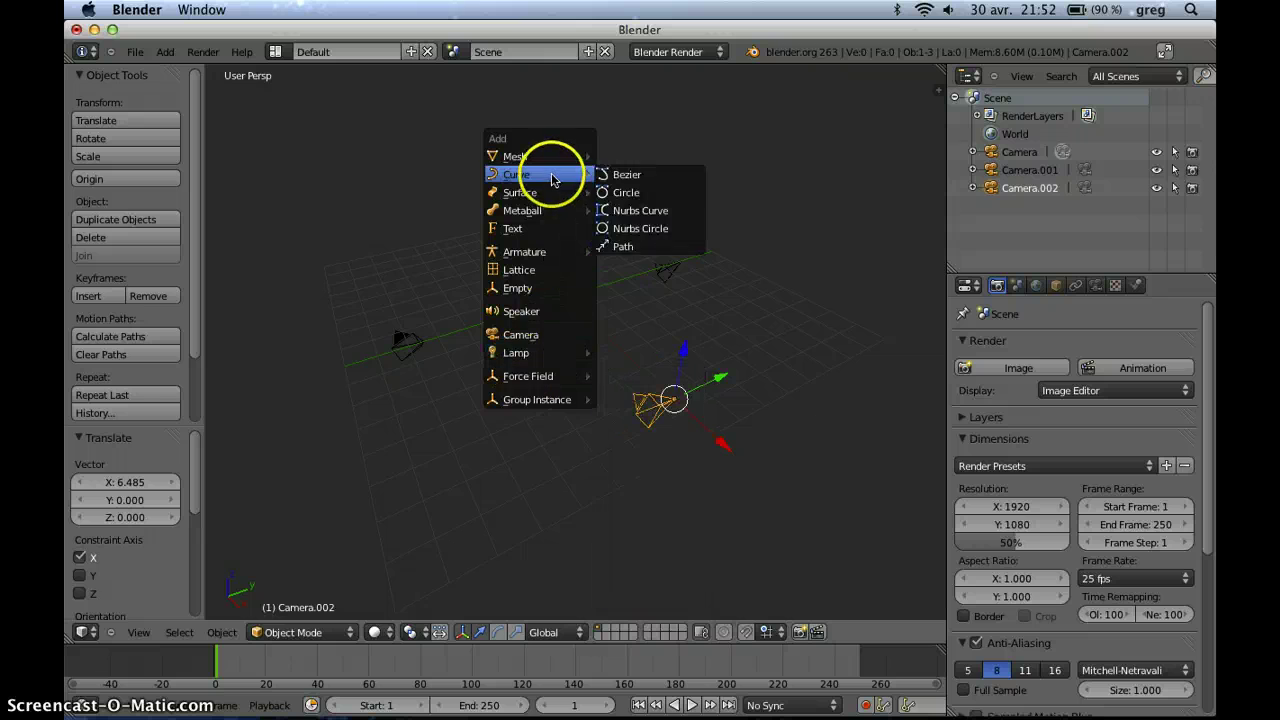
mouse_move(543, 157)
click(643, 310)
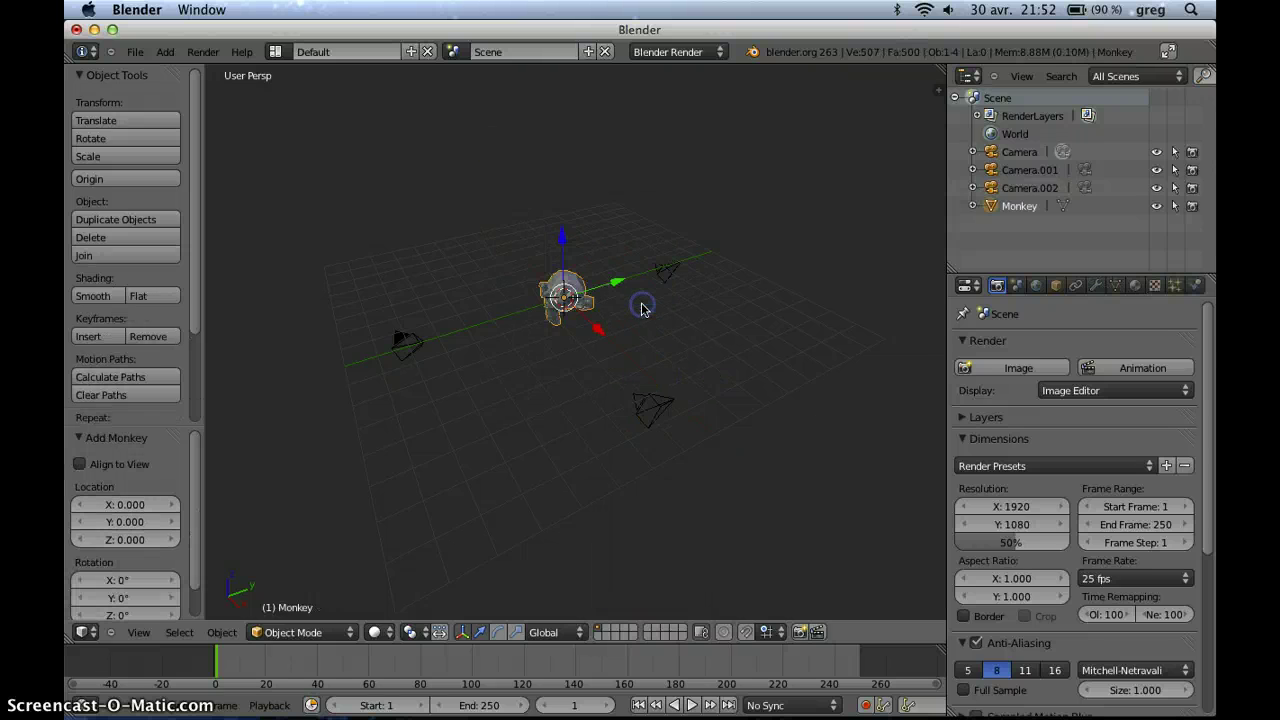
Step: Rotate the monkey about the global X axis and raise it about 0.4 units along Z
scroll(643, 306, up, 4)
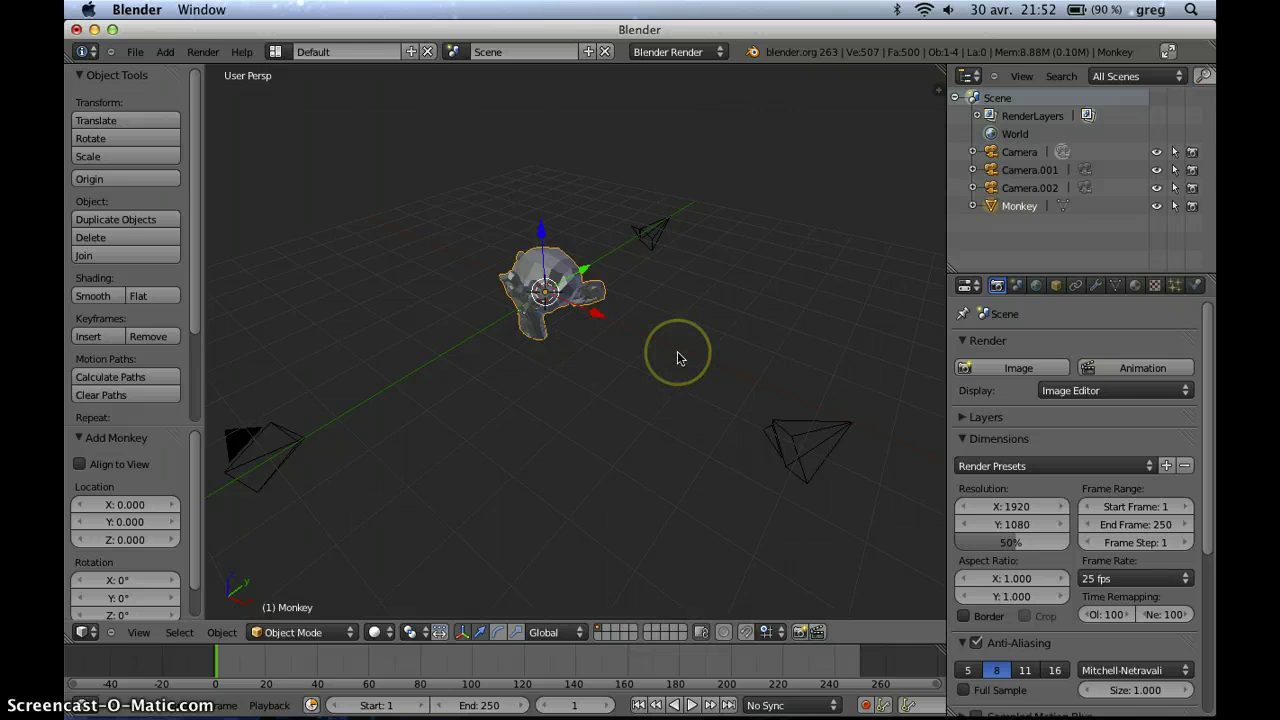
key(r)
key(x)
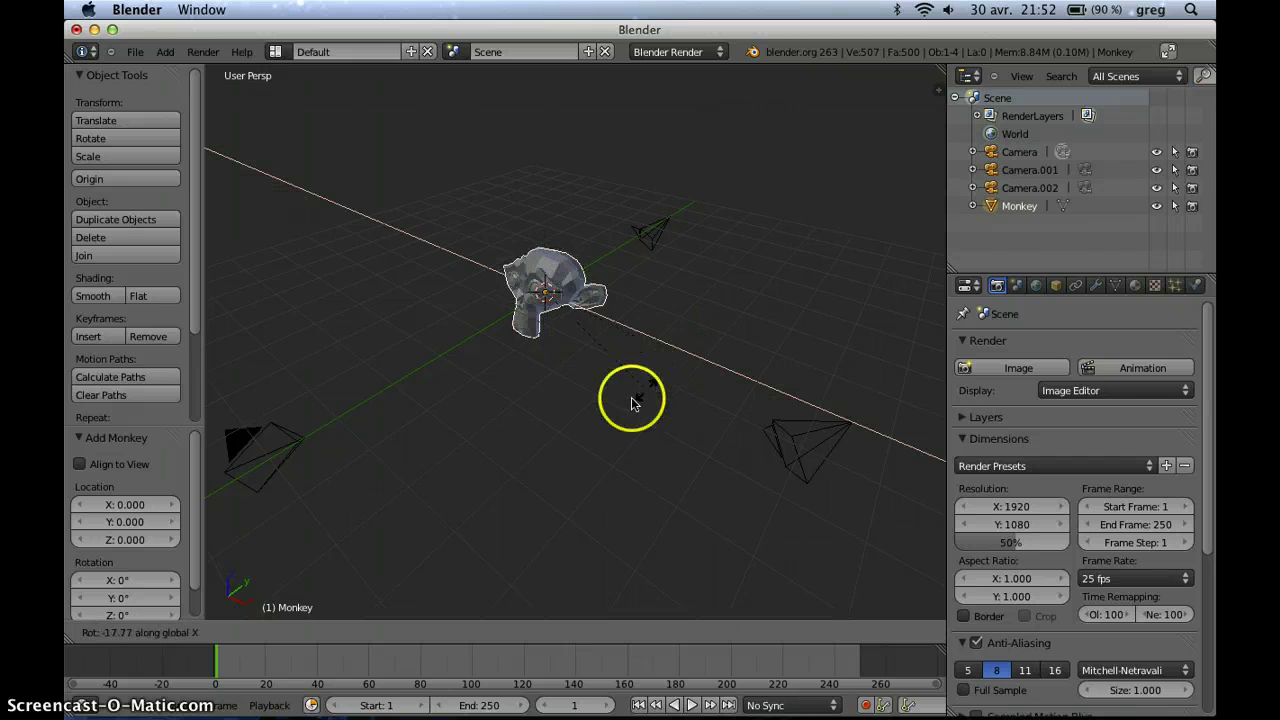
click(602, 418)
middle_drag(605, 378, 553, 344)
drag(557, 243, 547, 226)
Step: Create a new material for the monkey with a green diffuse colour of about R 0.235, G 0.800, B 0.252
middle_drag(547, 226, 580, 357)
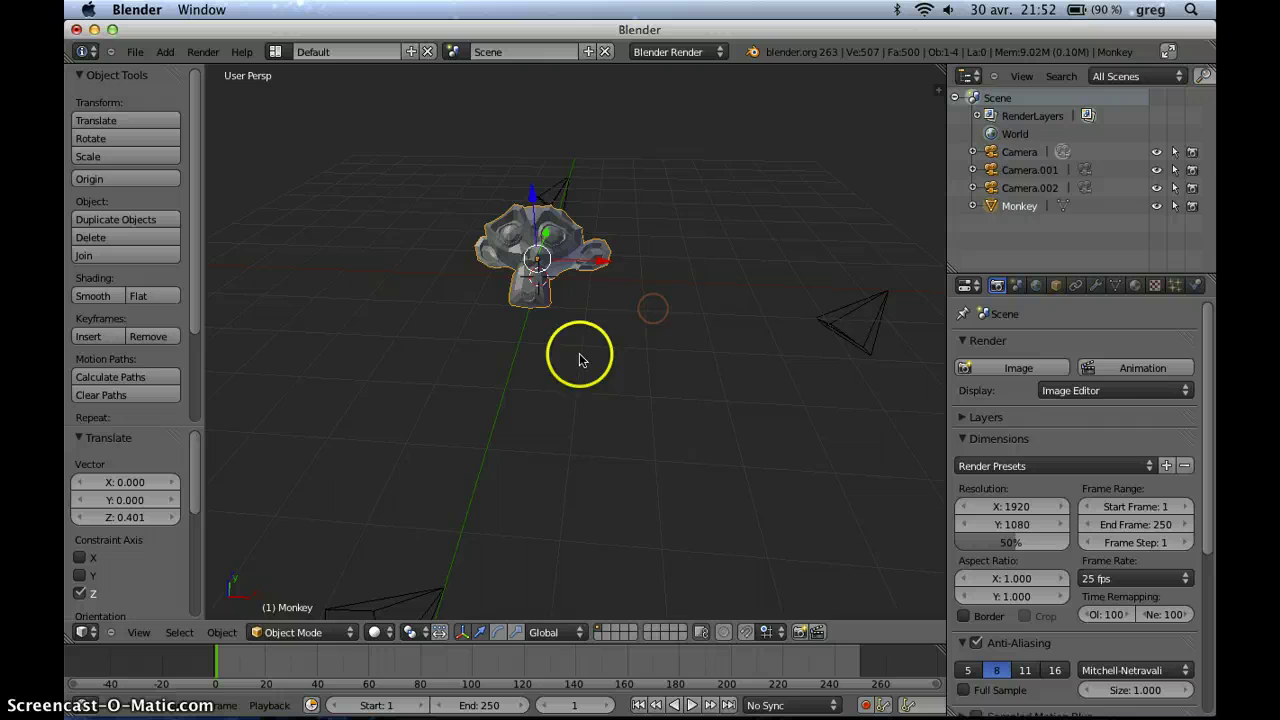
click(1138, 286)
click(1051, 408)
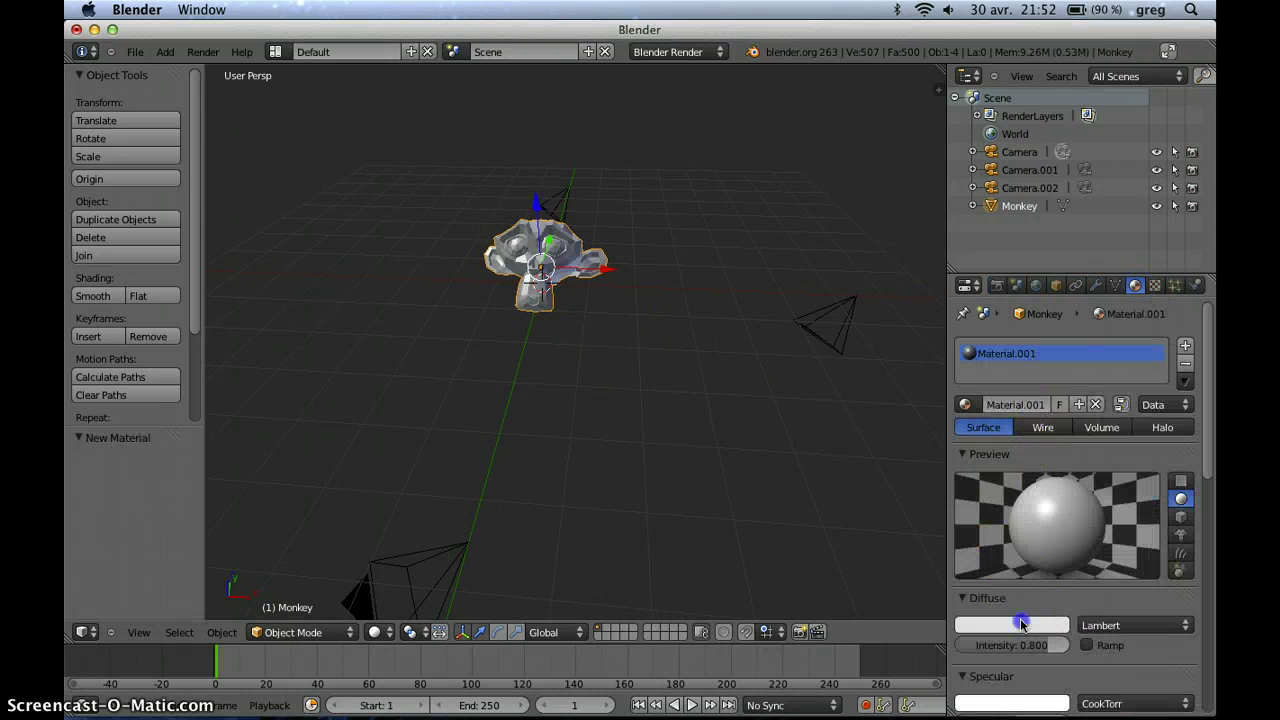
click(1021, 623)
drag(969, 454, 936, 428)
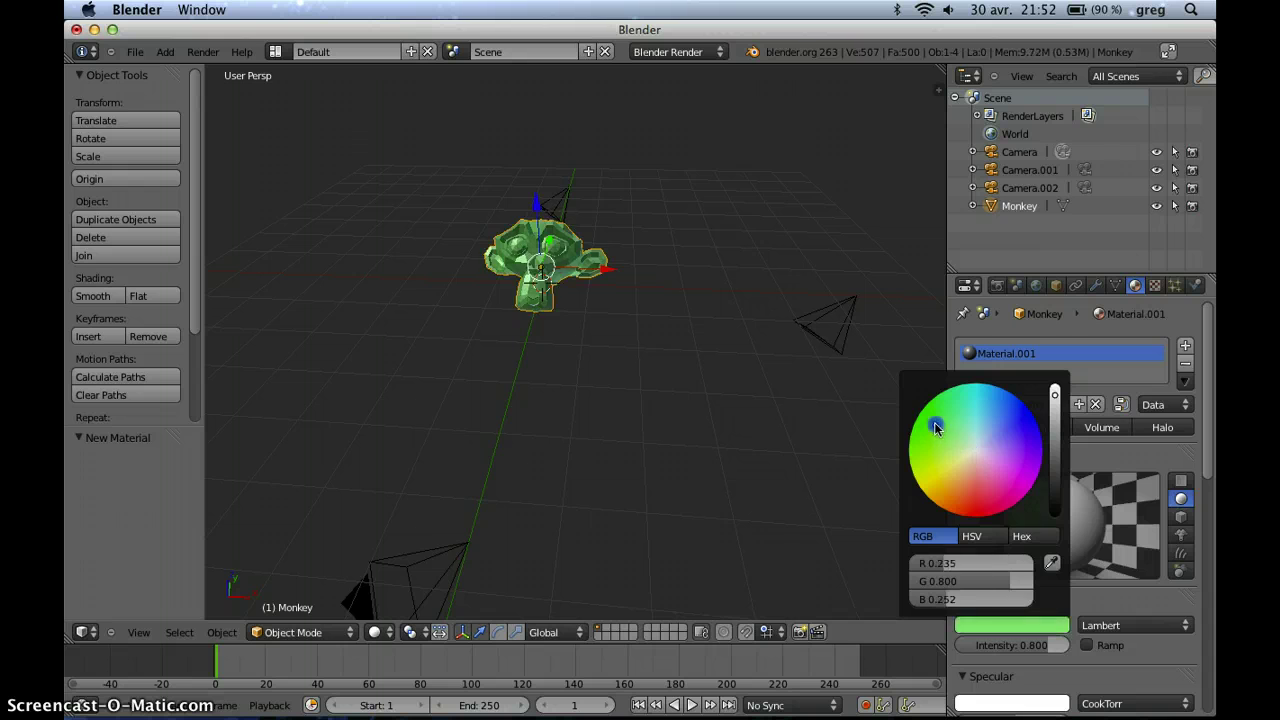
Step: Select the first camera, display the rotation manipulator and set the transform orientation to Local
right_click(445, 570)
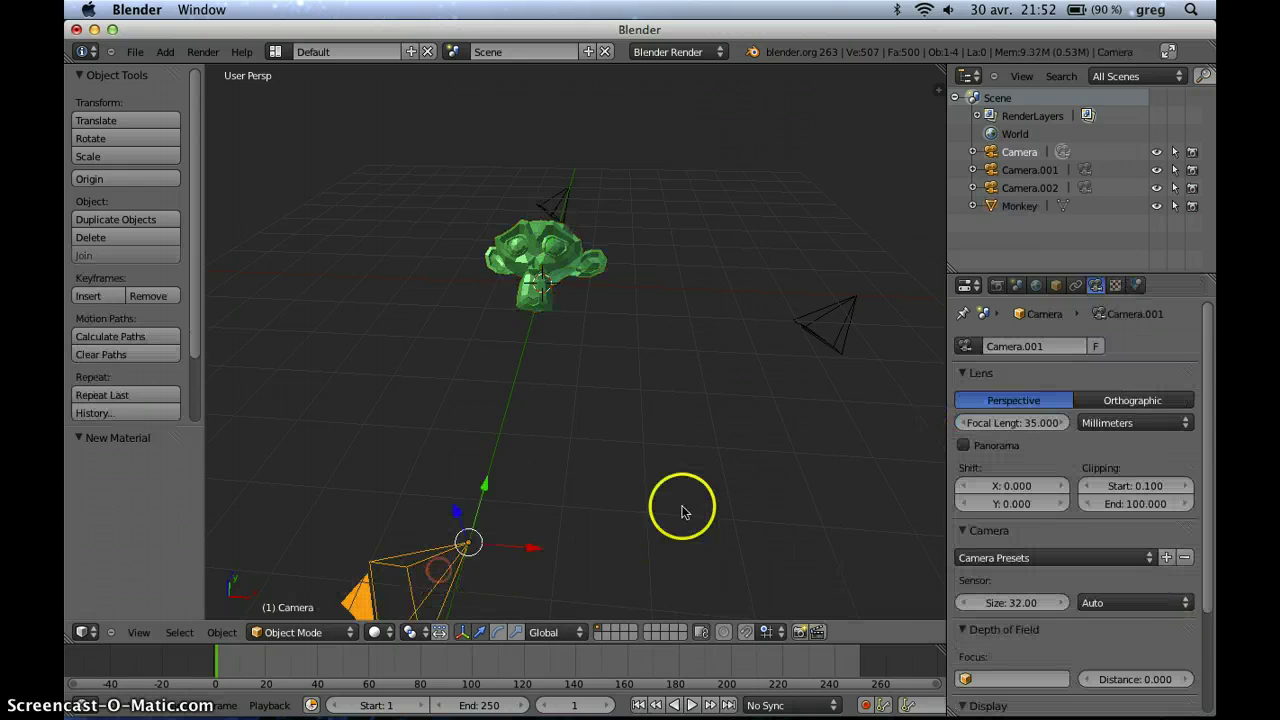
middle_drag(680, 509, 548, 506)
click(497, 631)
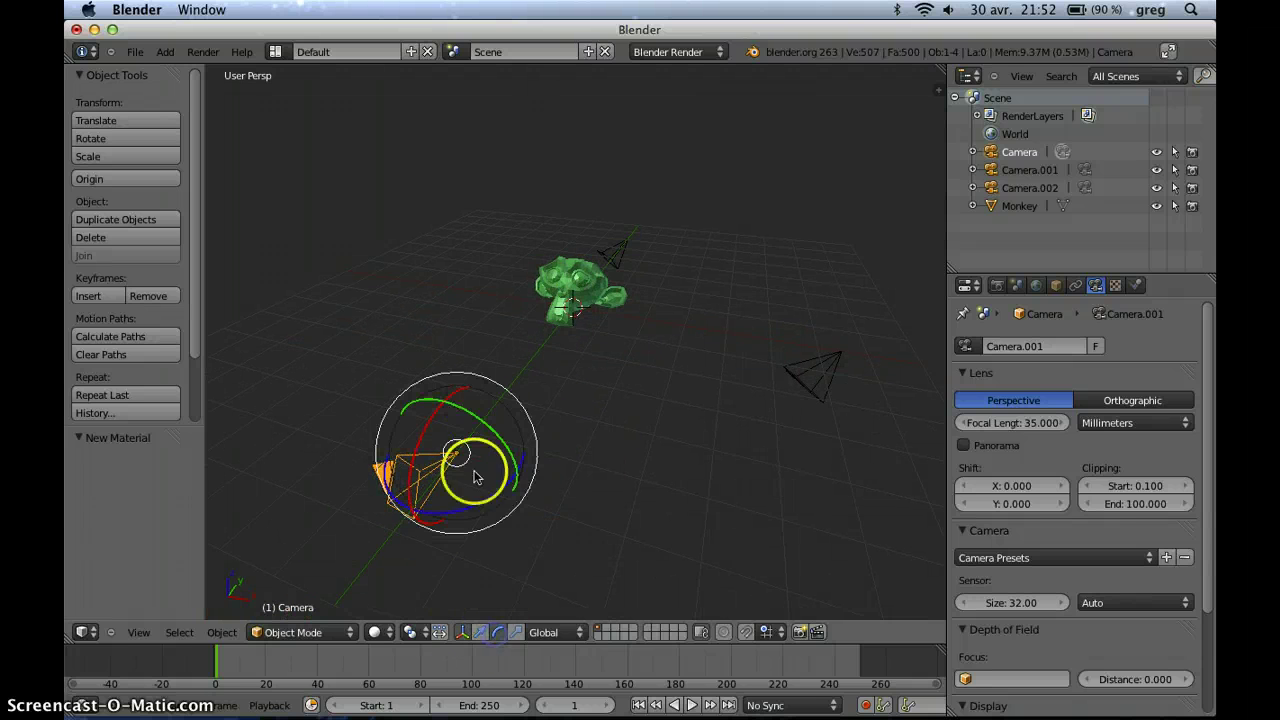
click(548, 627)
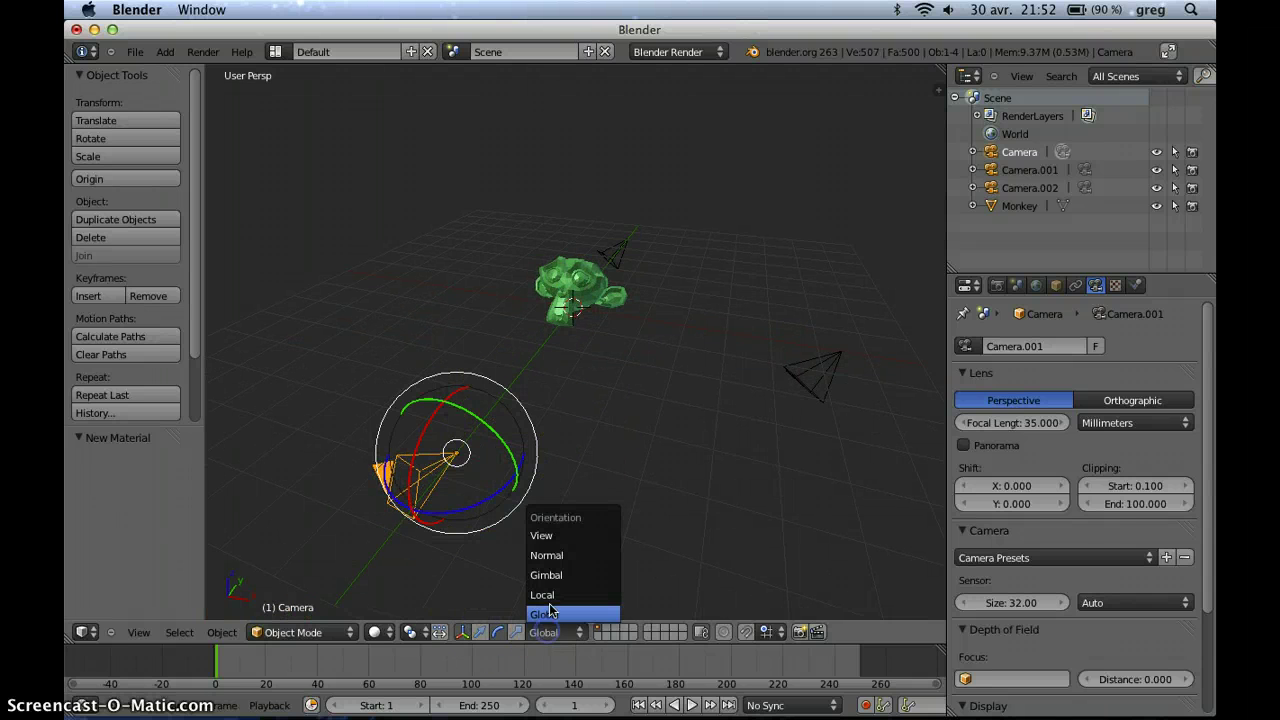
click(554, 598)
middle_drag(605, 463, 672, 424)
click(445, 476)
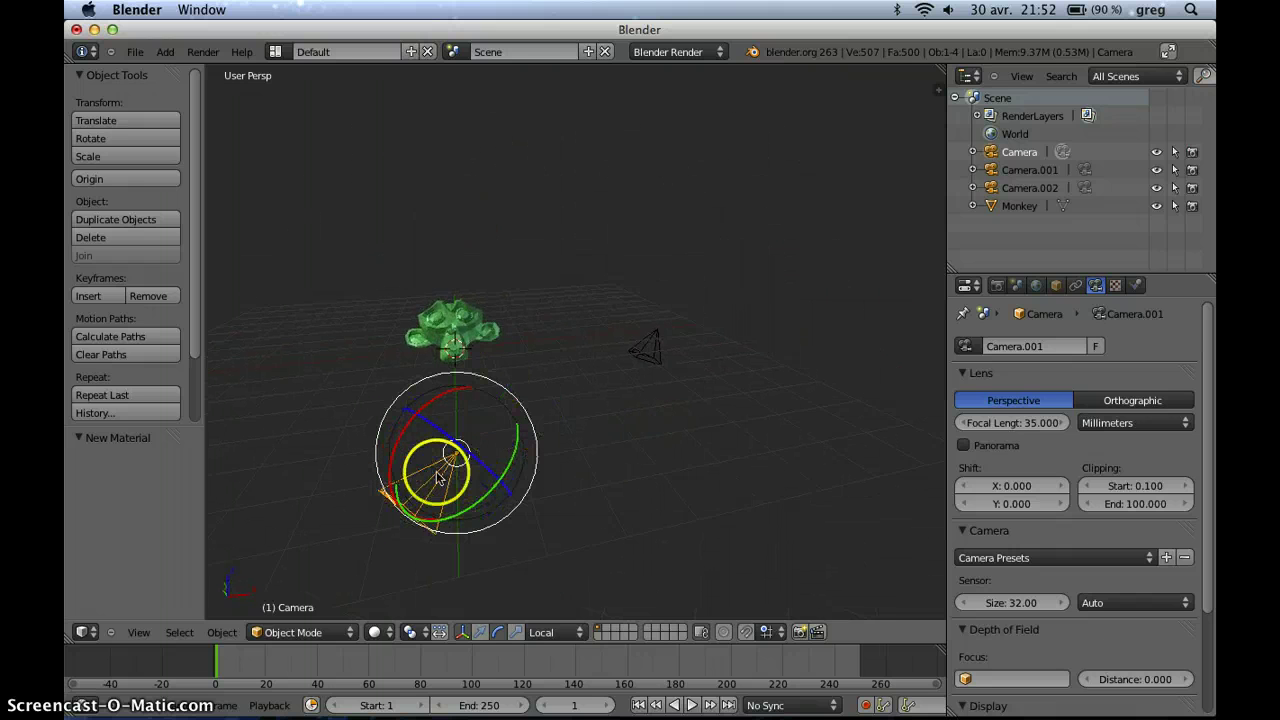
Step: Frame the monkey up close in the viewport and align the active camera to that view
middle_drag(619, 484, 526, 540)
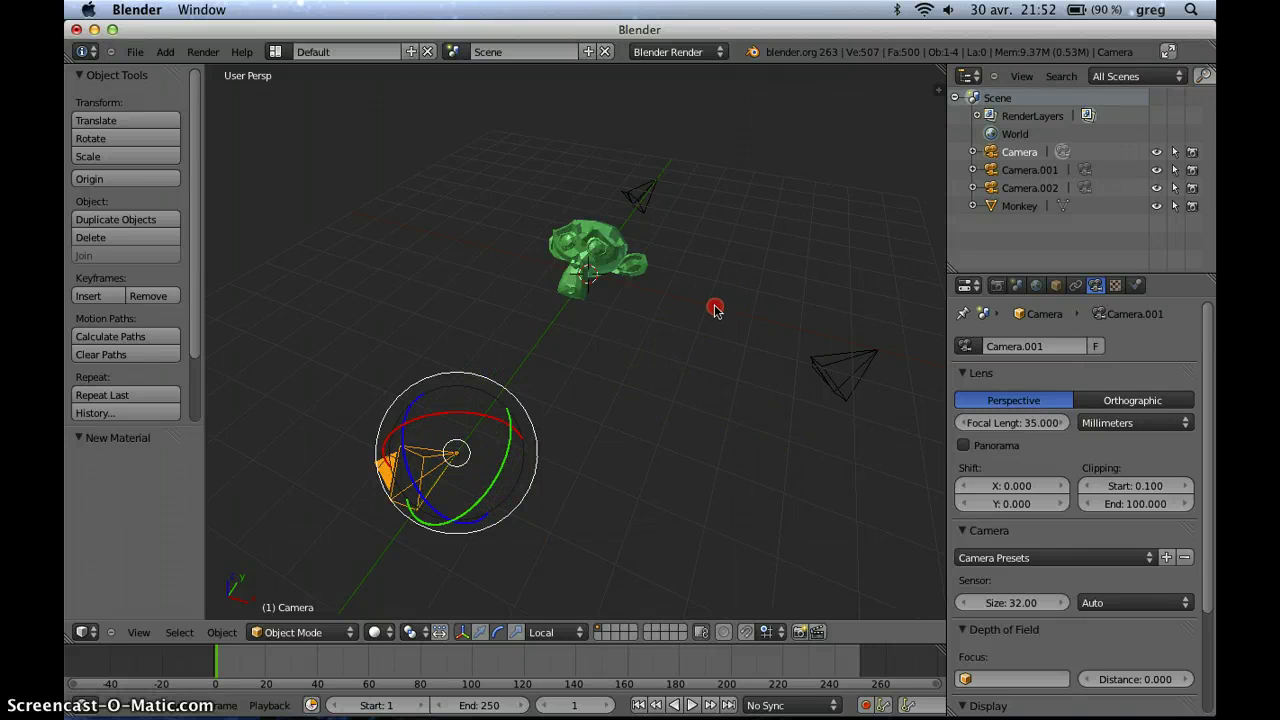
middle_drag(715, 308, 637, 191)
right_click(578, 393)
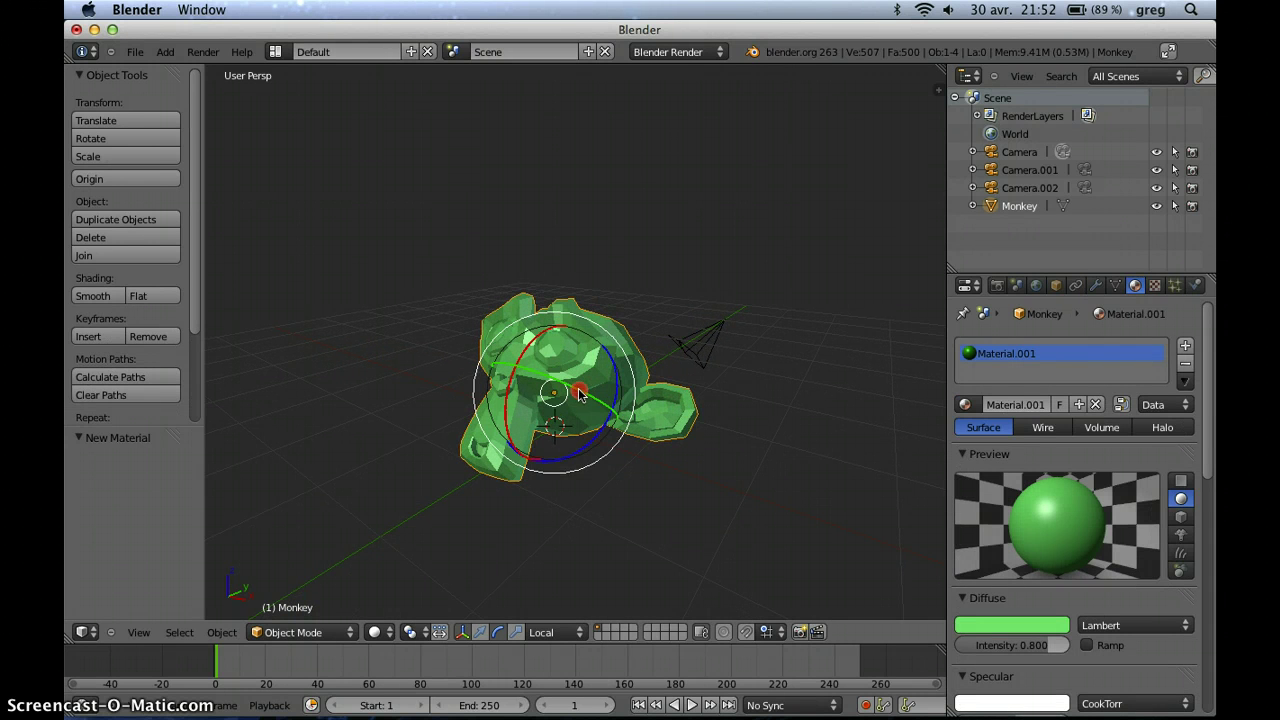
middle_drag(578, 393, 612, 345)
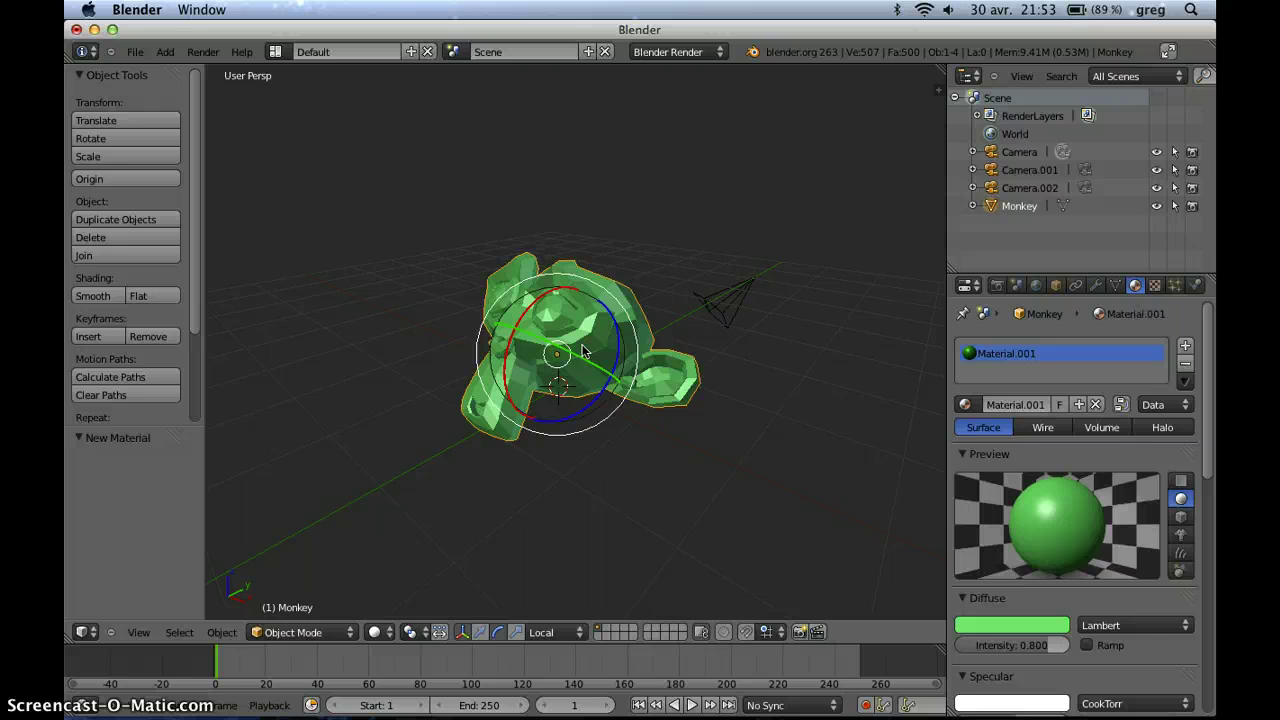
key(ctrl+alt+KP_0)
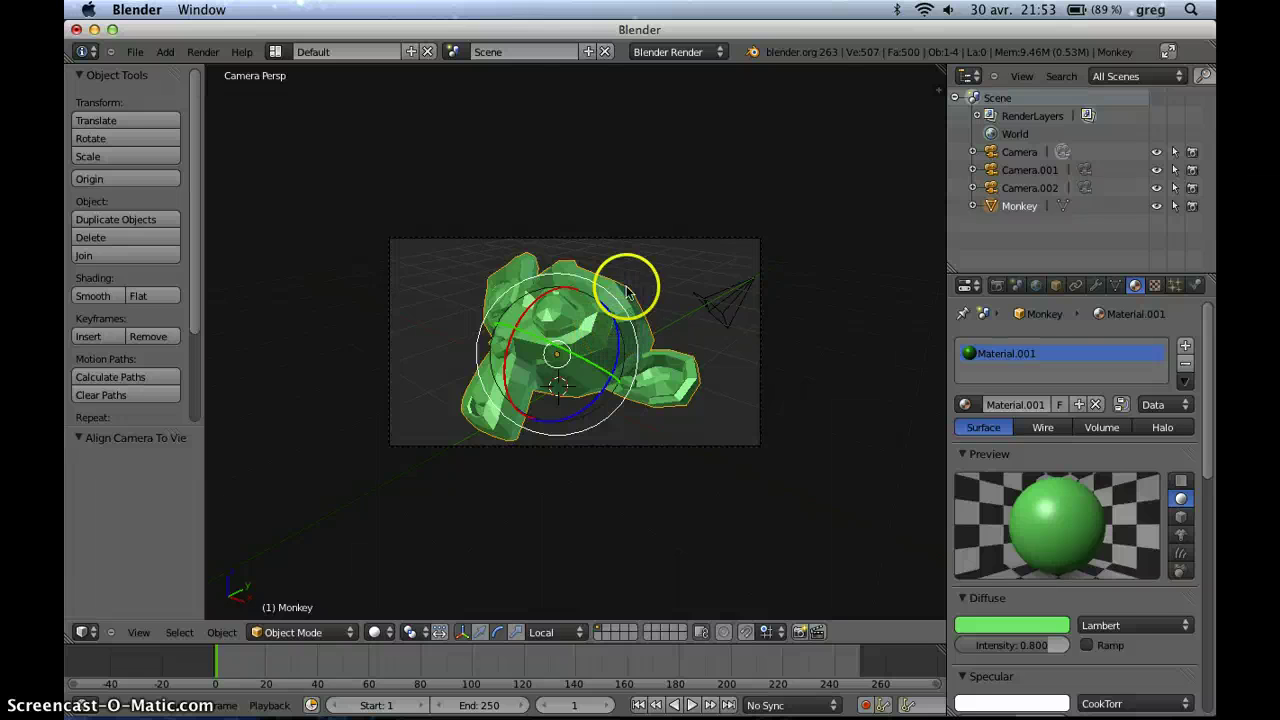
Step: Select the active camera by its frame and fly it back to shift the monkey within the shot
right_click(616, 240)
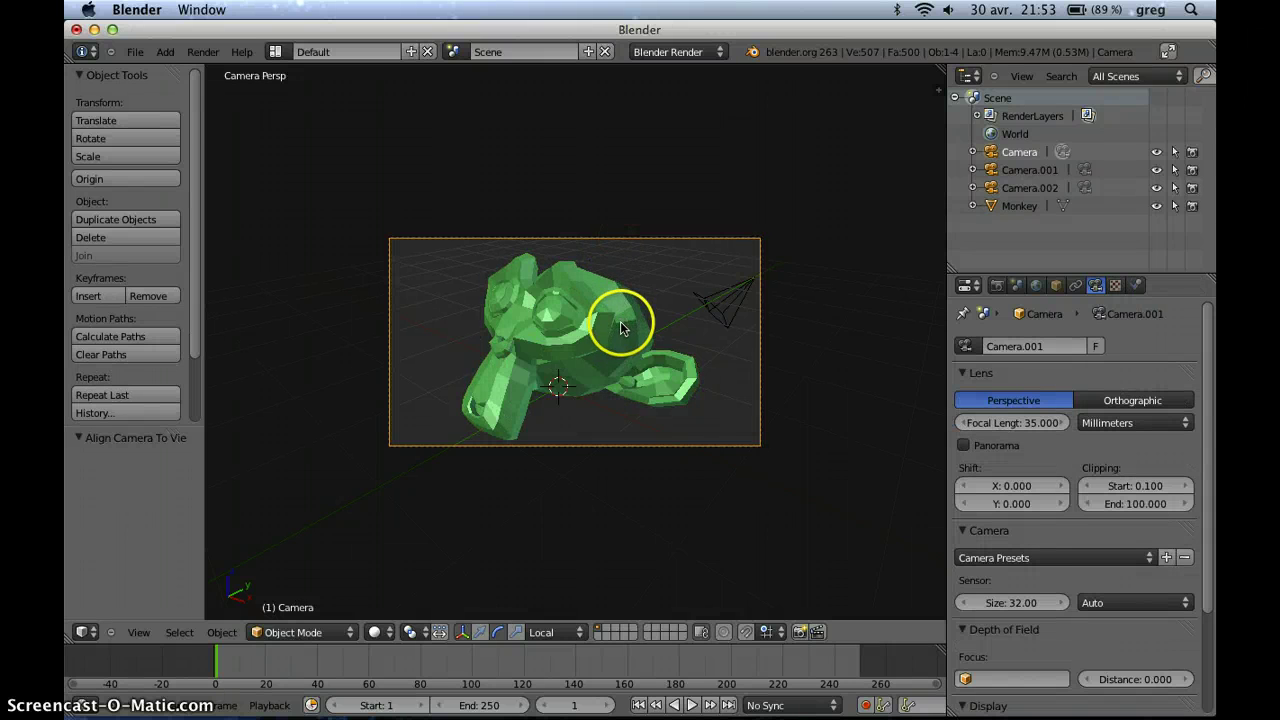
scroll(620, 321, up, 5)
scroll(620, 322, down, 2)
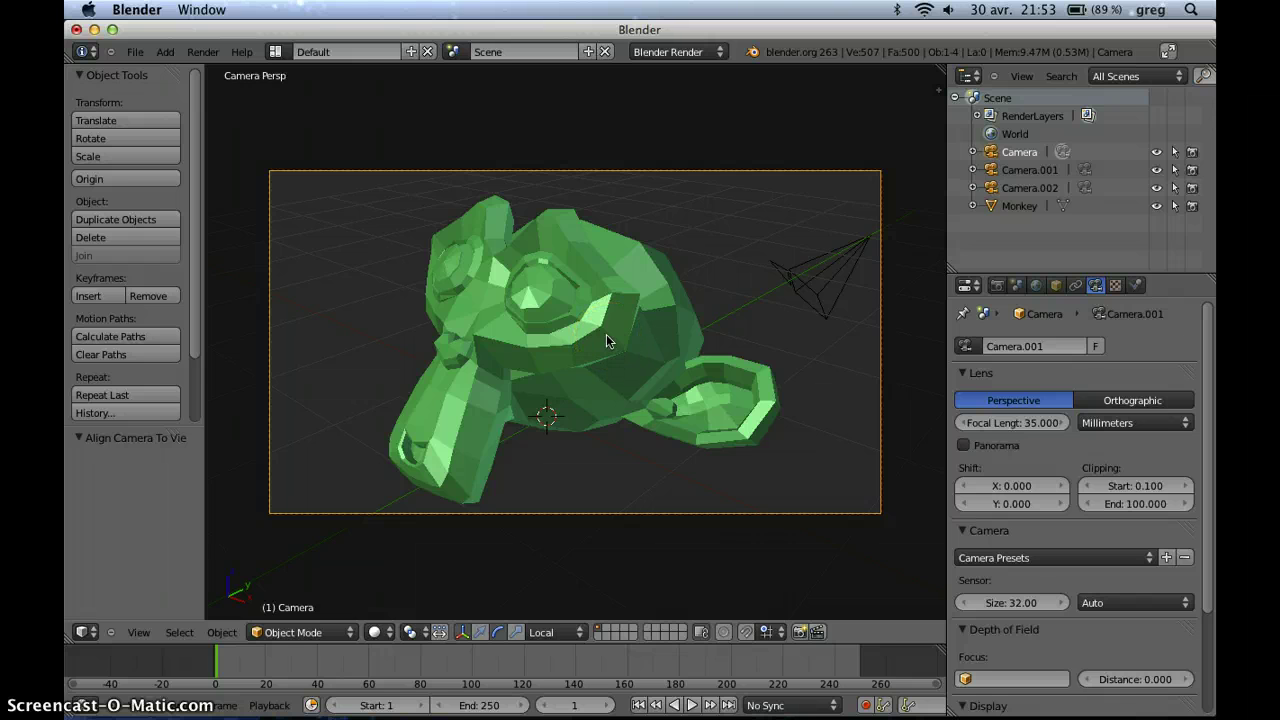
scroll(606, 335, down, 3)
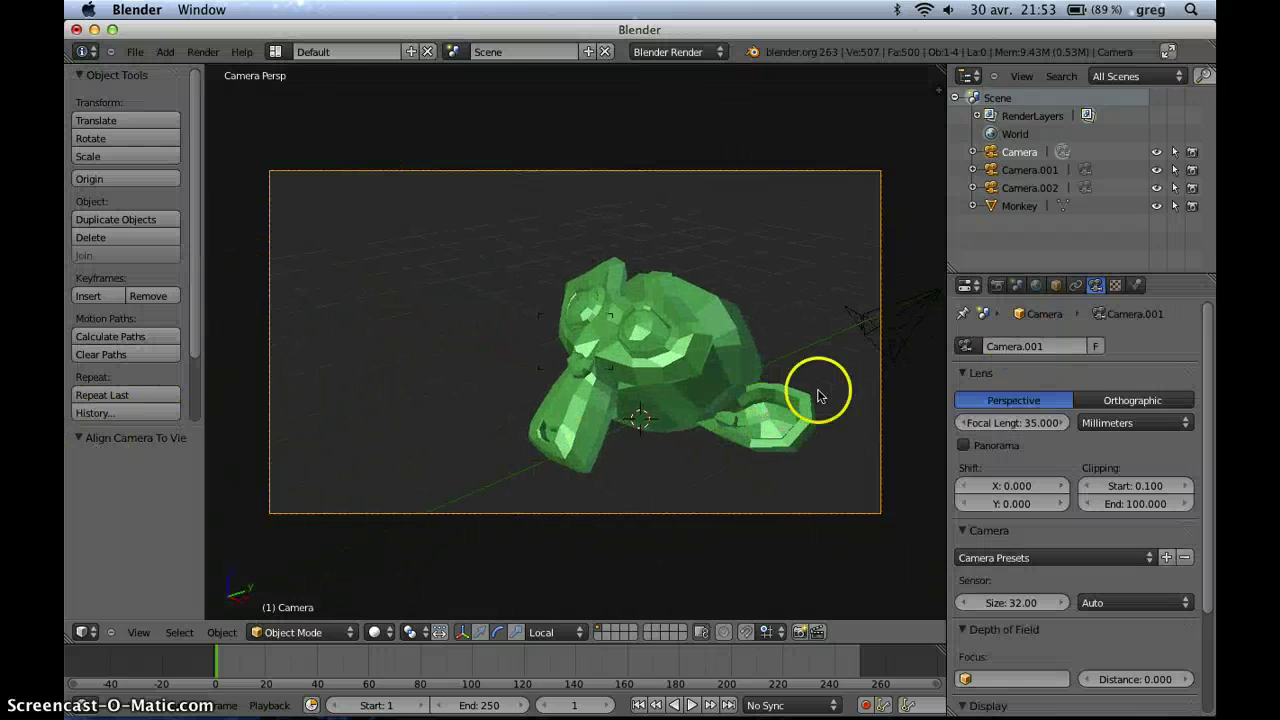
click(482, 341)
Step: Refine the active camera's framing in Fly mode so the monkey sits larger and near the centre of the frame
middle_drag(482, 339, 437, 332)
middle_drag(530, 341, 738, 347)
middle_drag(610, 342, 606, 314)
click(579, 315)
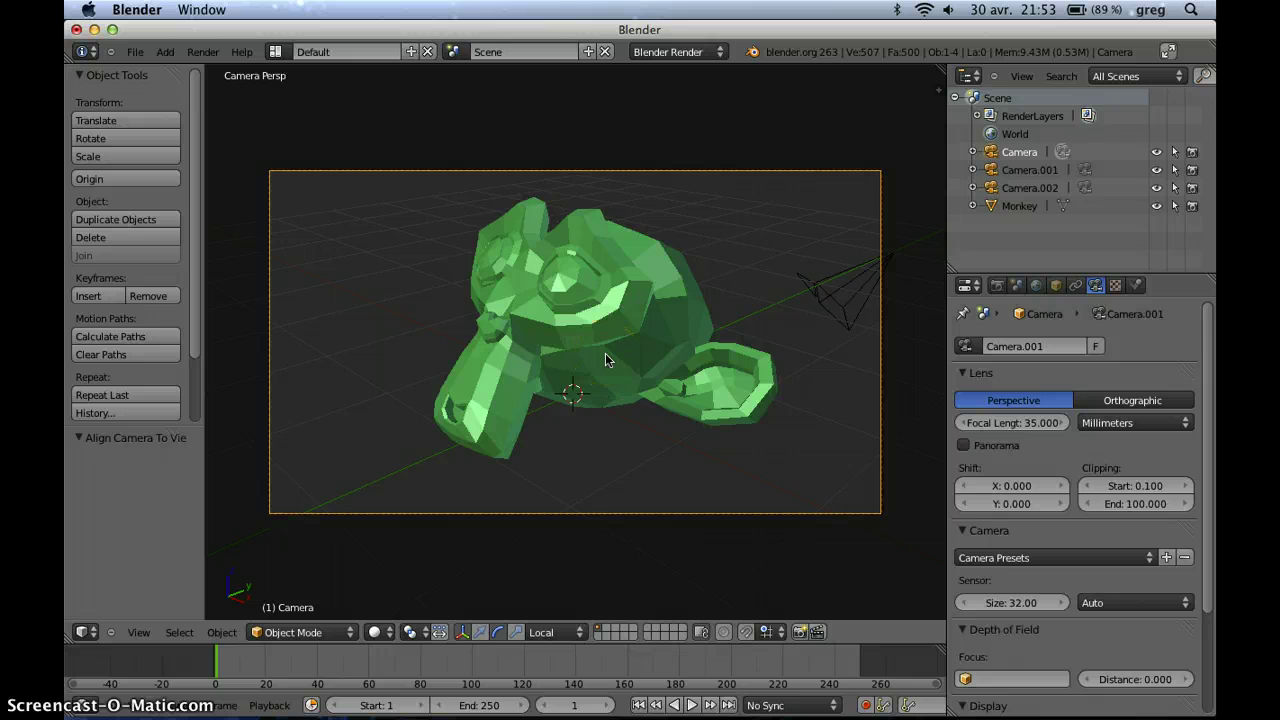
middle_drag(614, 347, 598, 340)
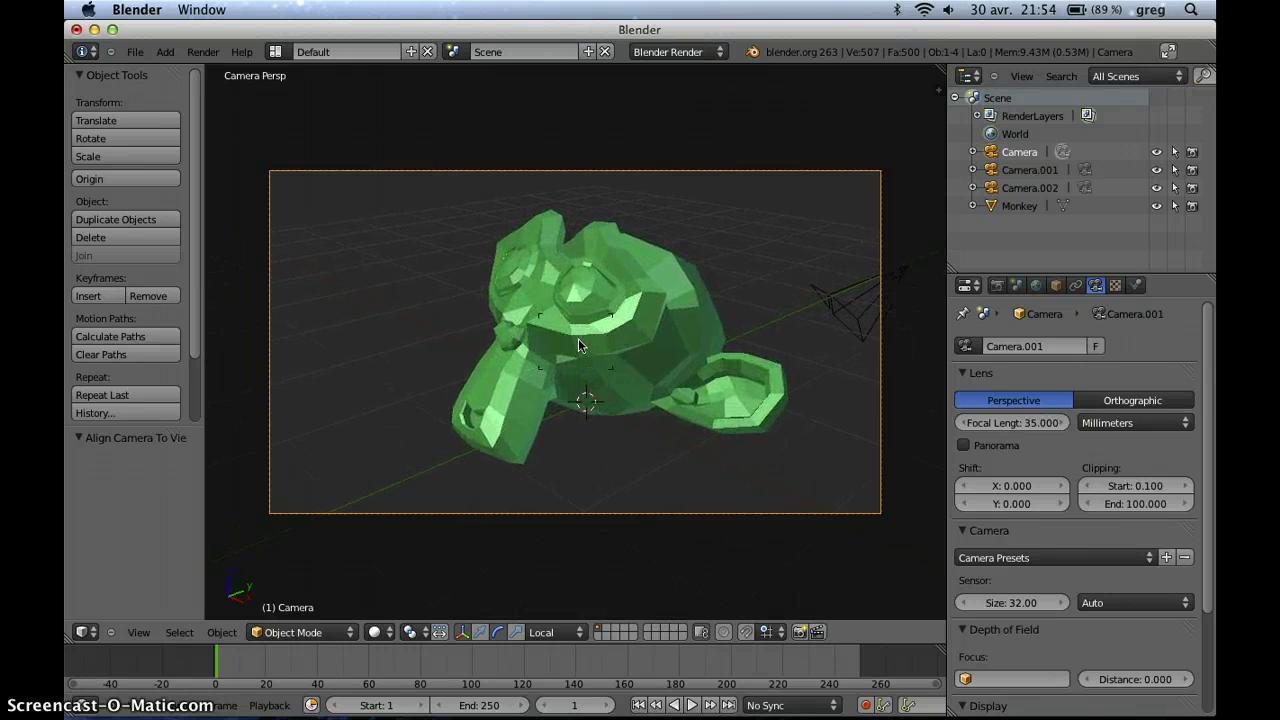
click(578, 341)
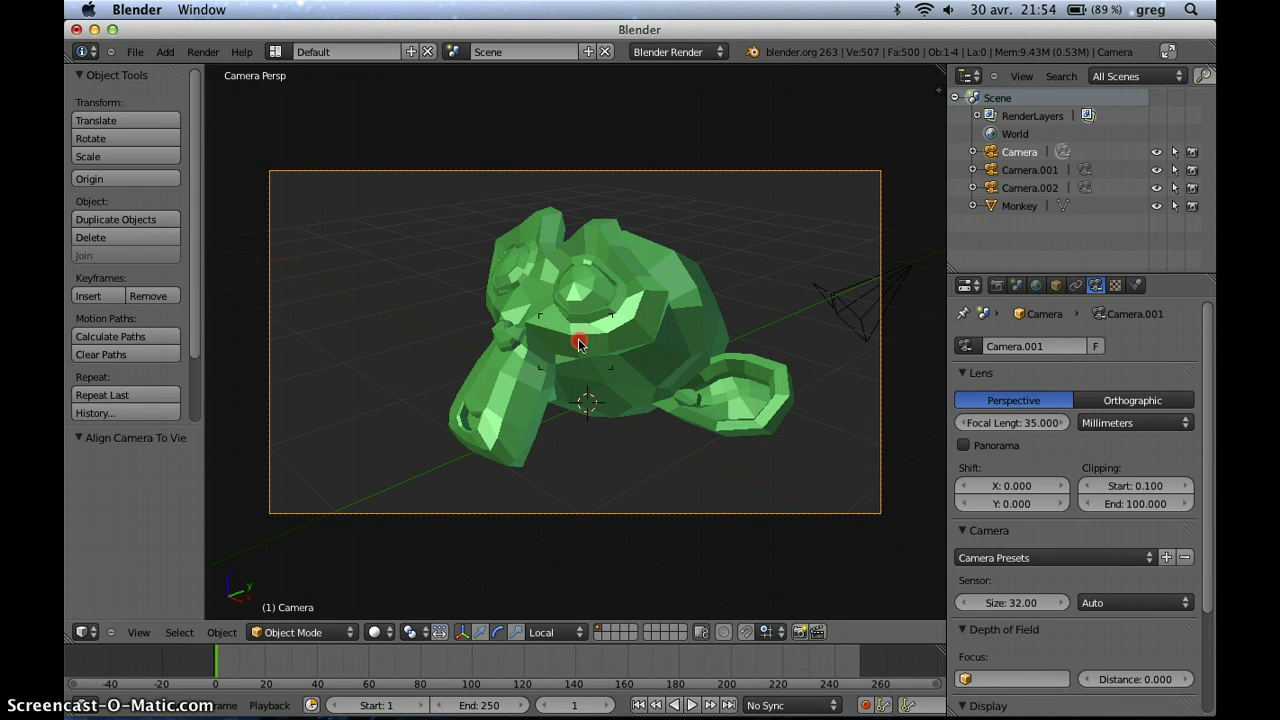
mouse_move(601, 343)
middle_down()
mouse_move(649, 343)
mouse_move(480, 322)
mouse_move(591, 340)
mouse_move(580, 340)
middle_up()
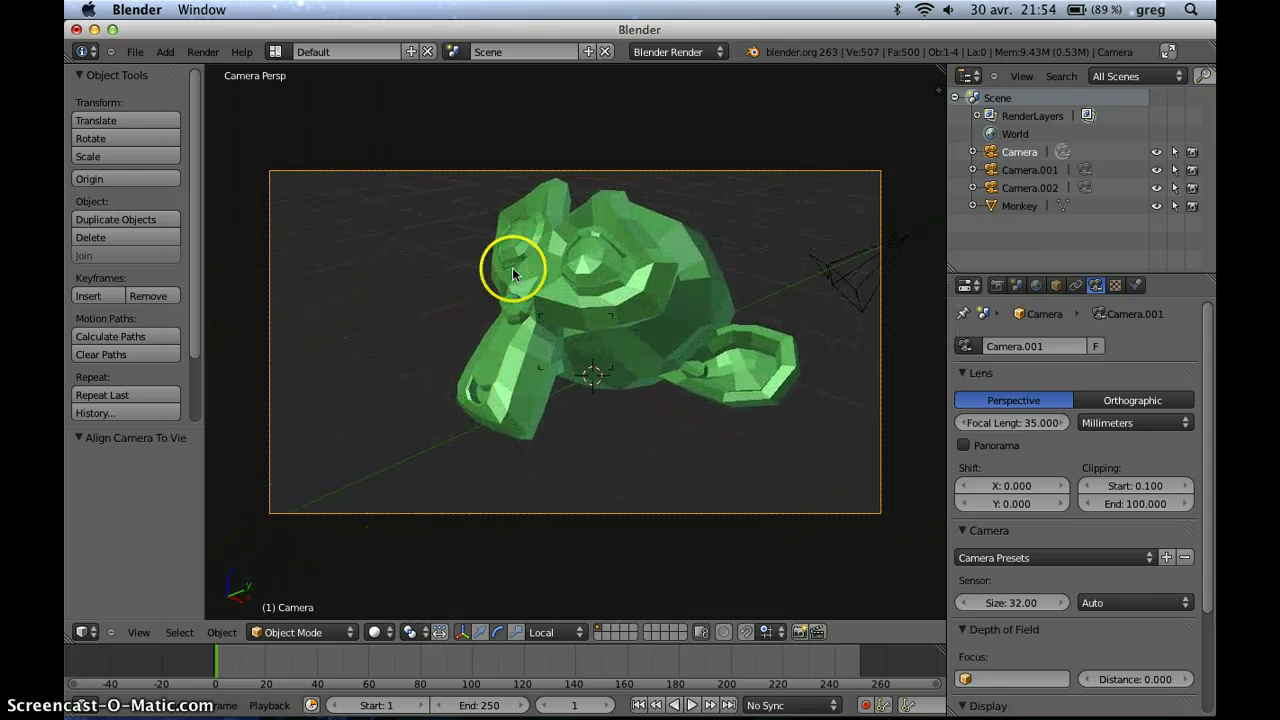
click(546, 318)
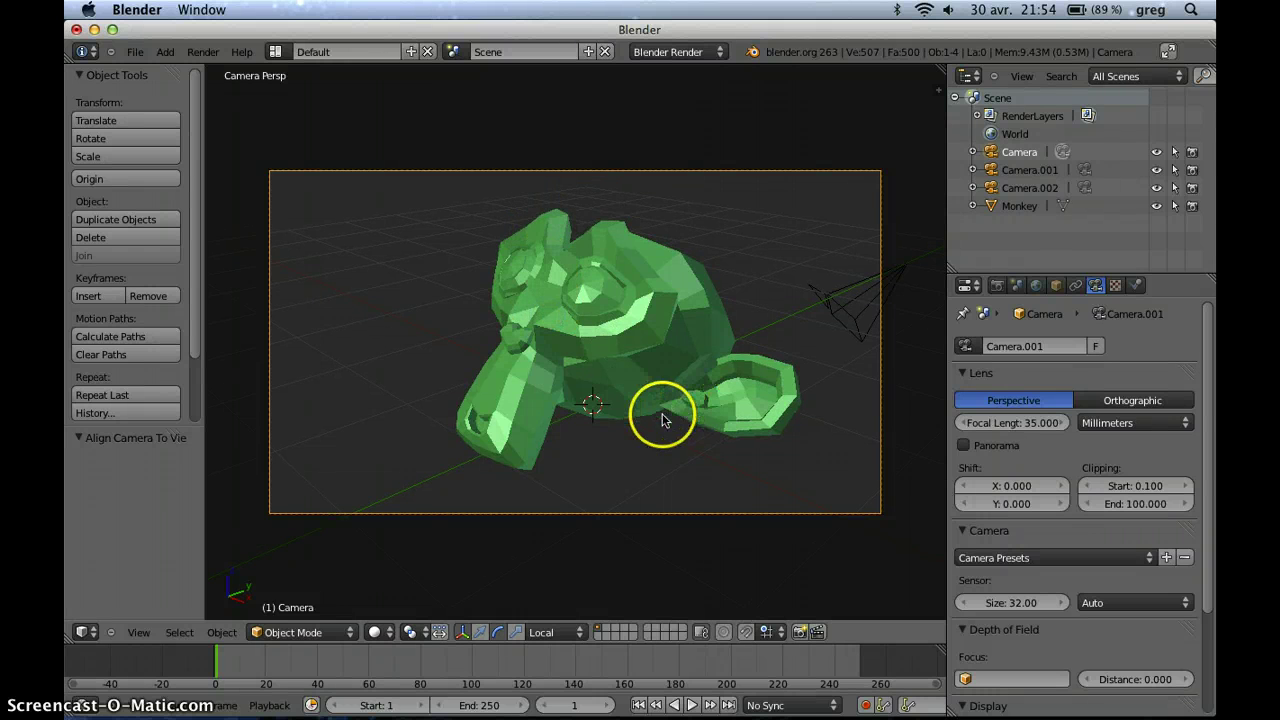
Step: Select Camera.002 and make it the scene's active camera
mouse_move(655, 418)
middle_down()
mouse_move(626, 417)
mouse_move(643, 366)
mouse_move(574, 343)
mouse_move(634, 391)
mouse_move(551, 420)
mouse_move(508, 395)
middle_up()
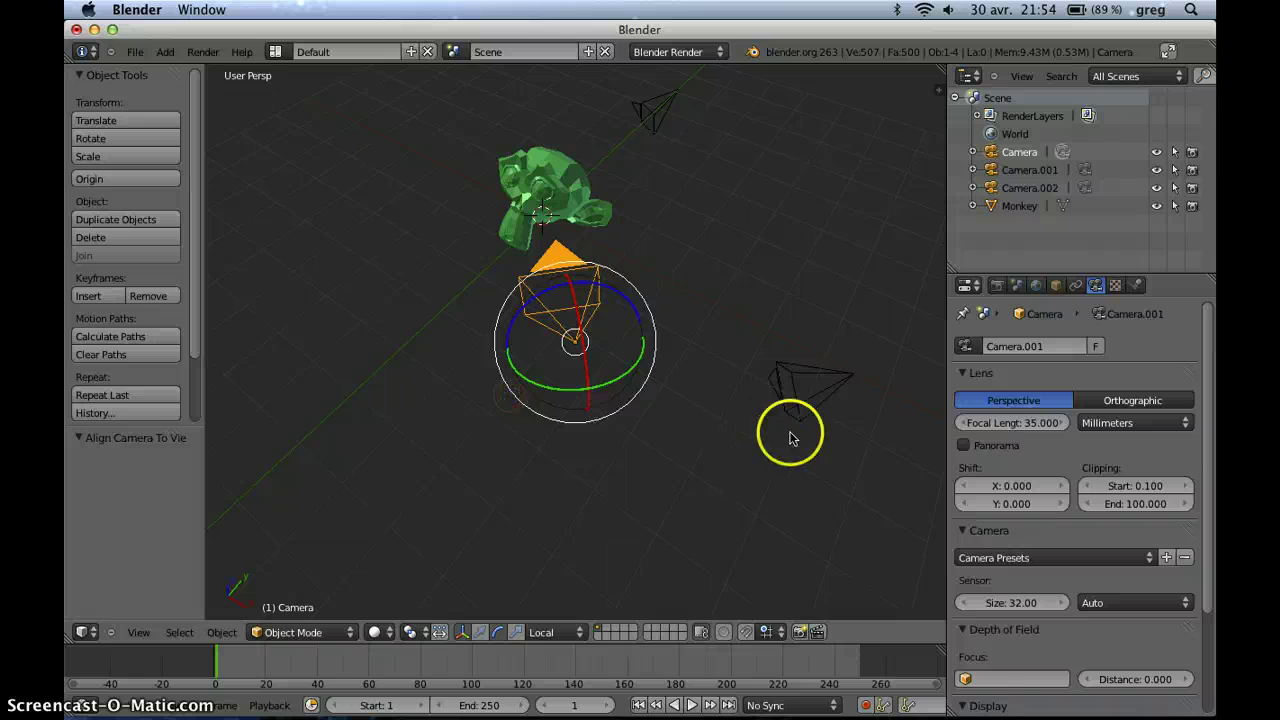
right_click(790, 438)
mouse_move(774, 449)
middle_down()
mouse_move(586, 417)
mouse_move(629, 380)
mouse_move(481, 476)
middle_up()
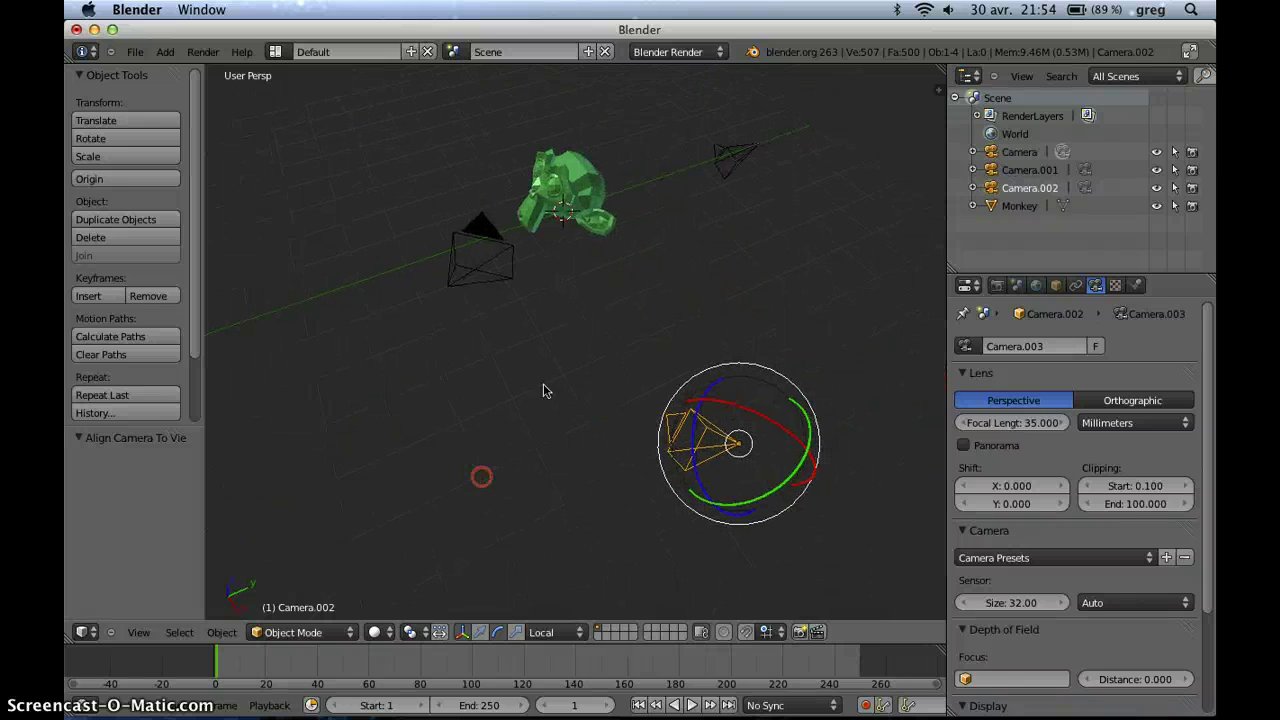
mouse_move(619, 345)
middle_down()
mouse_move(569, 343)
mouse_move(689, 337)
mouse_move(533, 397)
mouse_move(566, 266)
mouse_move(532, 257)
middle_up()
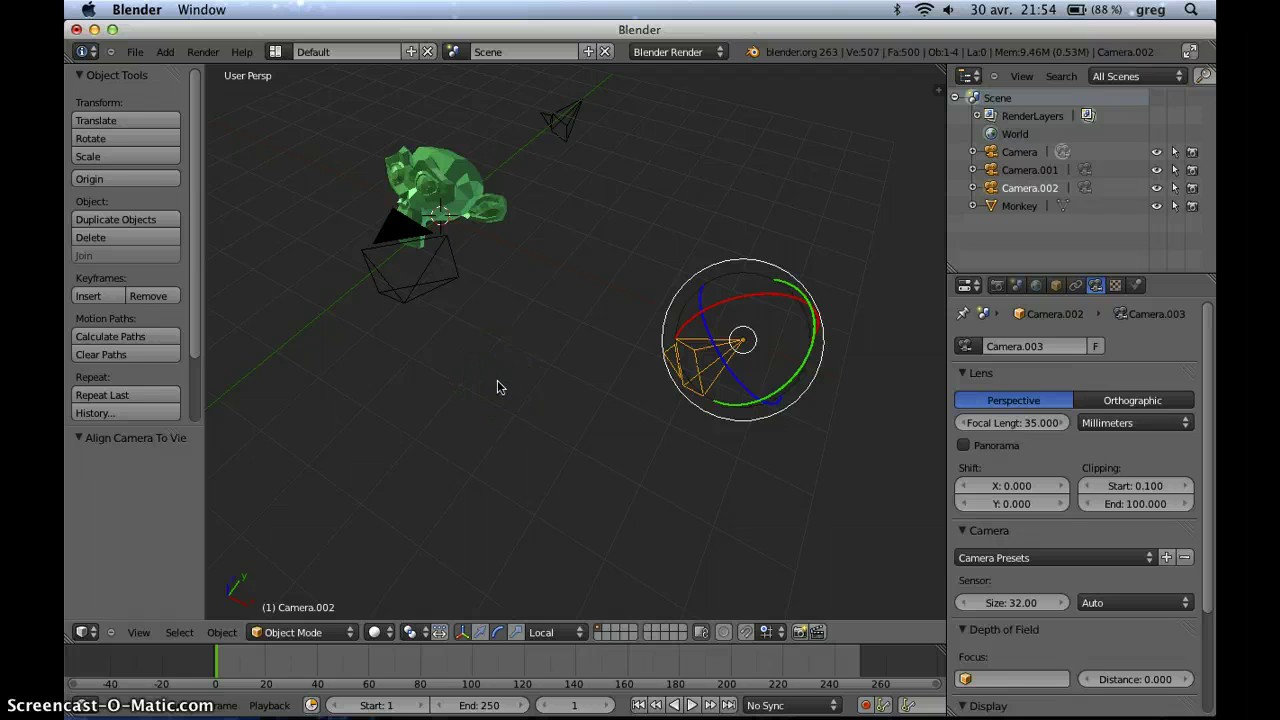
key(ctrl+KP_0)
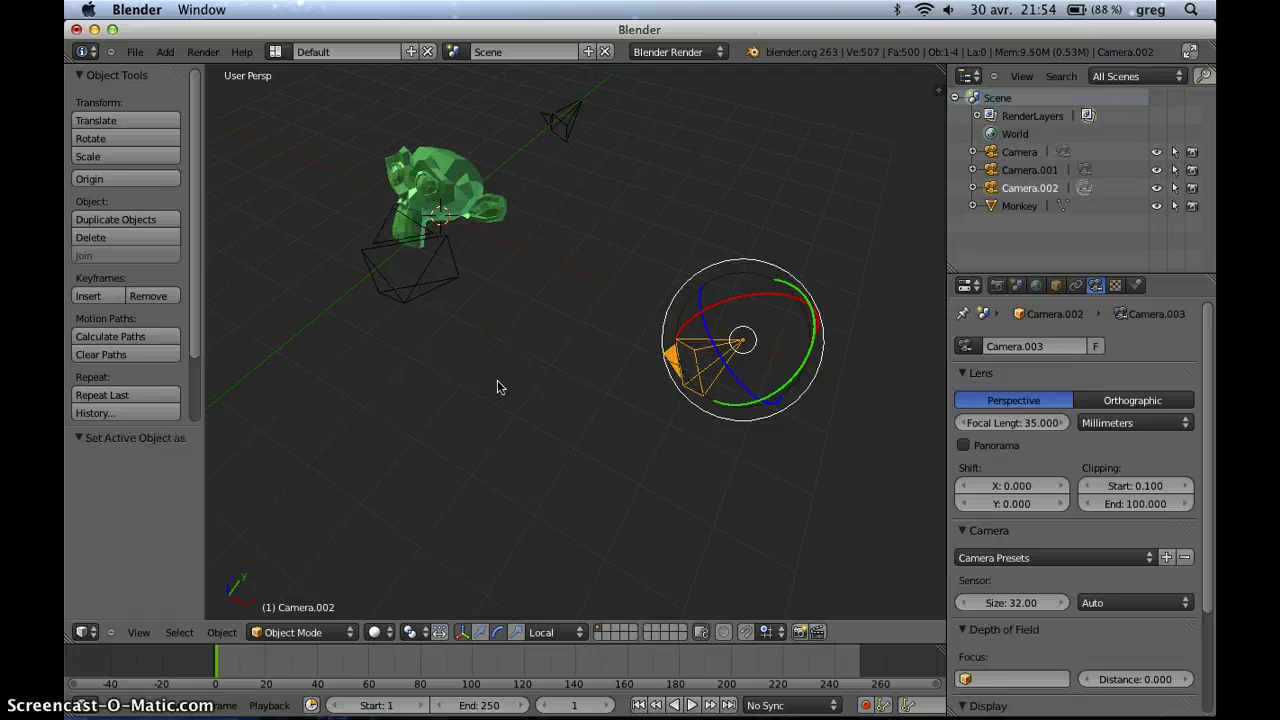
middle_drag(506, 378, 668, 364)
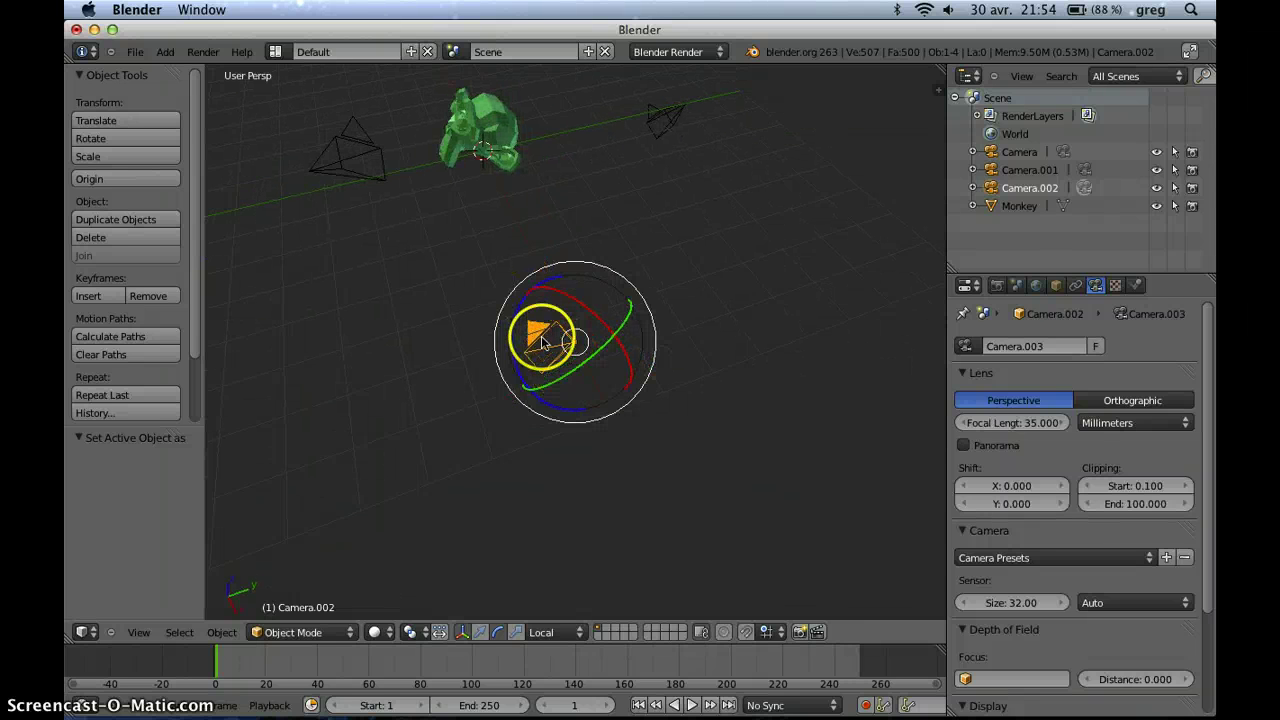
middle_drag(548, 338, 590, 336)
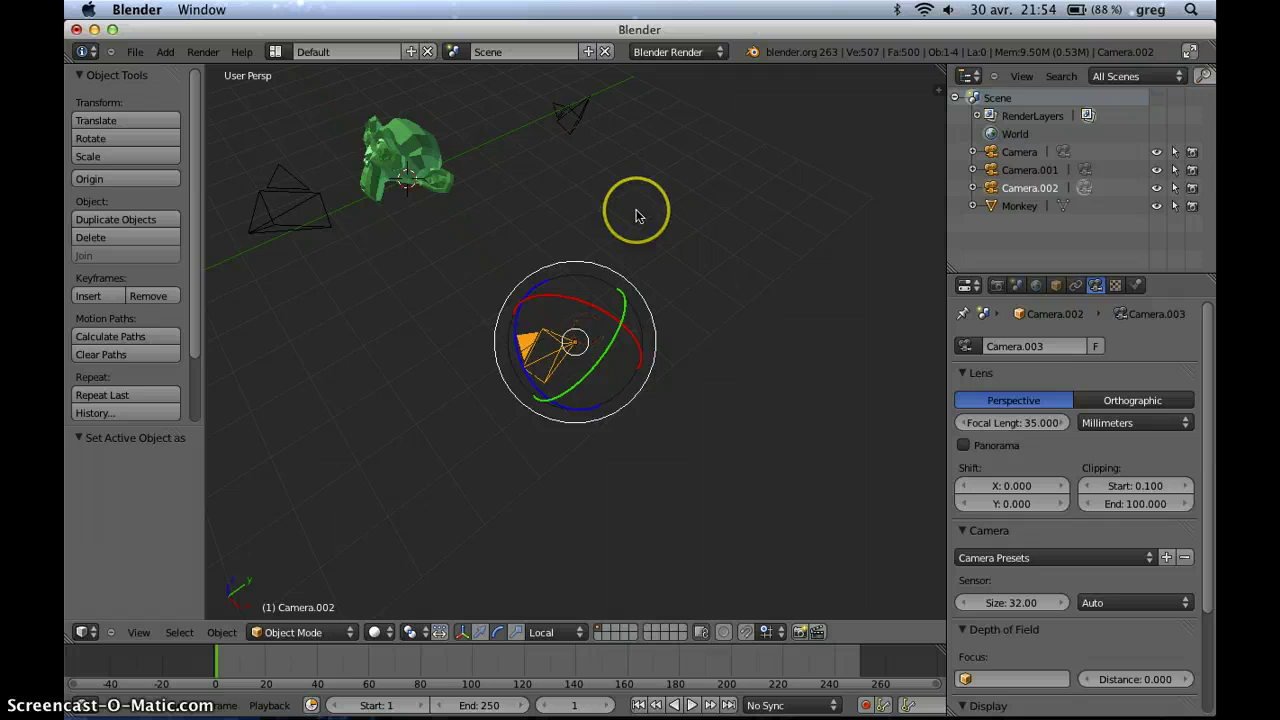
Step: Deselect everything, frame the monkey up close from its other side and align the active camera to that view
key(a)
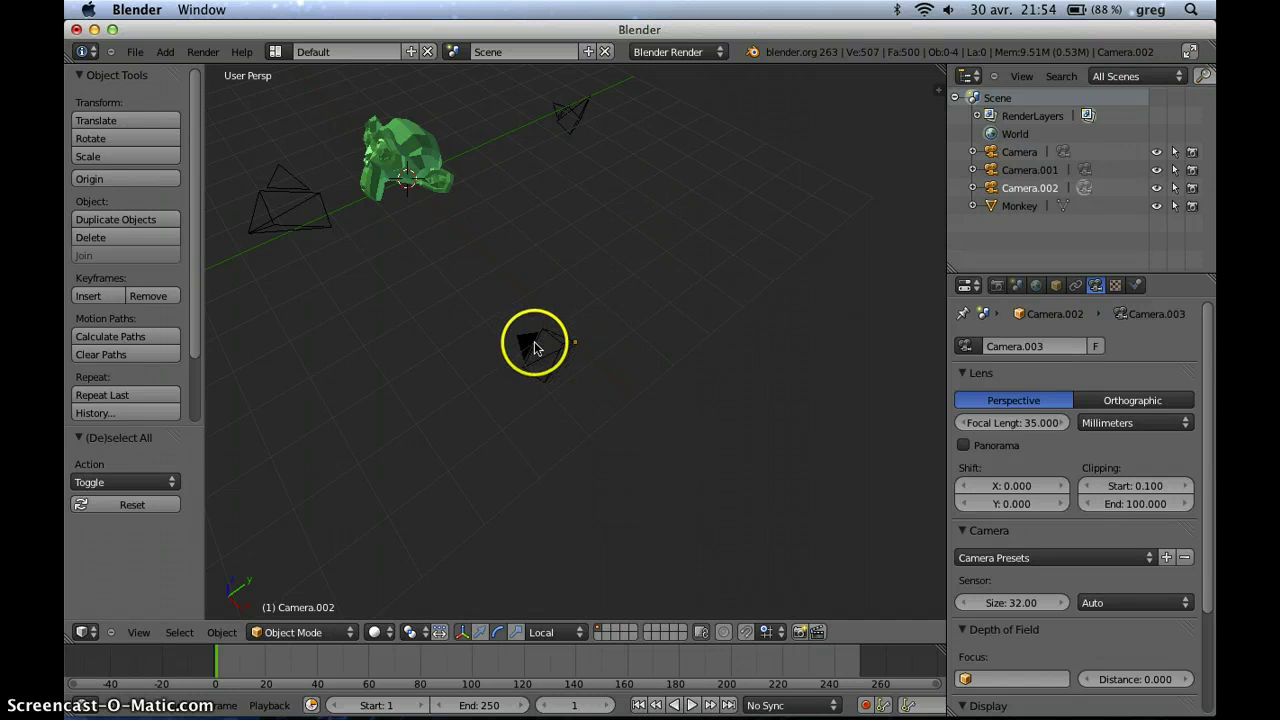
middle_drag(543, 356, 581, 292)
scroll(632, 333, up, 3)
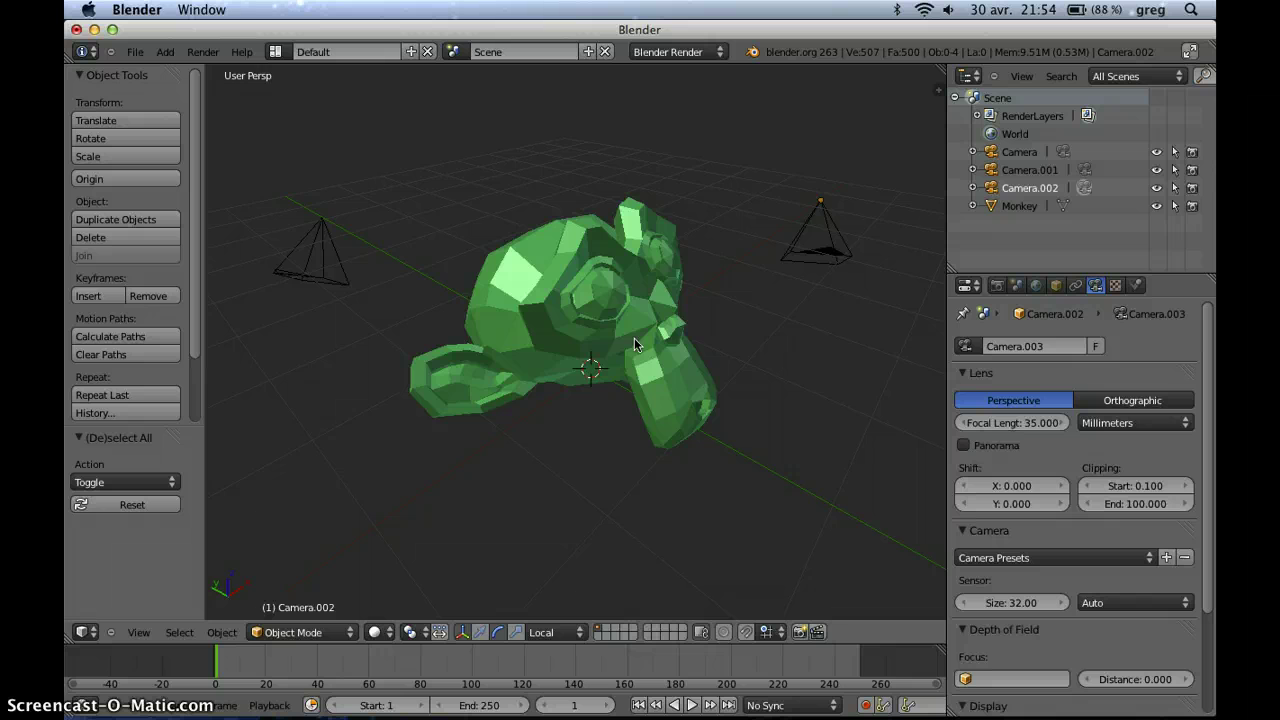
key(ctrl+alt+KP_0)
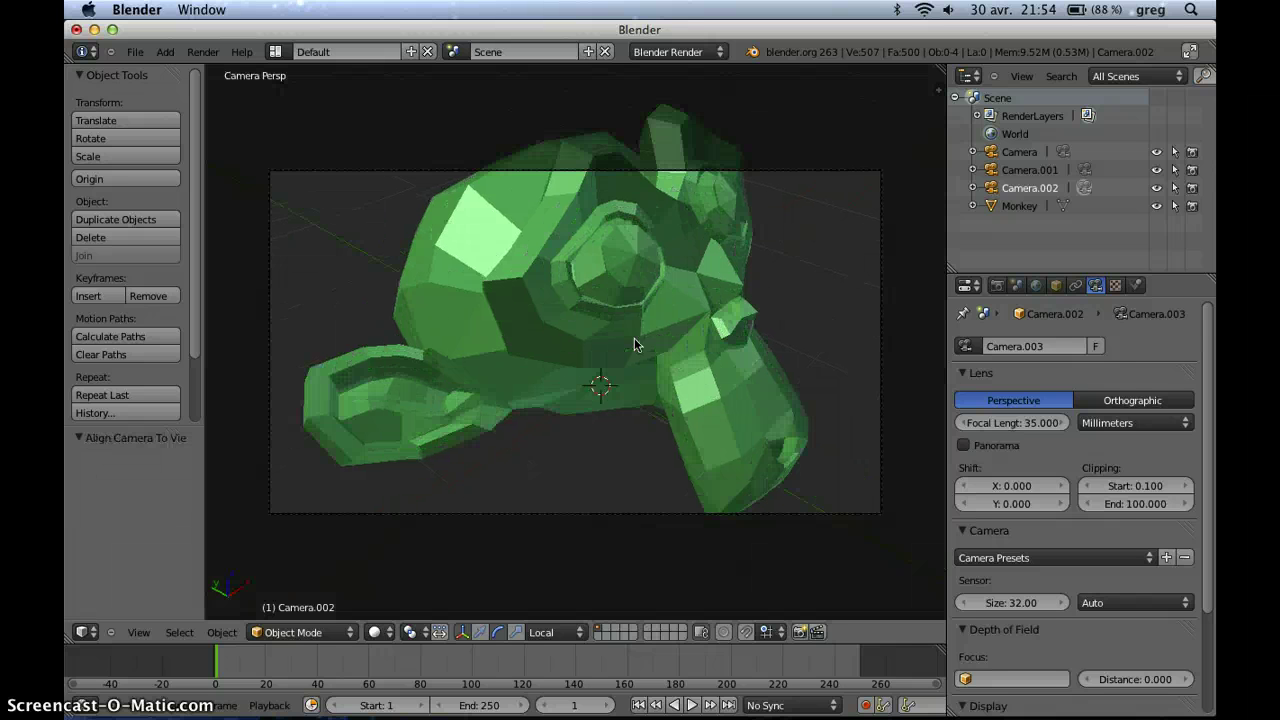
Step: Select Camera.001 behind the monkey and make it the scene's active camera
middle_drag(623, 251, 574, 380)
scroll(626, 342, down, 5)
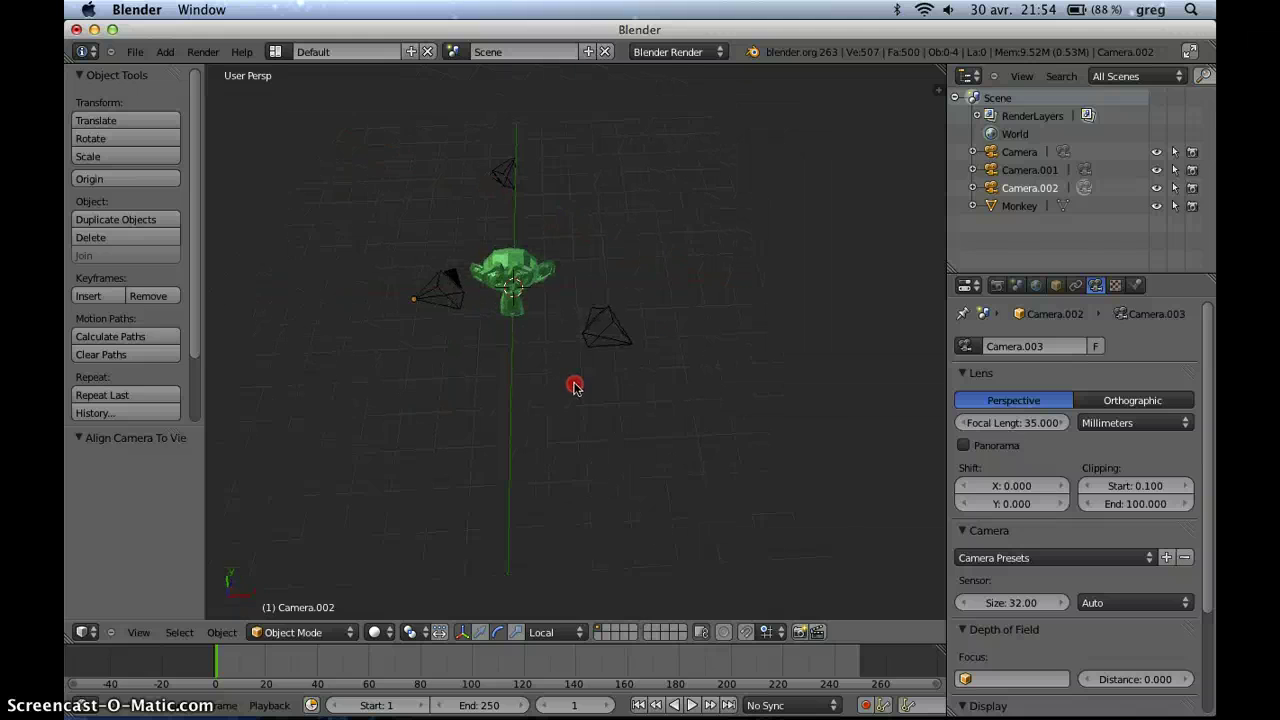
right_click(521, 180)
middle_drag(677, 294, 717, 346)
scroll(647, 360, up, 4)
scroll(606, 334, down, 3)
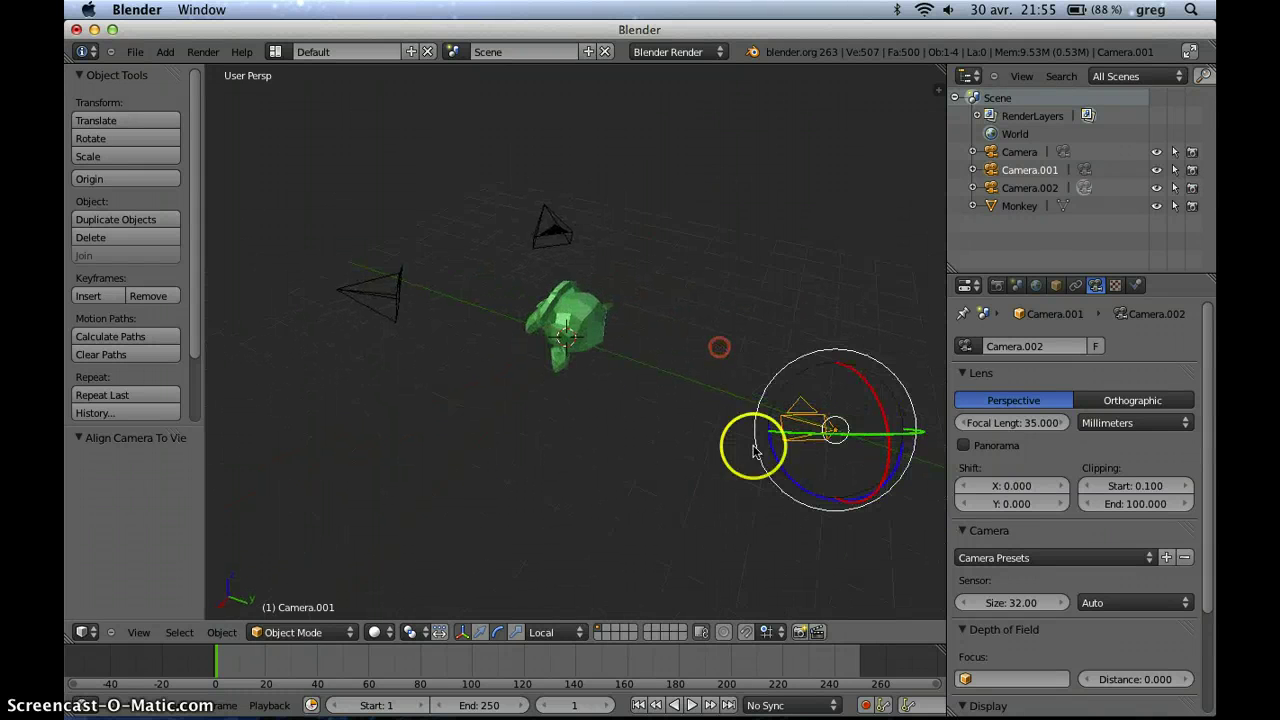
key(ctrl+KP_0)
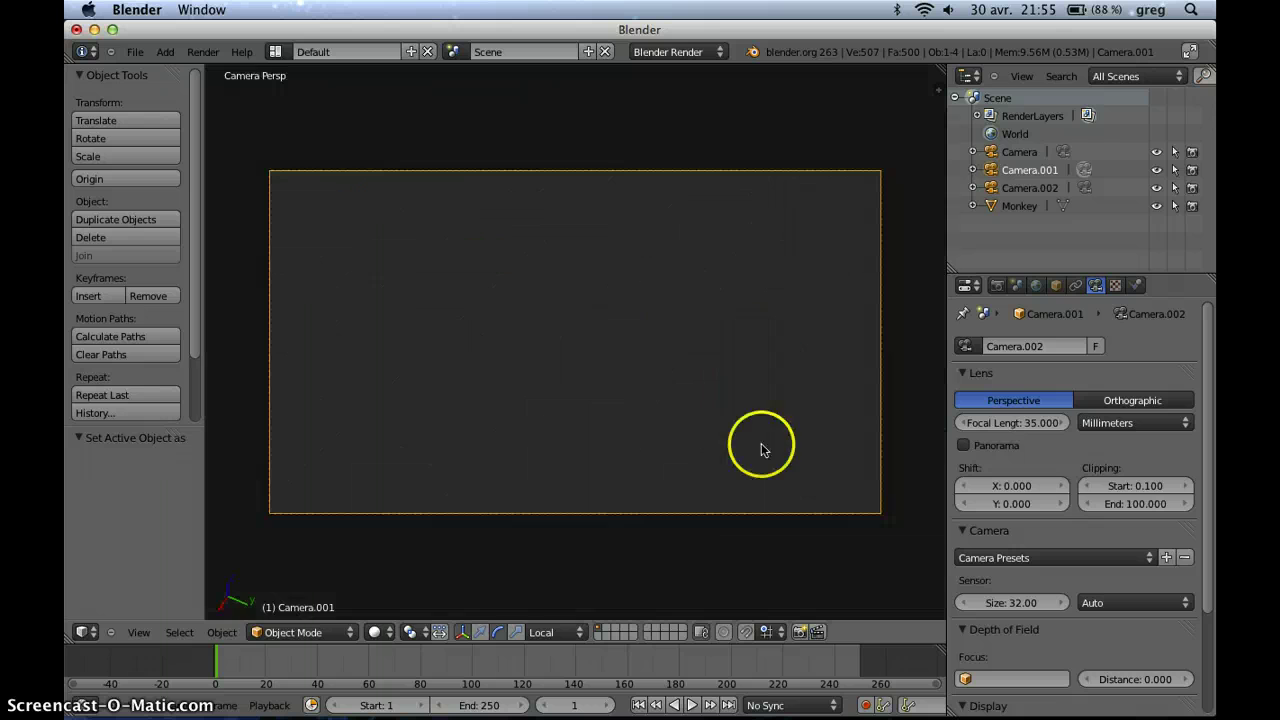
Step: Frame the back of the monkey's head in the viewport and align the active camera to that view
middle_drag(691, 417, 676, 369)
scroll(676, 369, down, 5)
middle_drag(586, 274, 702, 362)
right_click(658, 241)
scroll(663, 377, up, 5)
scroll(663, 374, down, 3)
key(ctrl+alt+KP_0)
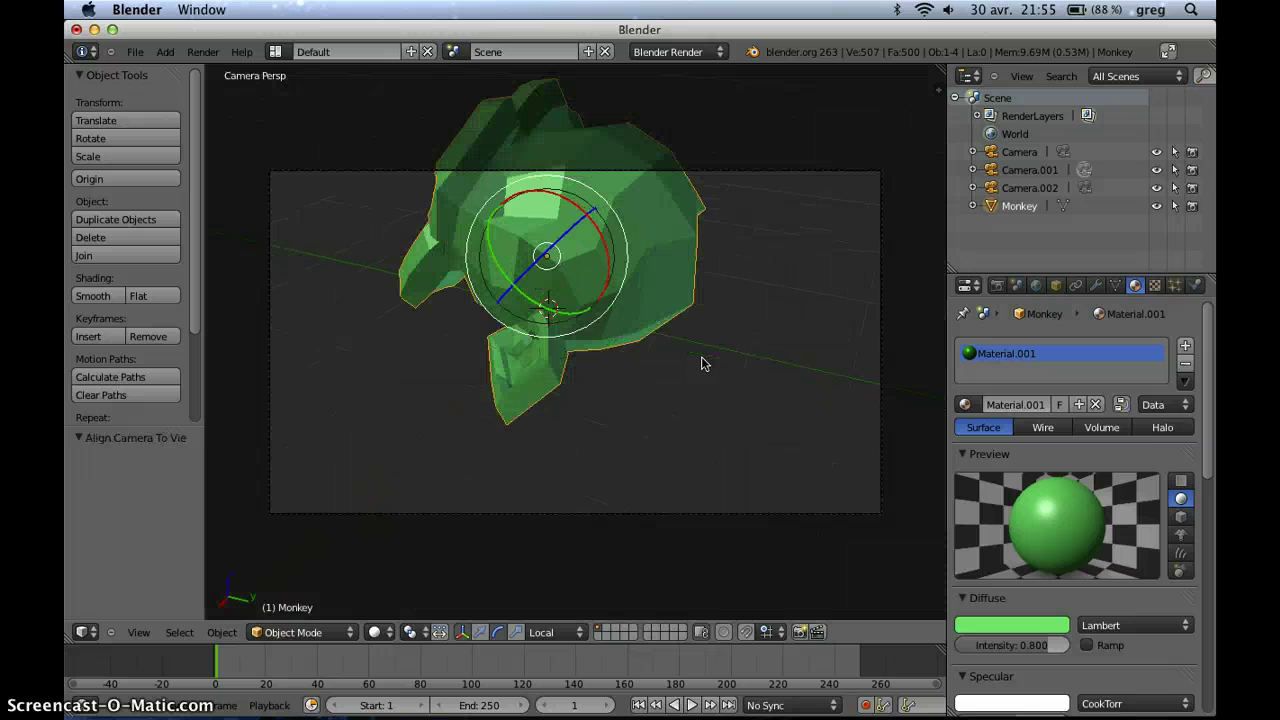
middle_drag(570, 343, 731, 429)
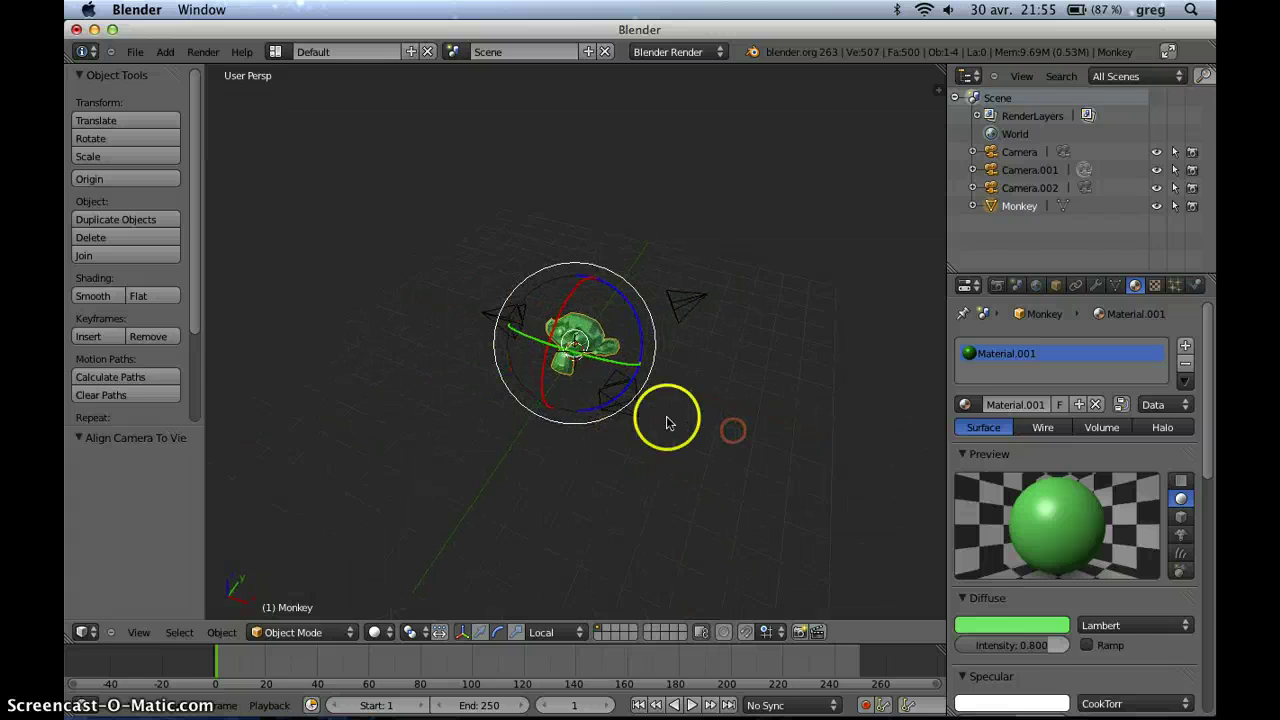
right_click(634, 409)
mouse_move(634, 409)
middle_down()
mouse_move(806, 423)
mouse_move(740, 412)
mouse_move(586, 429)
mouse_move(600, 360)
mouse_move(620, 434)
mouse_move(652, 405)
middle_up()
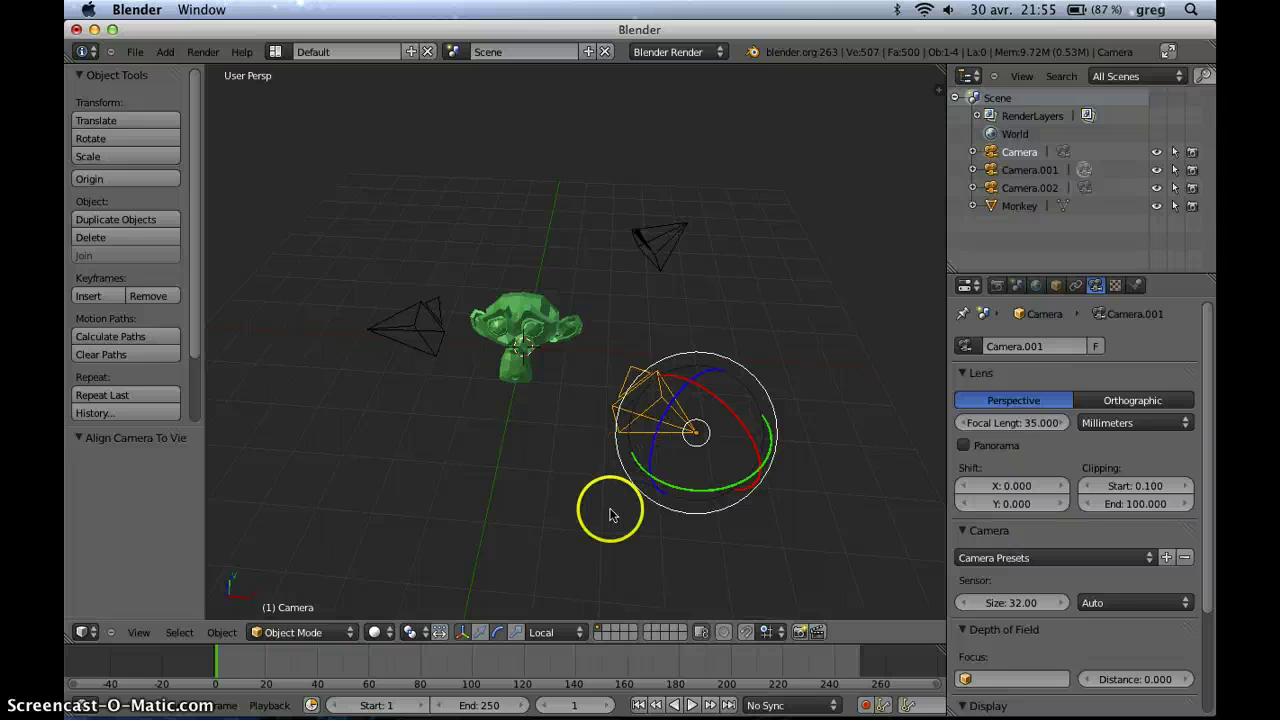
middle_drag(608, 418, 583, 406)
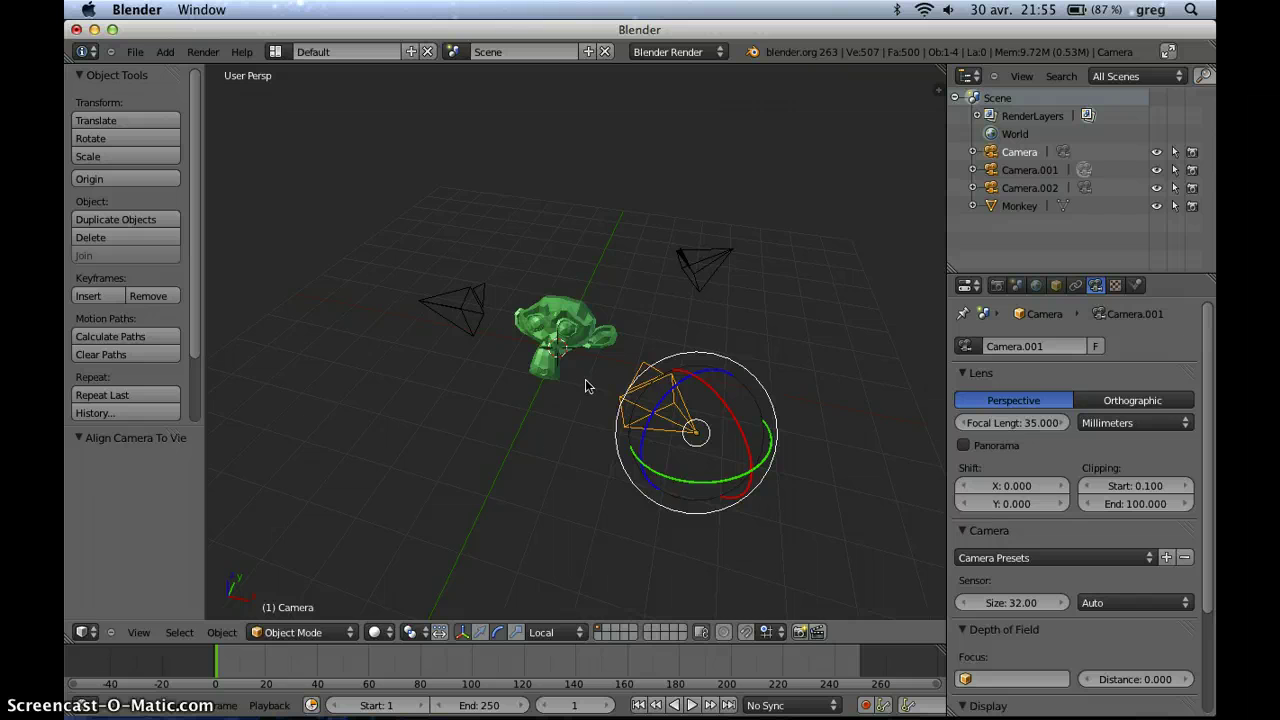
Step: Add an Empty at the 3D cursor by the monkey and enlarge its display size to 2.79
key(shift+a)
click(777, 331)
right_click(585, 340)
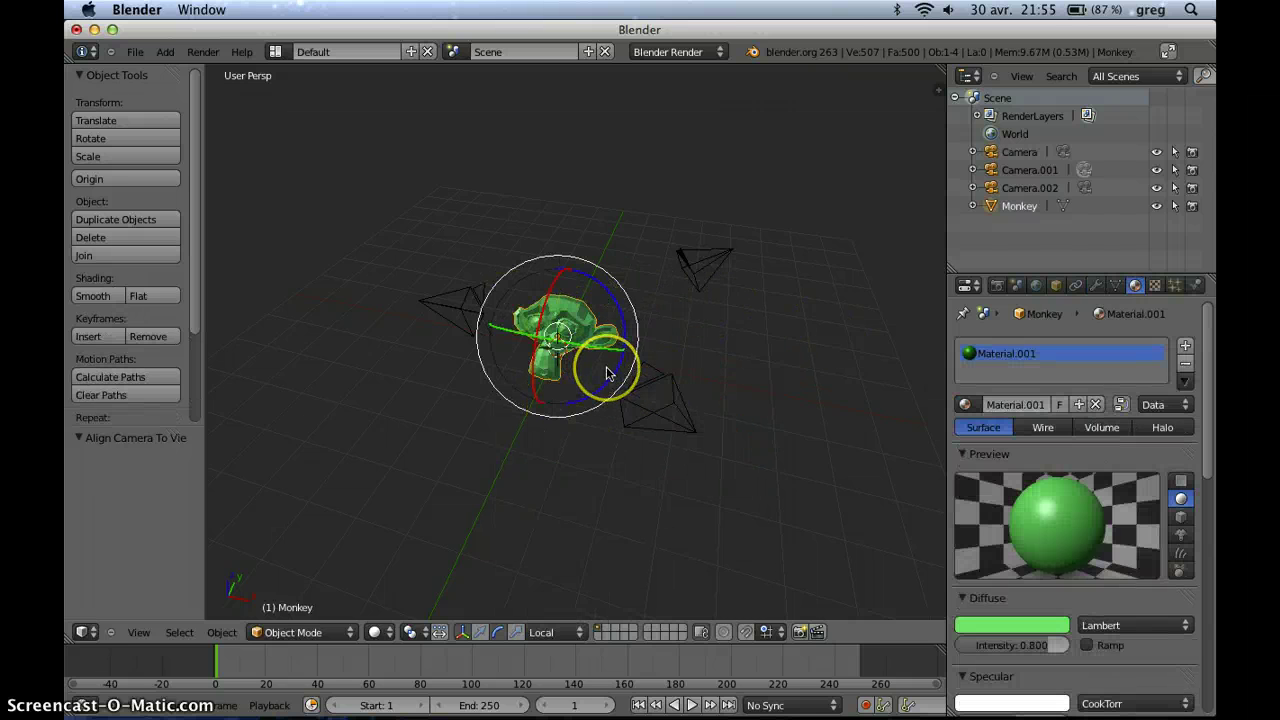
key(shift+a)
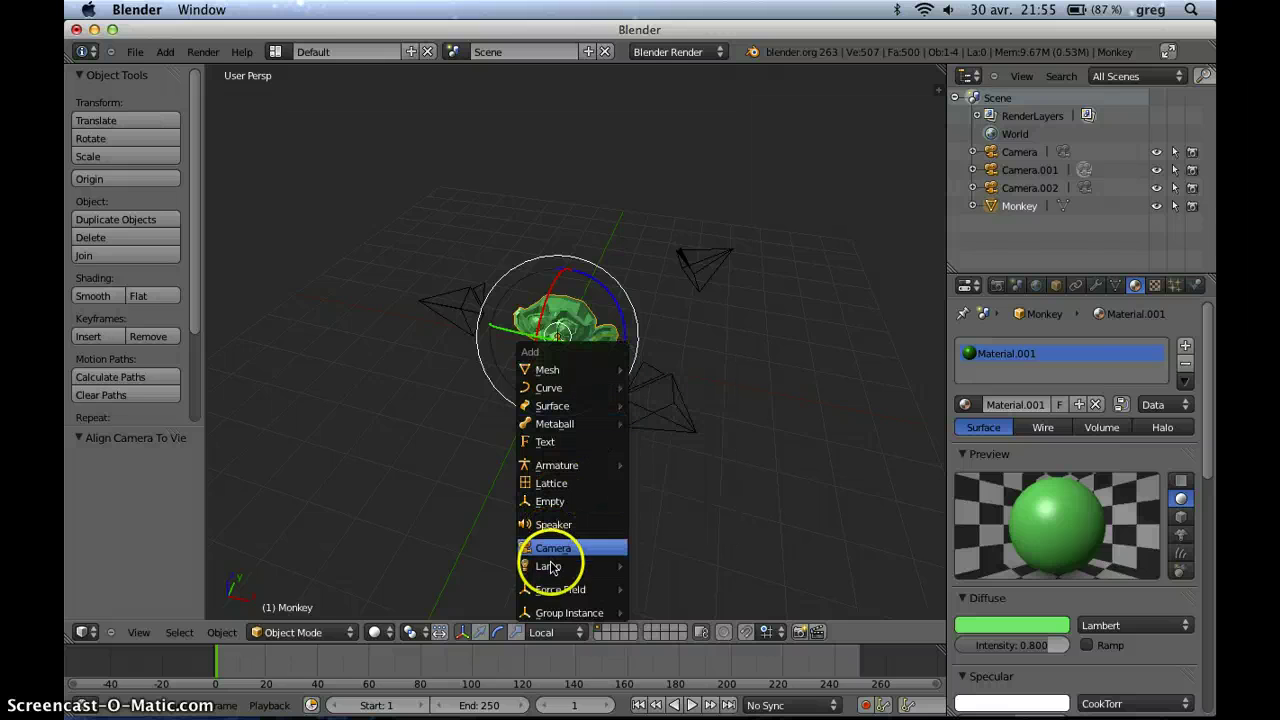
click(553, 502)
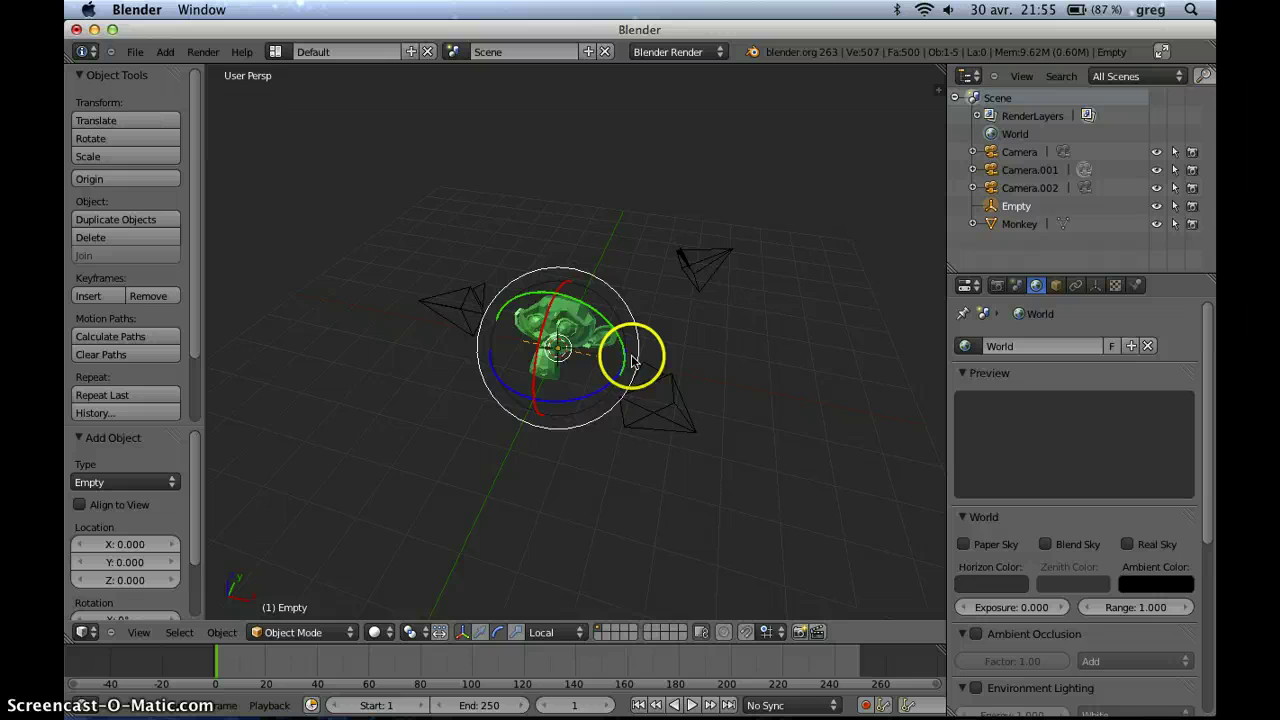
click(1096, 286)
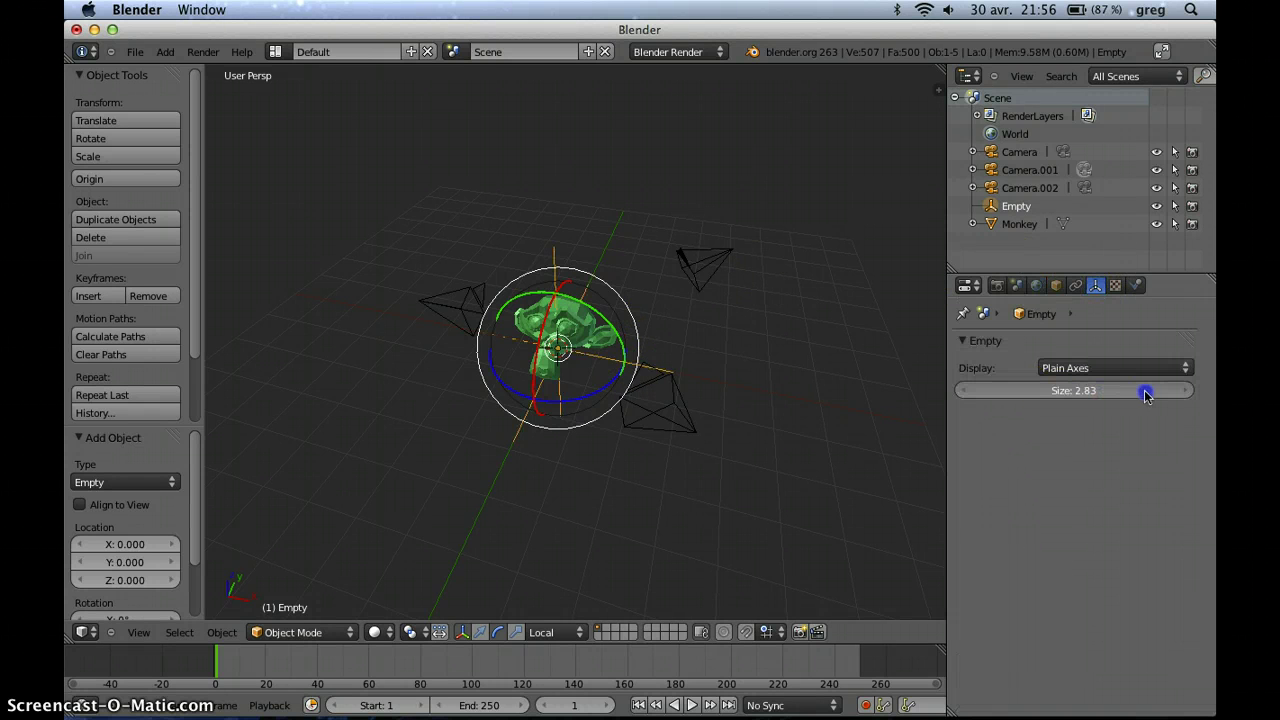
drag(1145, 393, 1148, 393)
Step: Look through the active camera, and make the first camera active to check its shot of the monkey
right_click(678, 414)
middle_drag(678, 414, 597, 407)
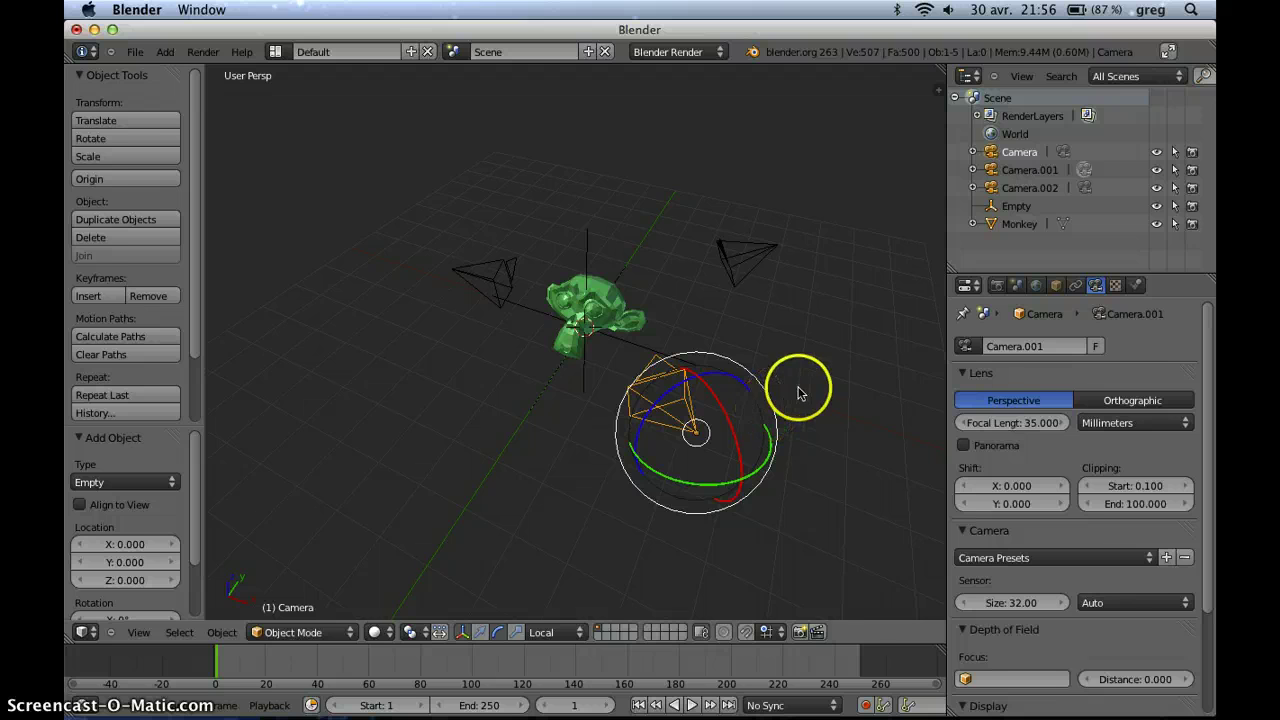
middle_drag(798, 393, 617, 417)
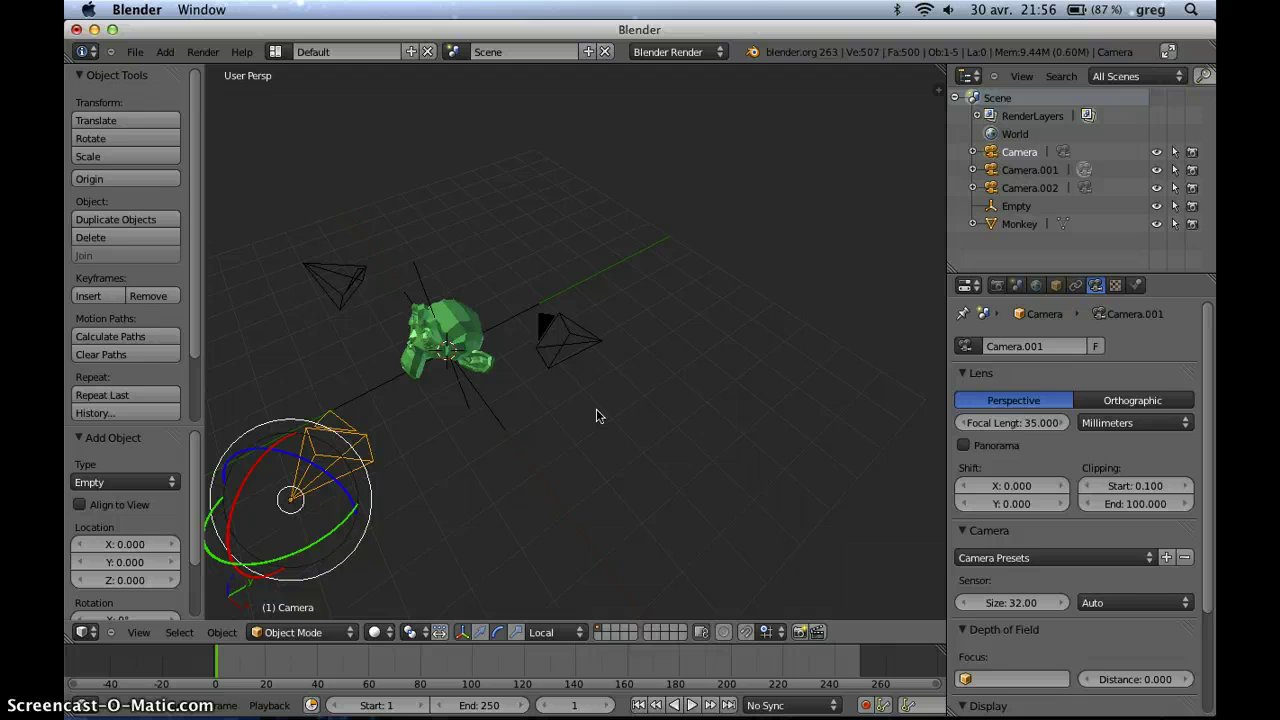
key(KP_0)
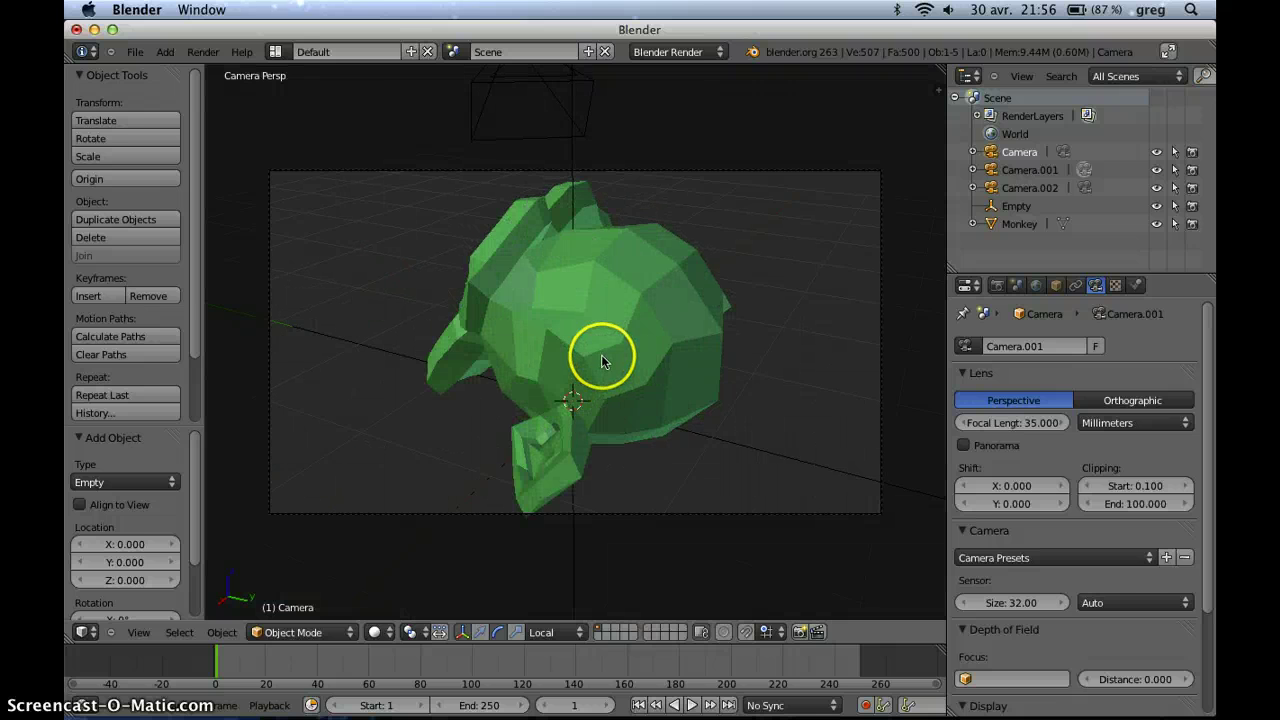
middle_drag(601, 354, 557, 352)
right_click(484, 213)
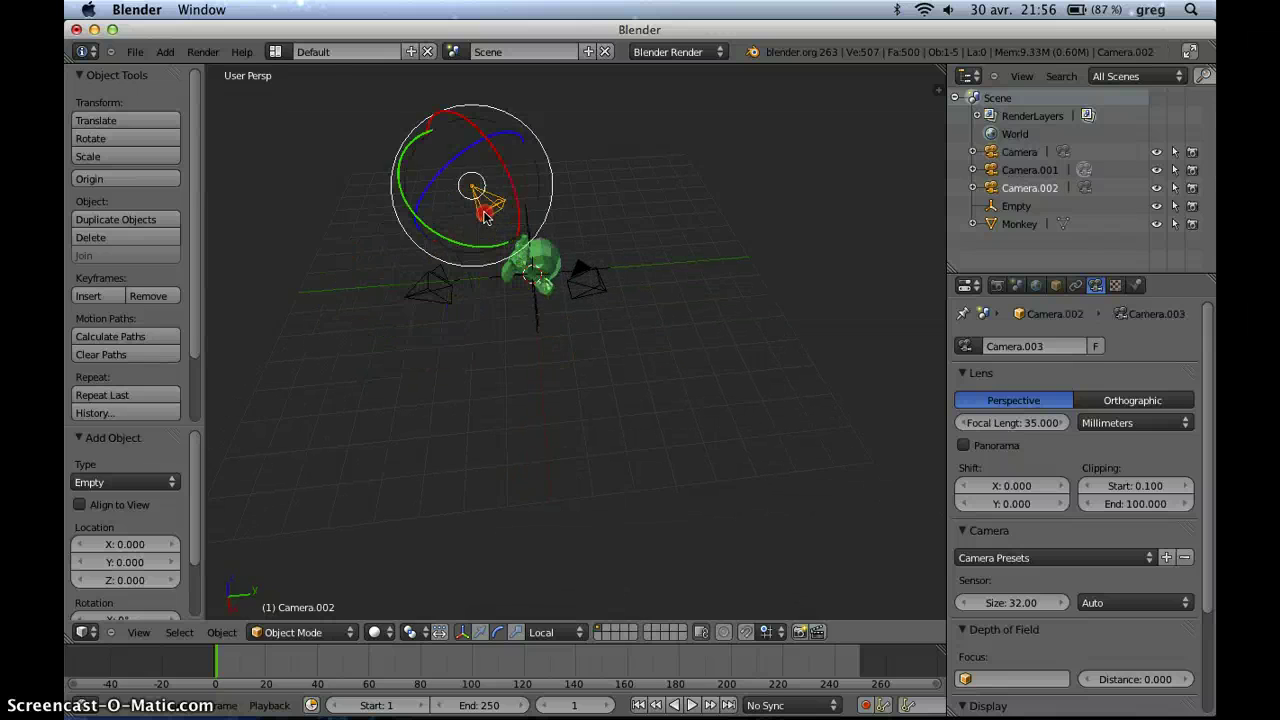
right_click(432, 287)
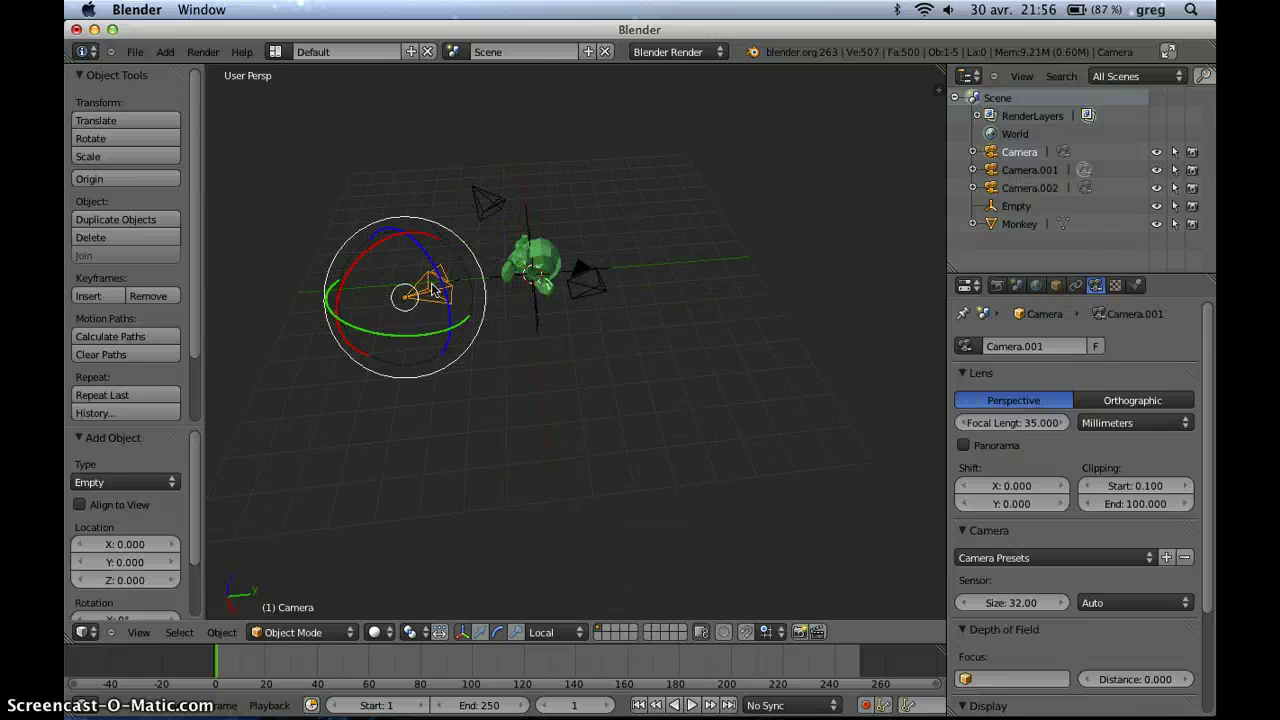
key(ctrl+KP_0)
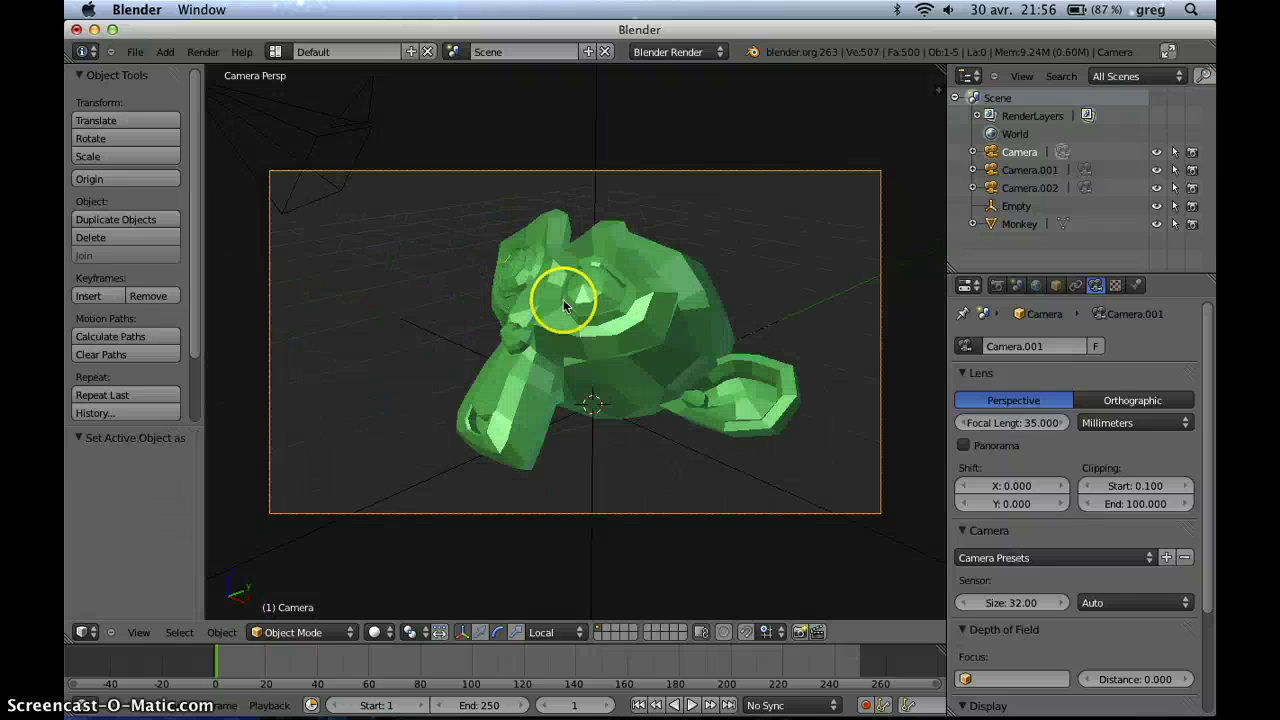
Step: Make Camera.002 and Camera.001 active one after the other to check each camera's shot
key(KP_0)
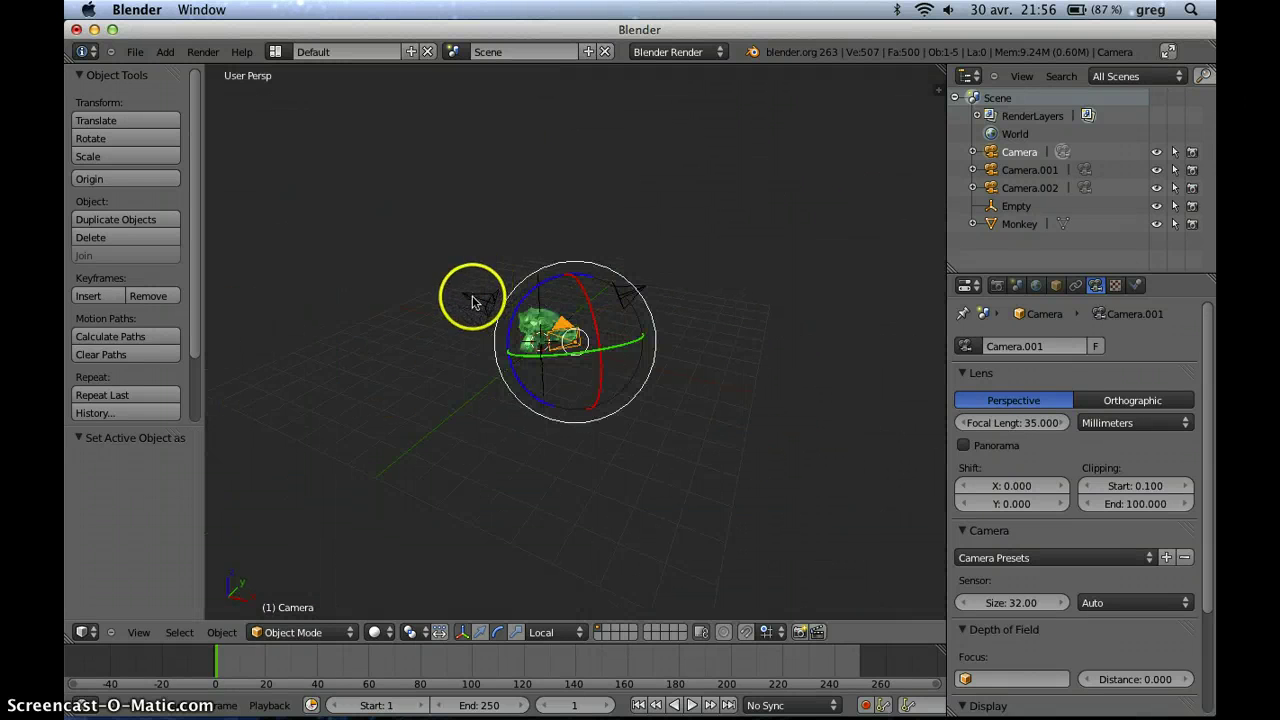
right_click(474, 302)
key(ctrl+KP_0)
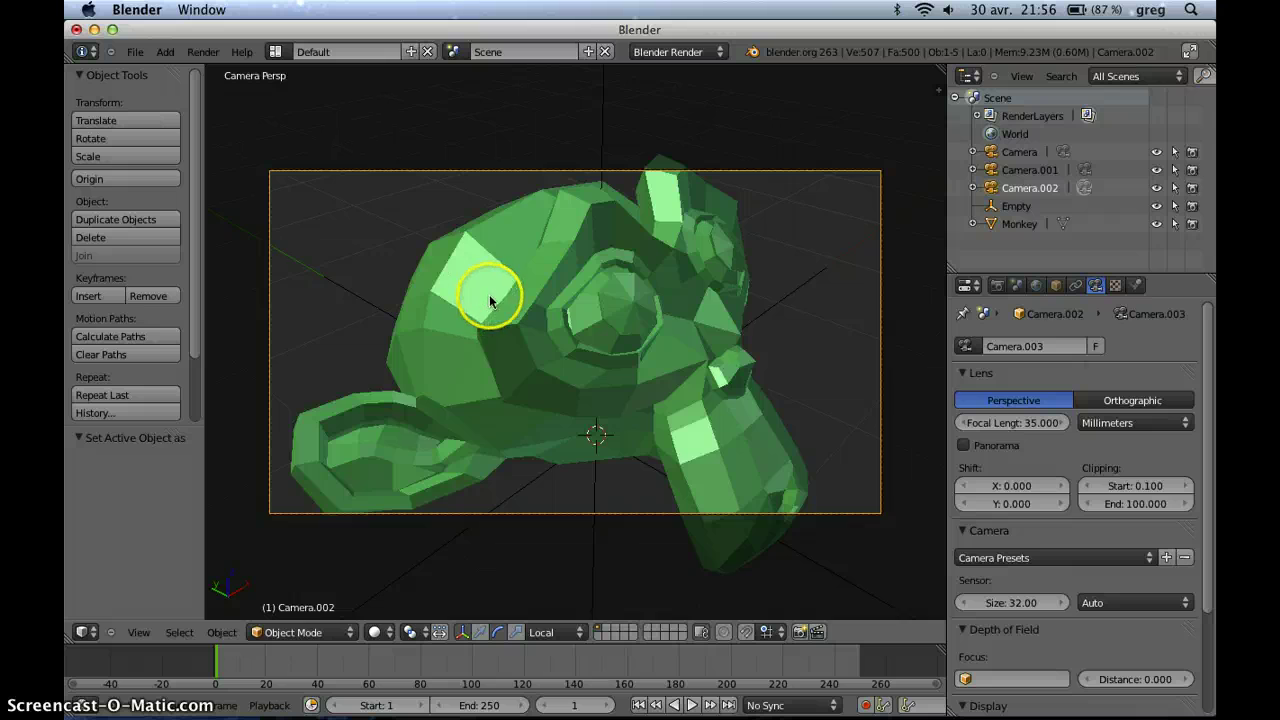
key(KP_0)
right_click(548, 305)
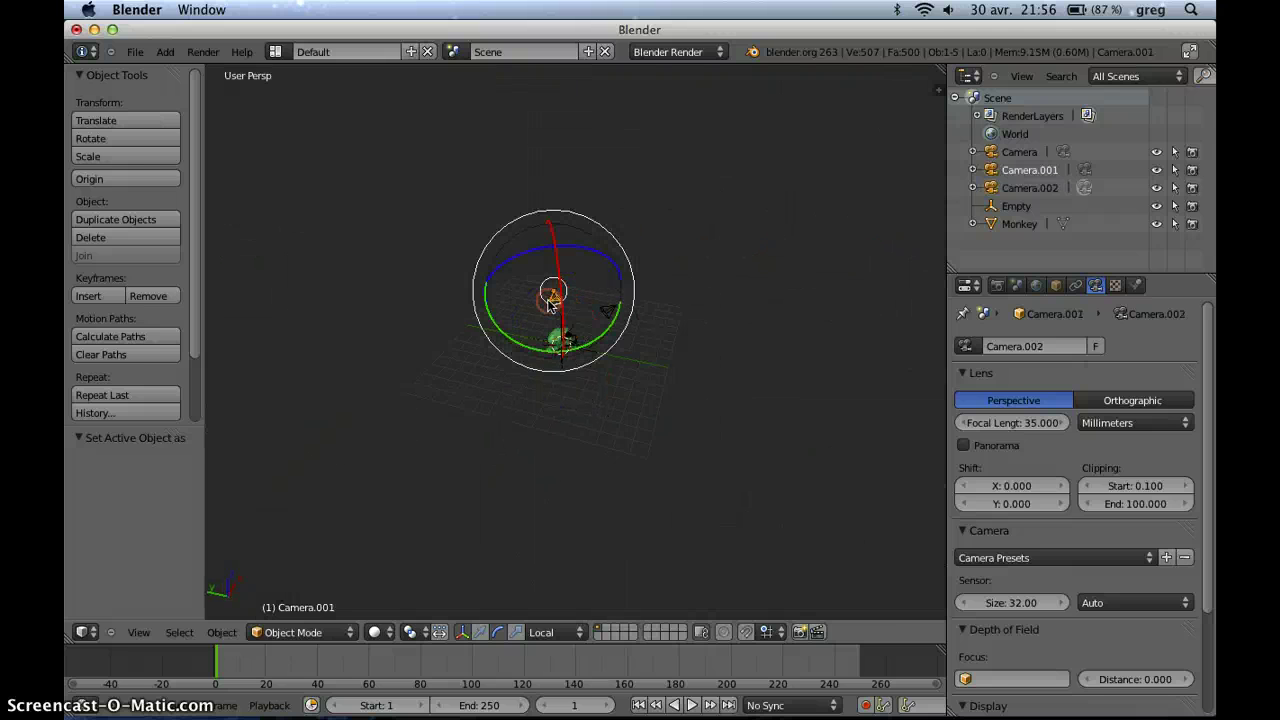
key(ctrl+KP_0)
key(KP_0)
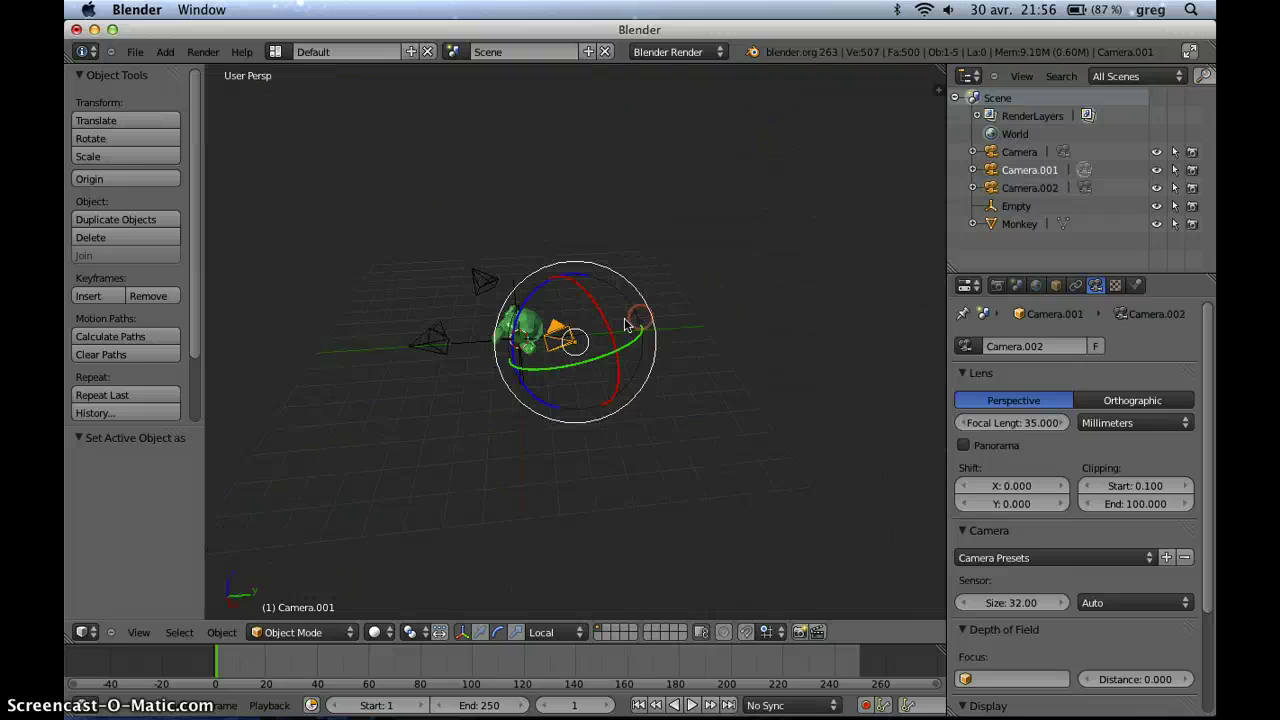
Step: Select the first camera, in front of the monkey, and make it the active camera again
middle_drag(510, 340, 538, 346)
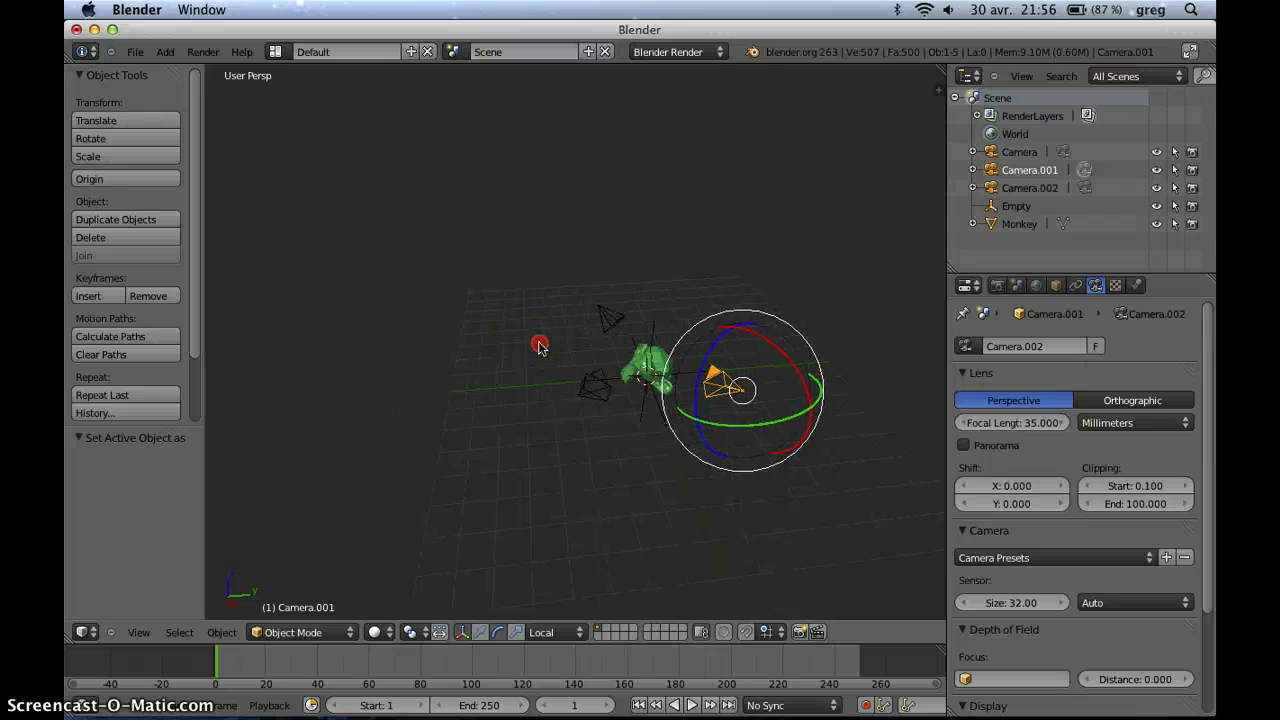
right_click(580, 403)
key(ctrl+KP_0)
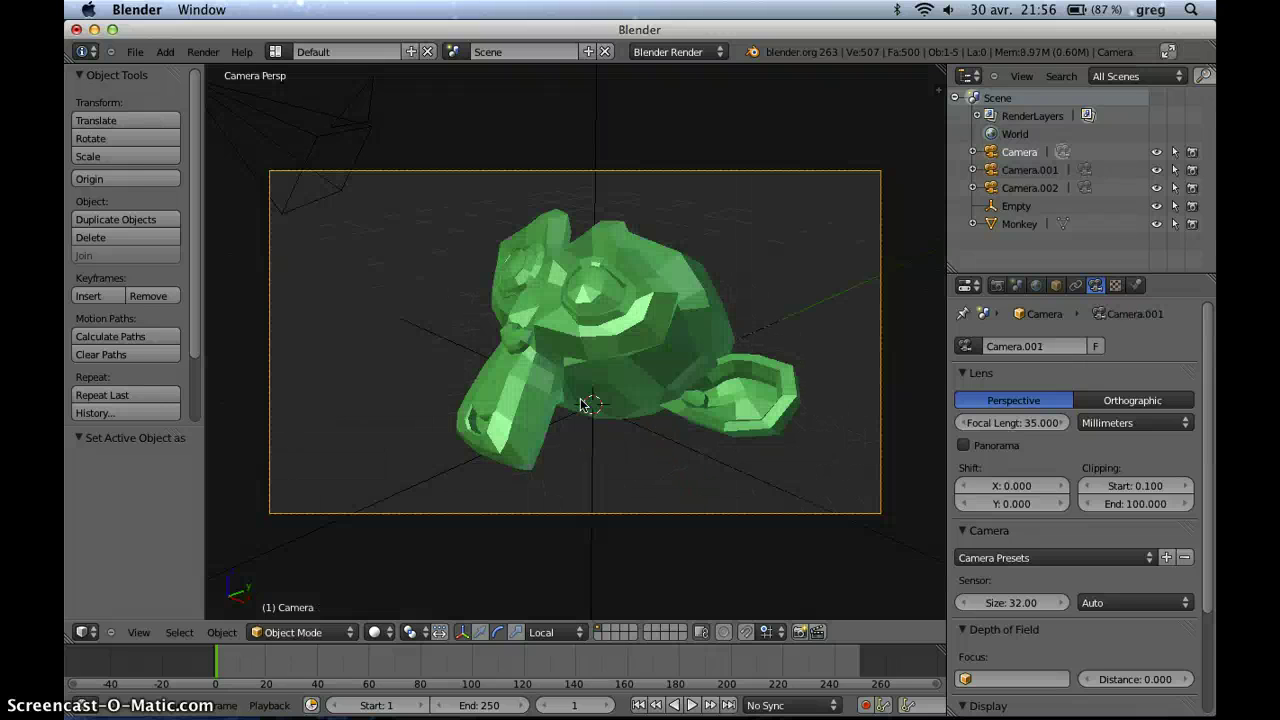
Step: Add a Track To constraint that makes the first camera in front of the monkey follow the Empty
middle_drag(600, 405, 603, 341)
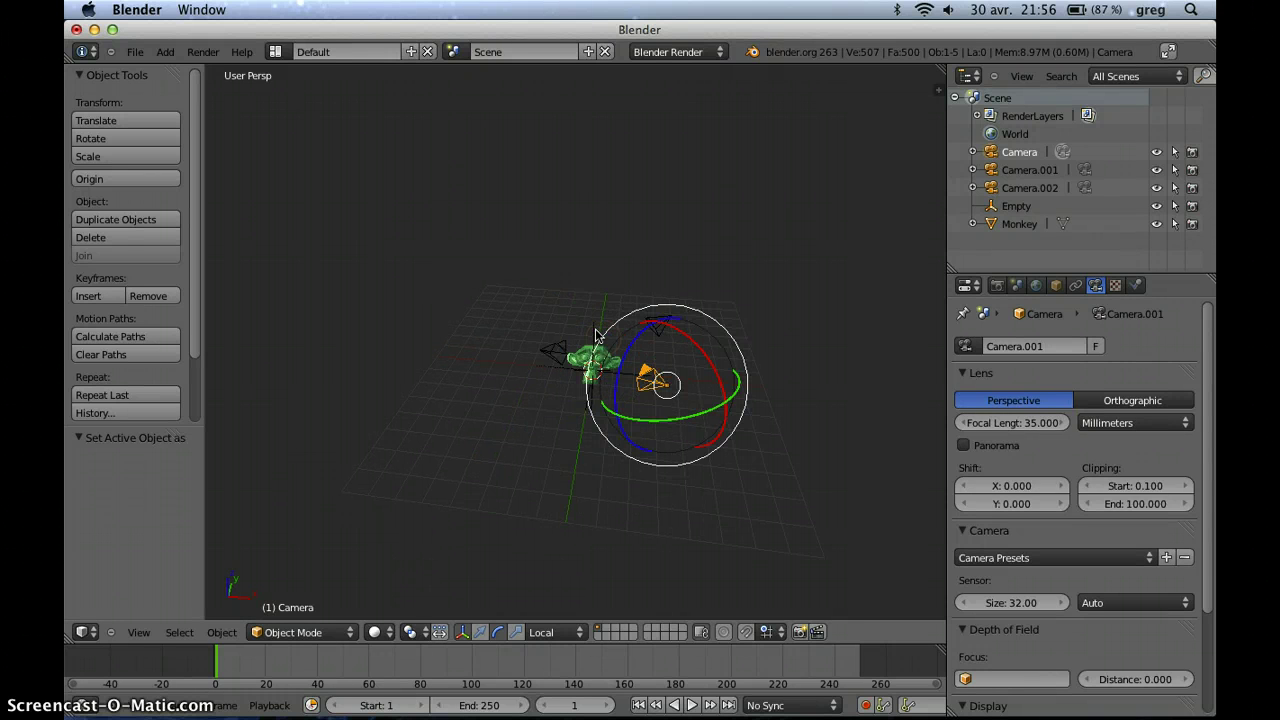
shift+right_click(596, 332)
middle_drag(705, 365, 733, 369)
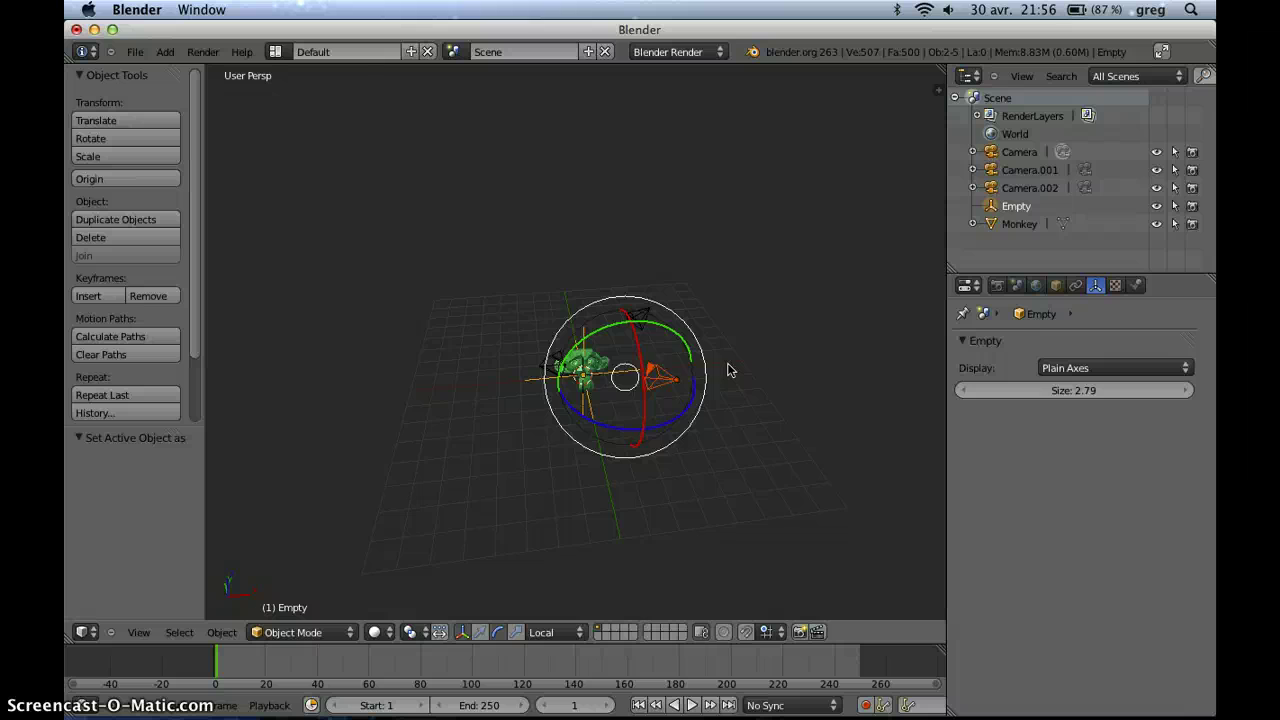
key(ctrl+t)
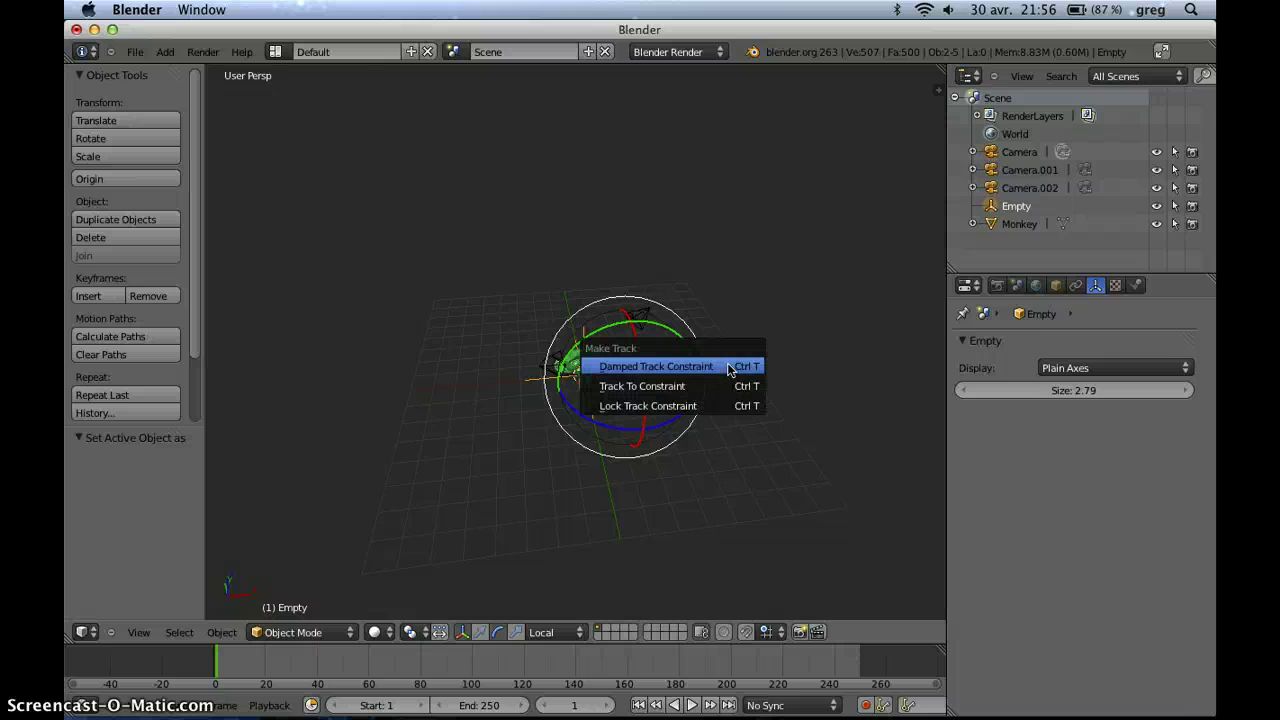
click(655, 387)
Step: Move the tracked first camera by about 0.82 in X, 0.04 in Y and 0.41 in Z, and look through it
right_click(677, 385)
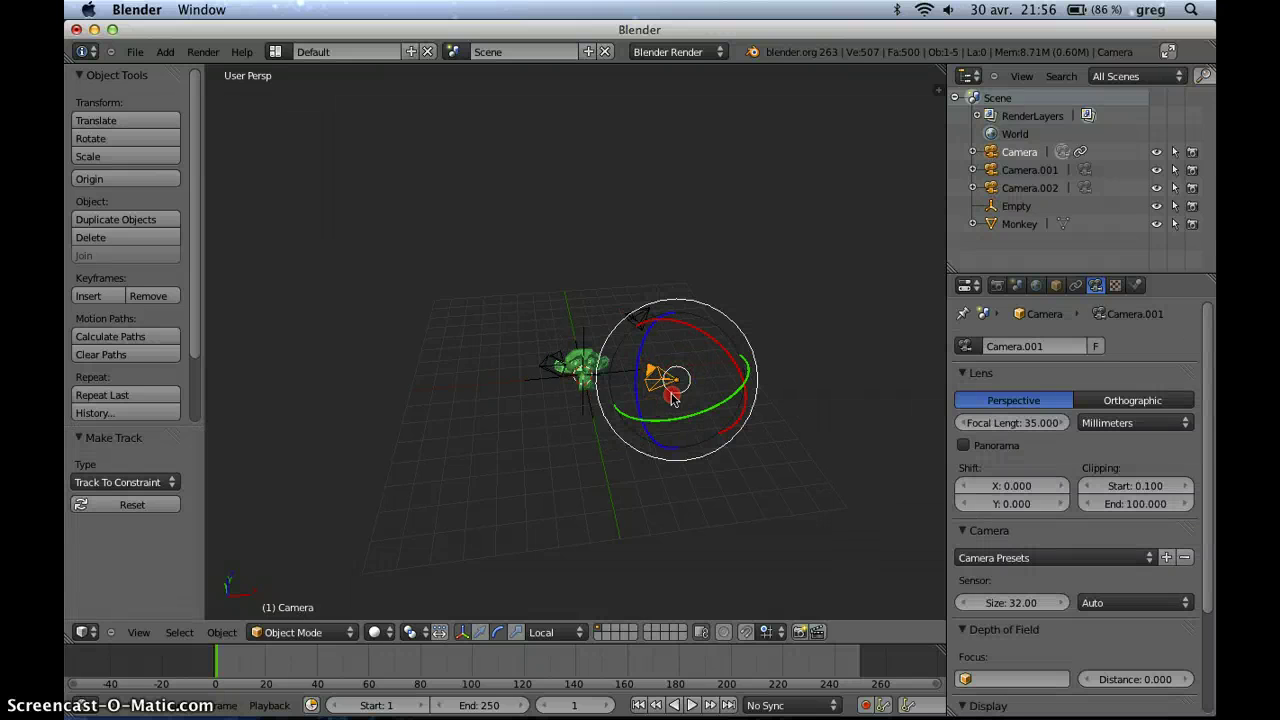
key(KP_0)
shift+middle_drag(668, 405, 662, 391)
scroll(665, 373, down, 8)
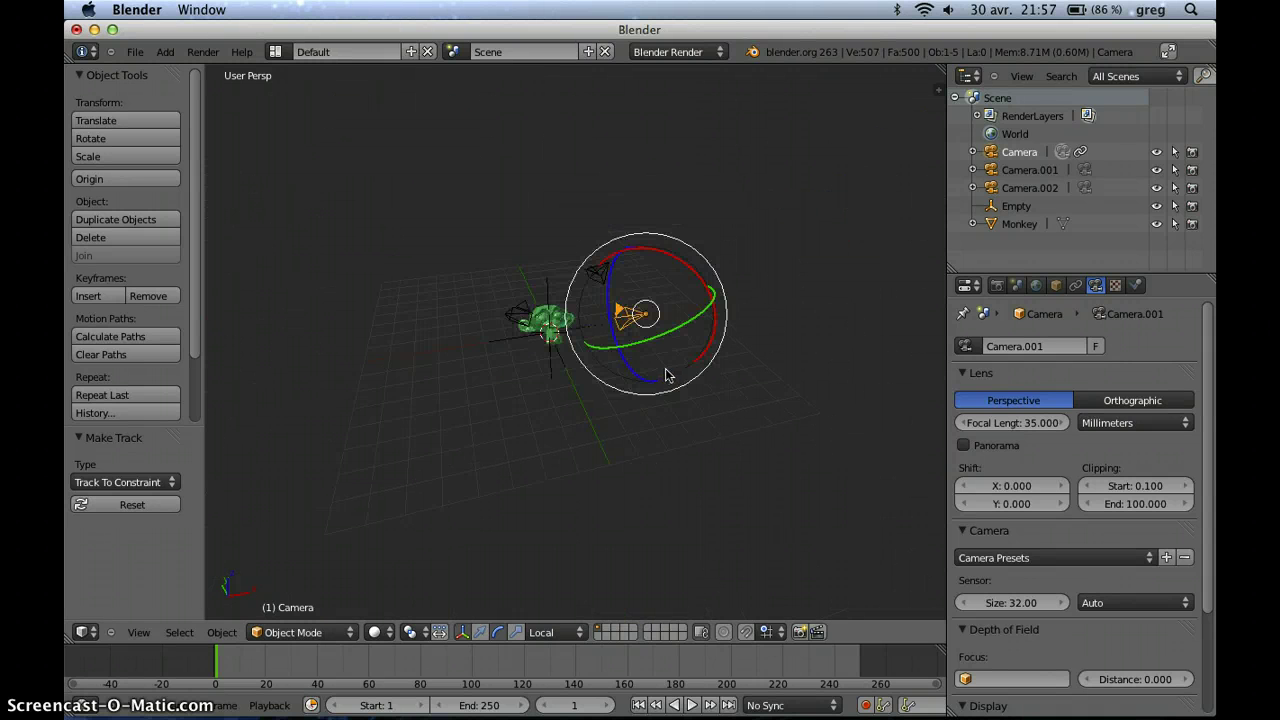
scroll(677, 350, up, 8)
scroll(660, 328, down, 8)
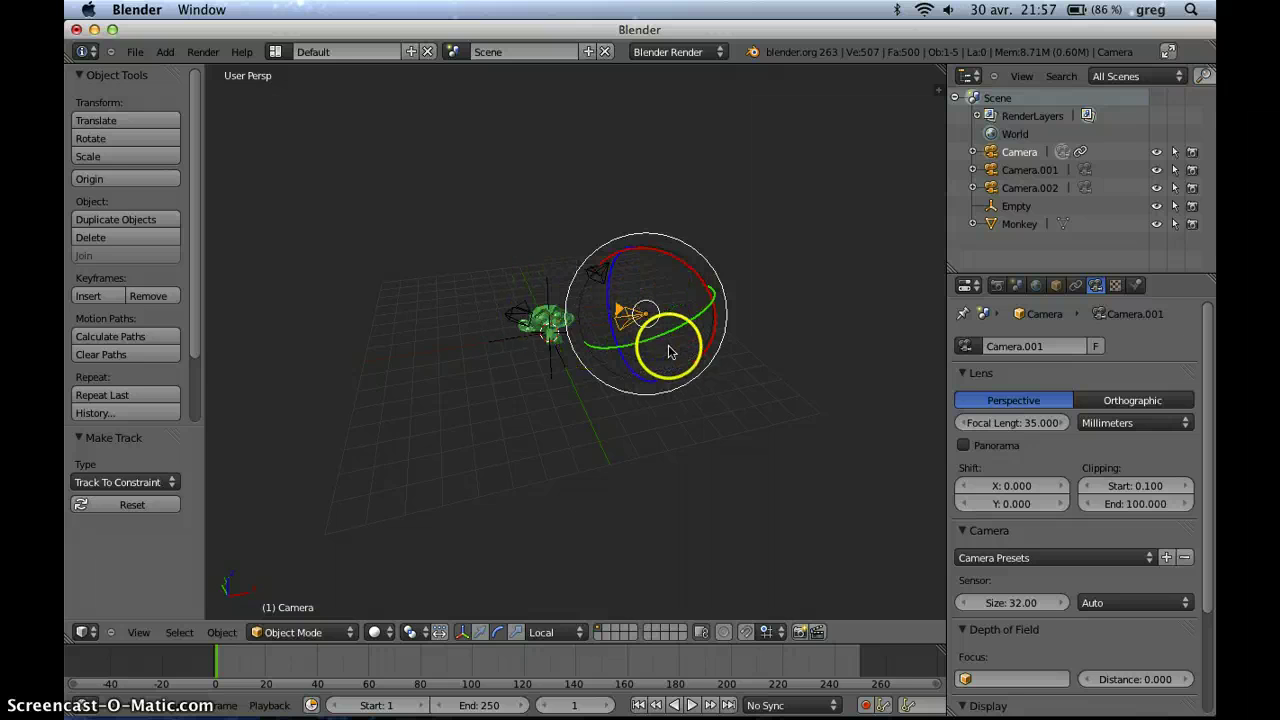
key(g)
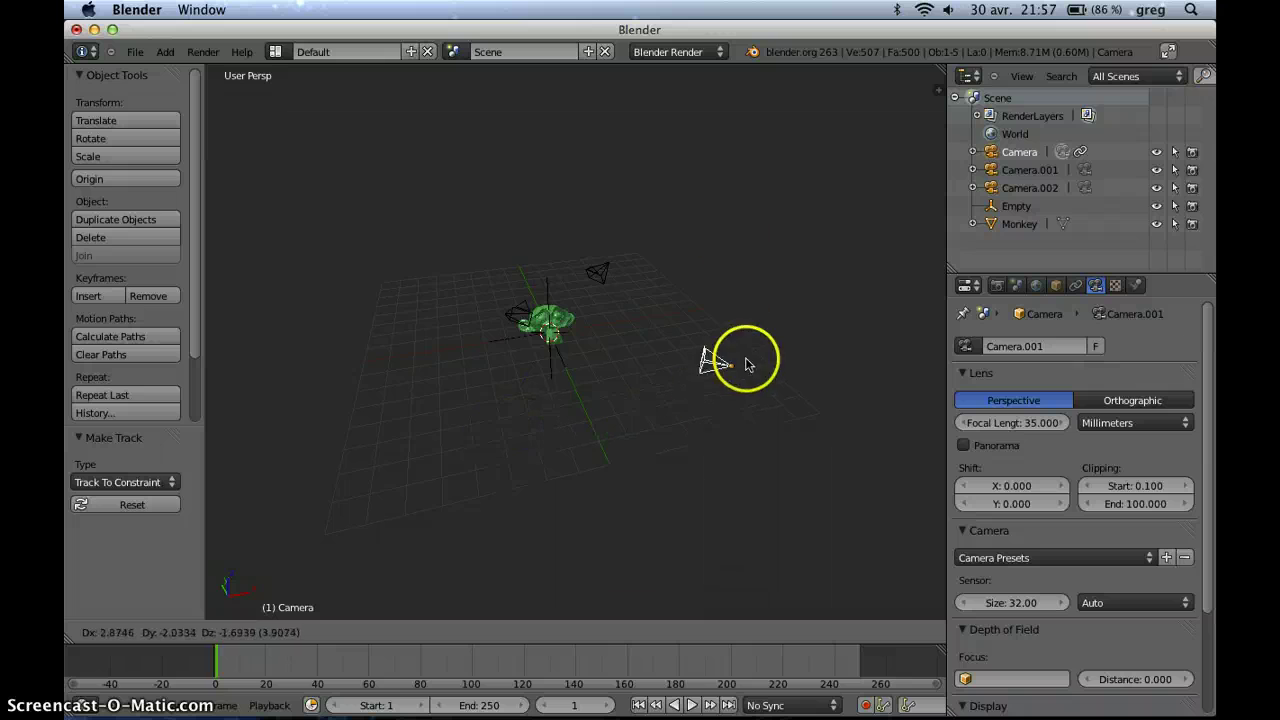
click(683, 305)
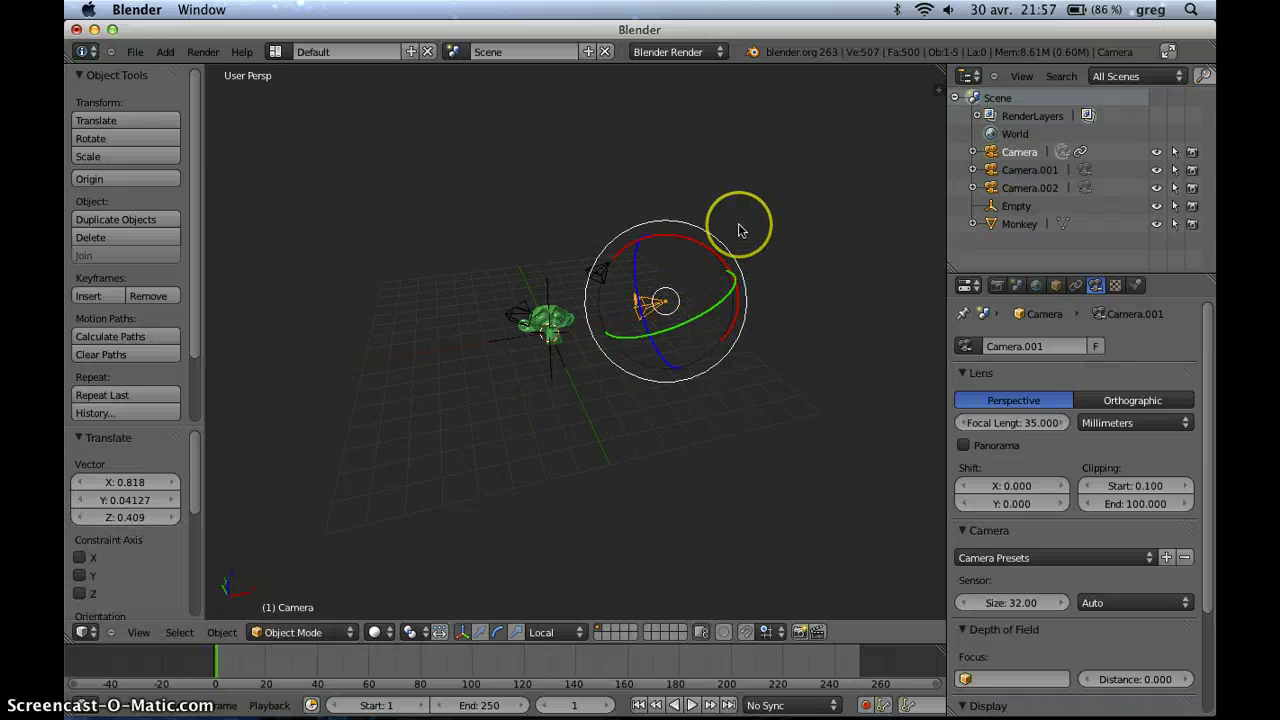
key(KP_0)
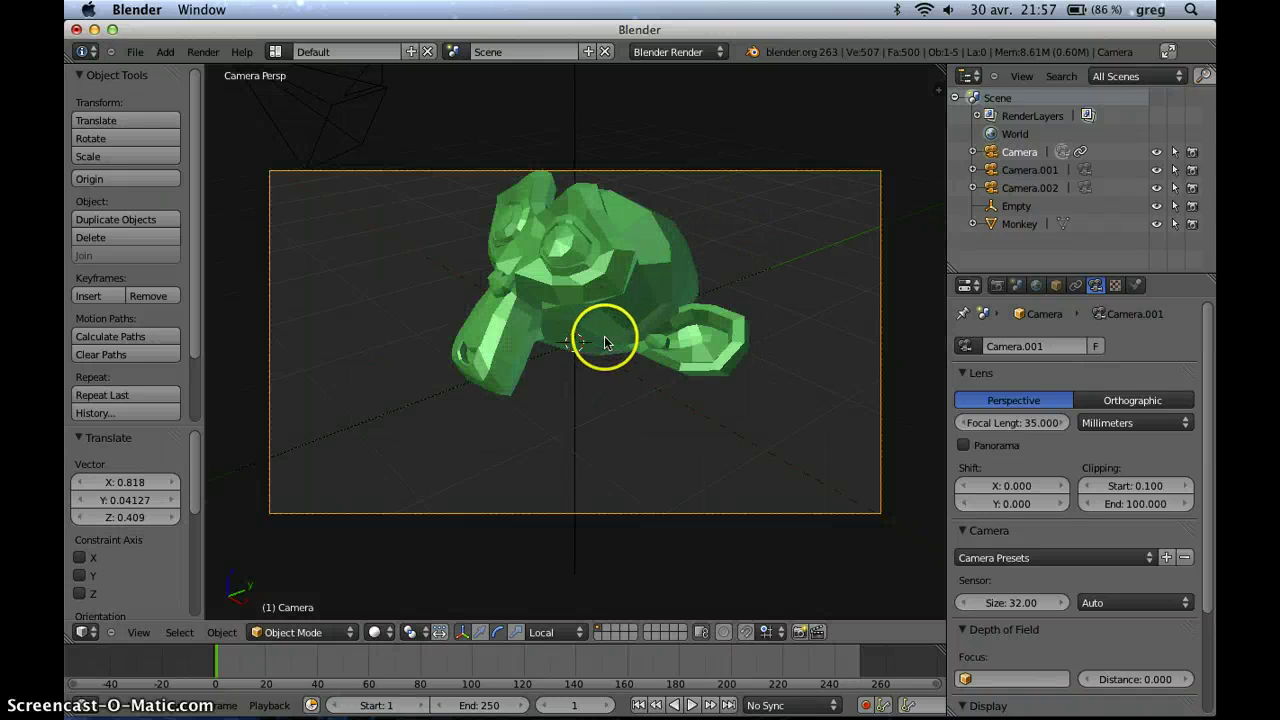
Step: Raise the Empty by about 0.71 along the global Z axis to recentre the camera's shot on the monkey
right_click(578, 408)
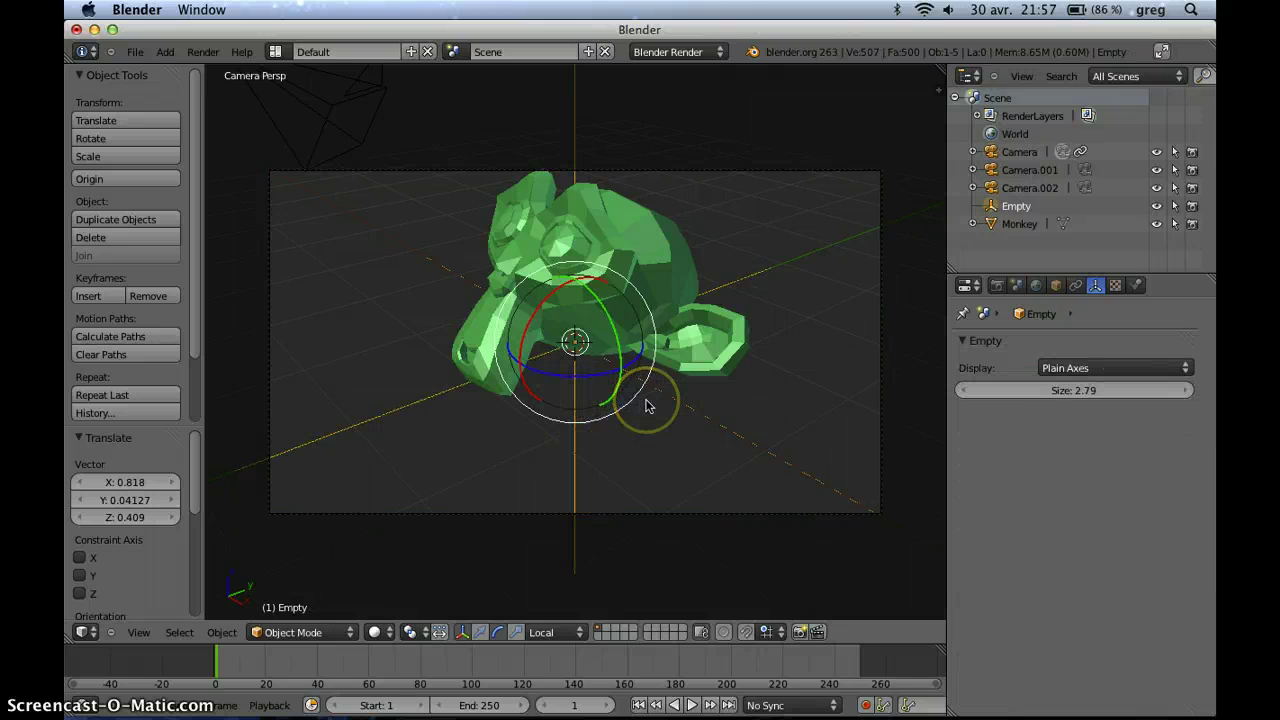
key(g)
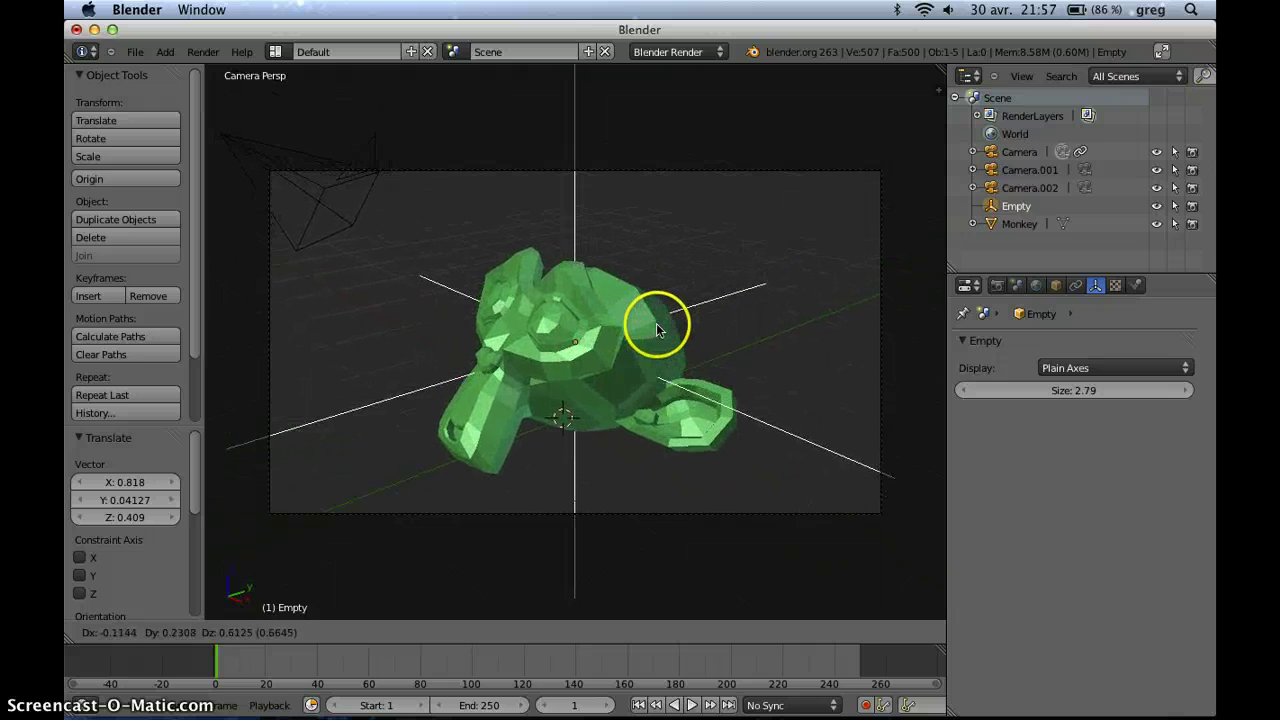
key(z)
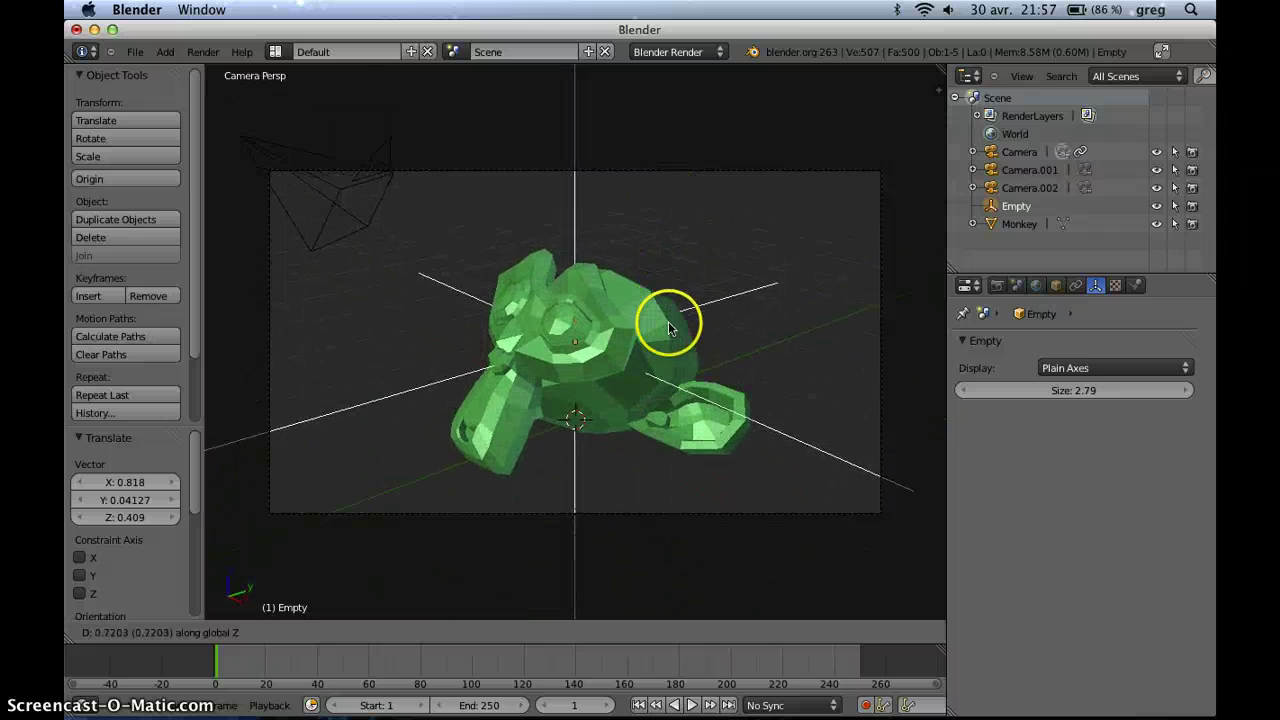
click(668, 322)
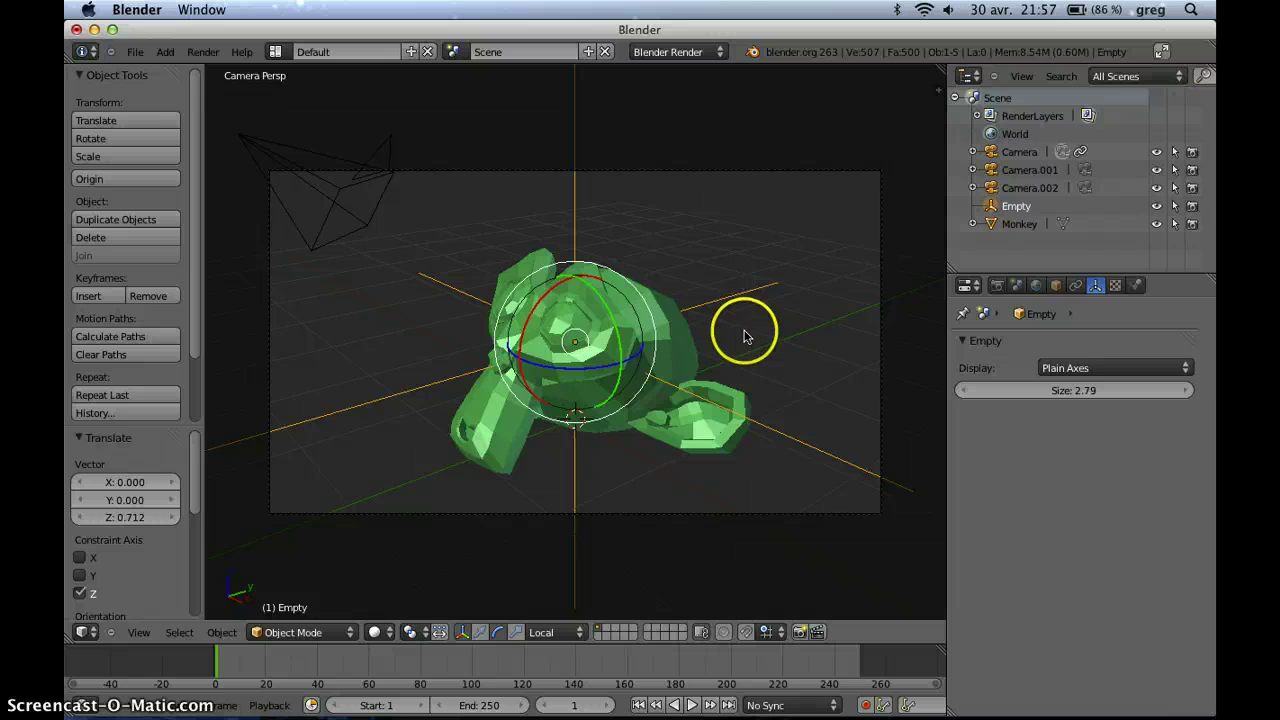
Step: In camera view, move the first camera by about -0.18 in X, -0.33 in Y and -0.30 in Z
right_click(669, 521)
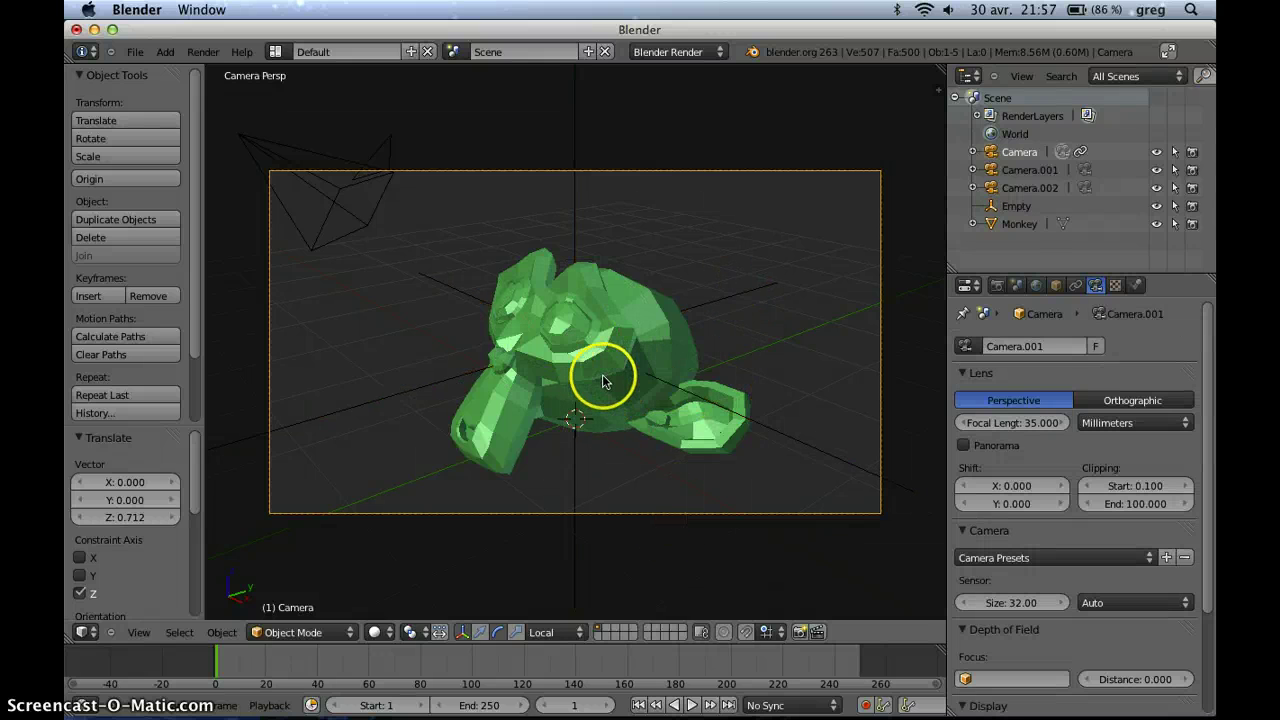
key(g)
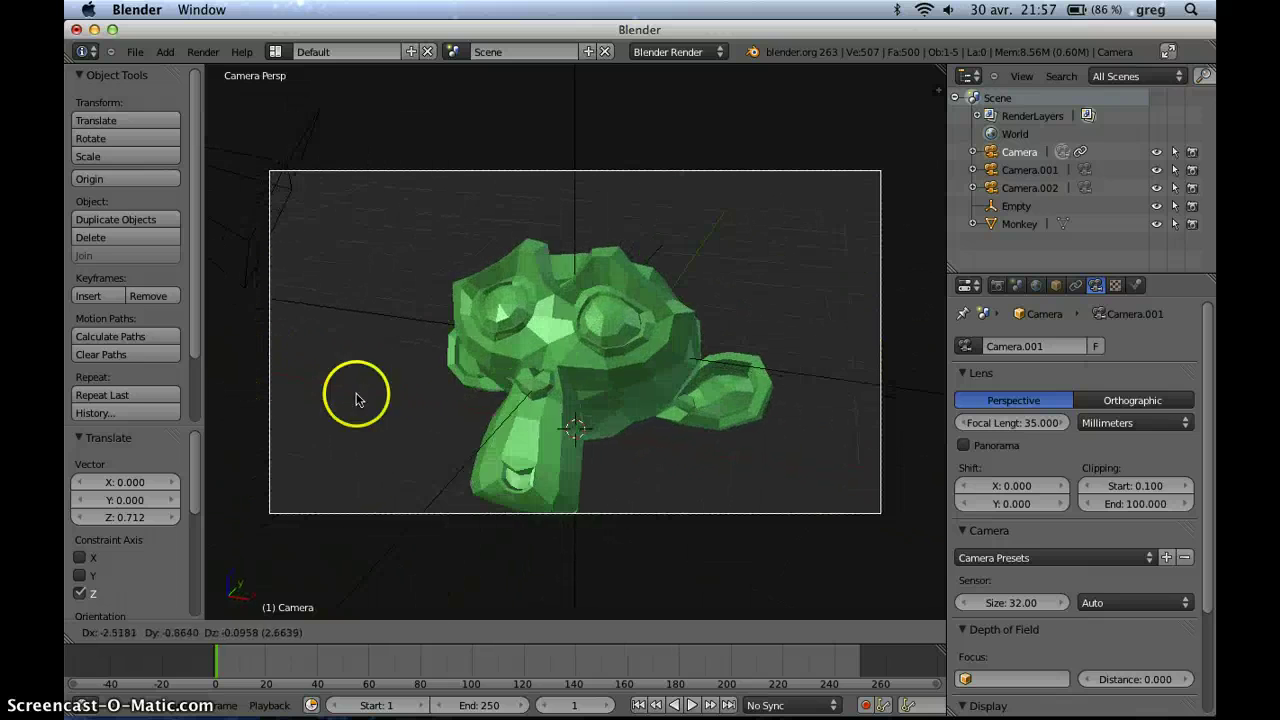
click(677, 323)
Step: Examine from outside the camera view how the tracked camera sits relative to the monkey and the Empty
middle_drag(677, 323, 680, 368)
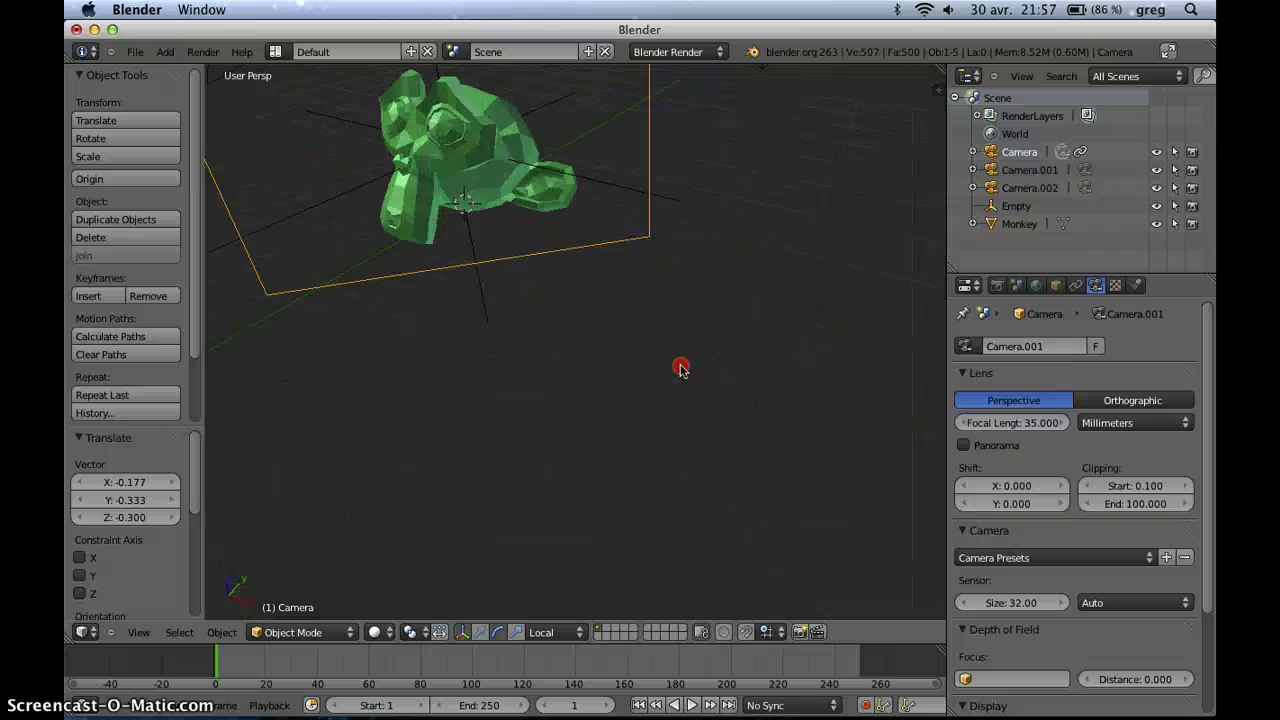
scroll(700, 360, down, 5)
scroll(617, 354, up, 6)
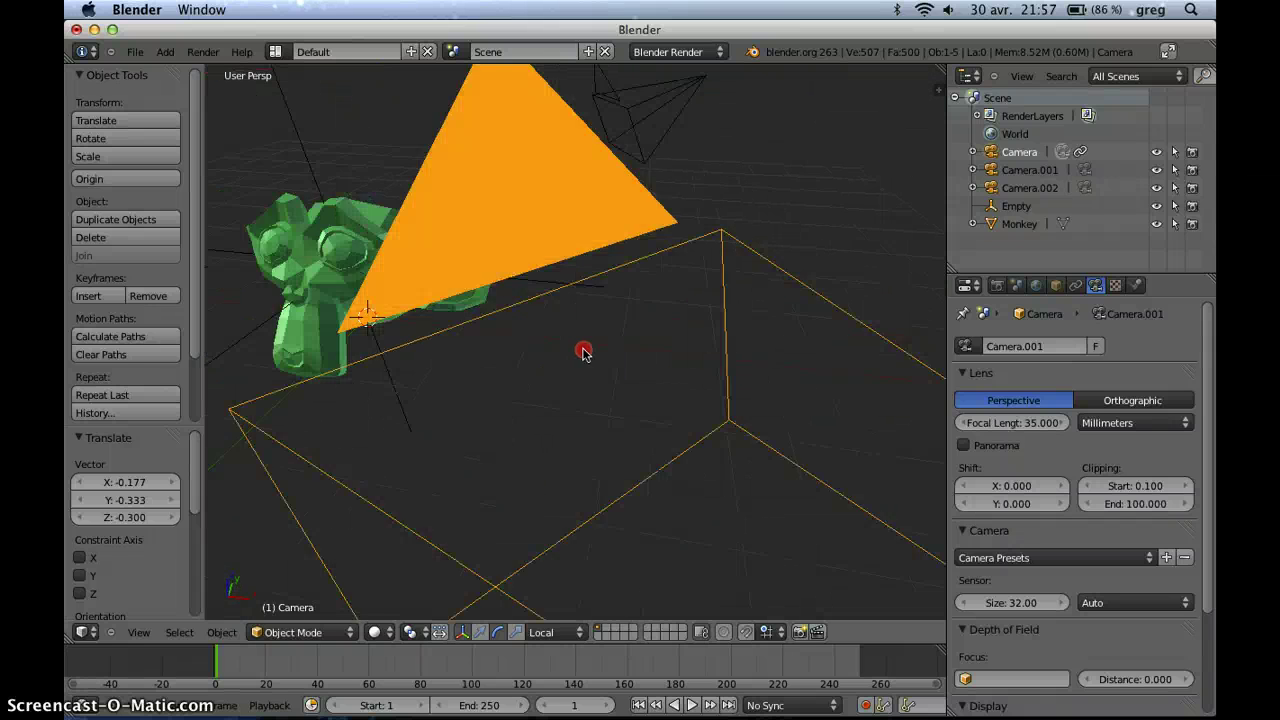
scroll(592, 355, down, 6)
middle_drag(665, 362, 697, 361)
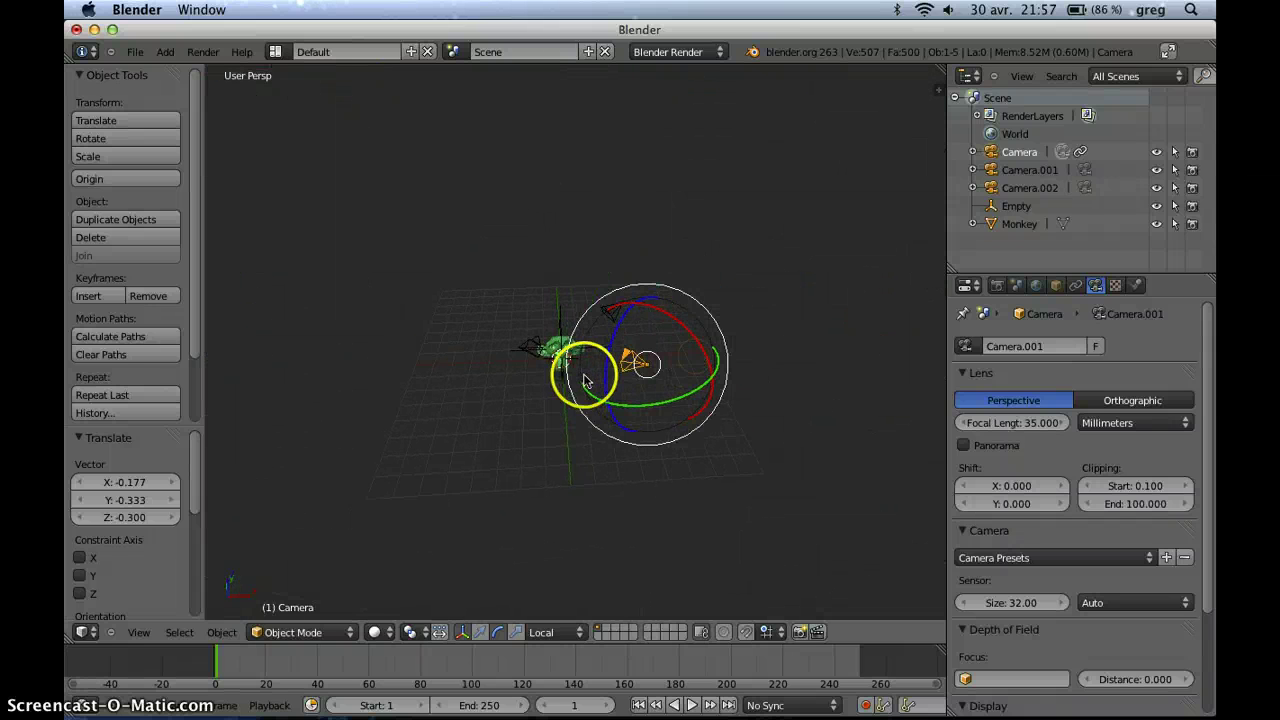
scroll(586, 375, up, 6)
scroll(586, 368, down, 6)
scroll(632, 366, up, 6)
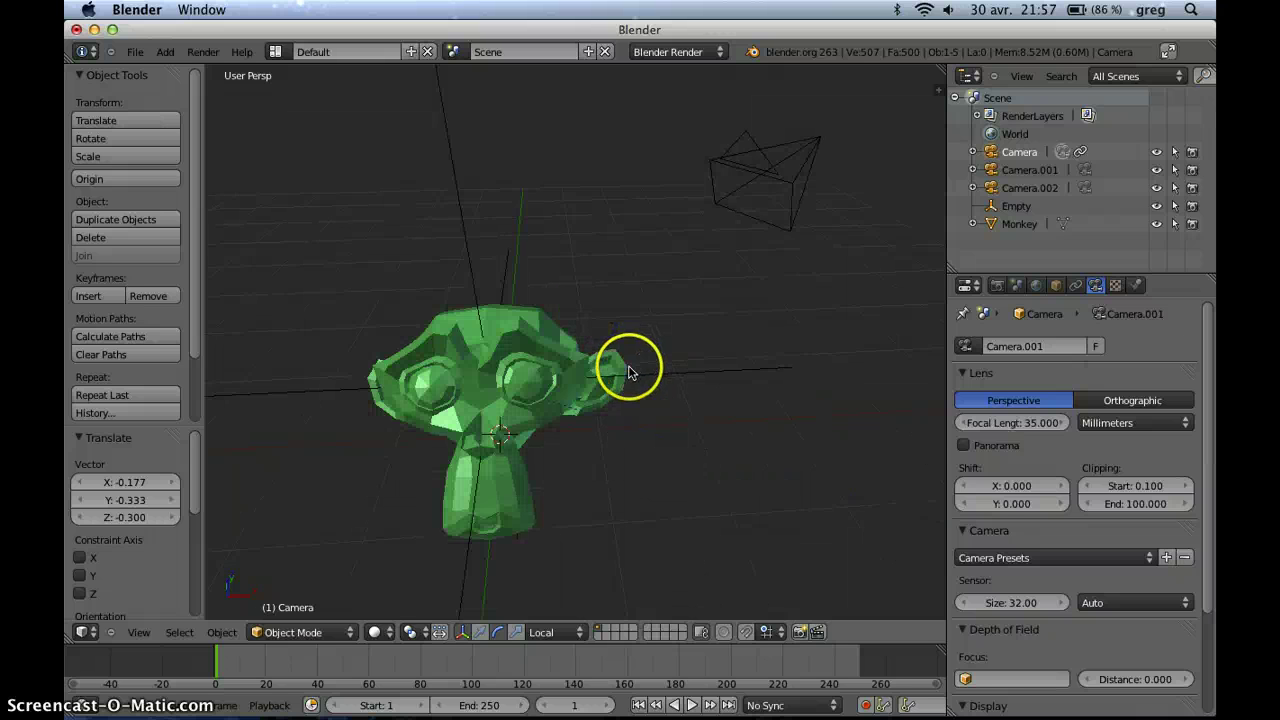
scroll(628, 370, down, 7)
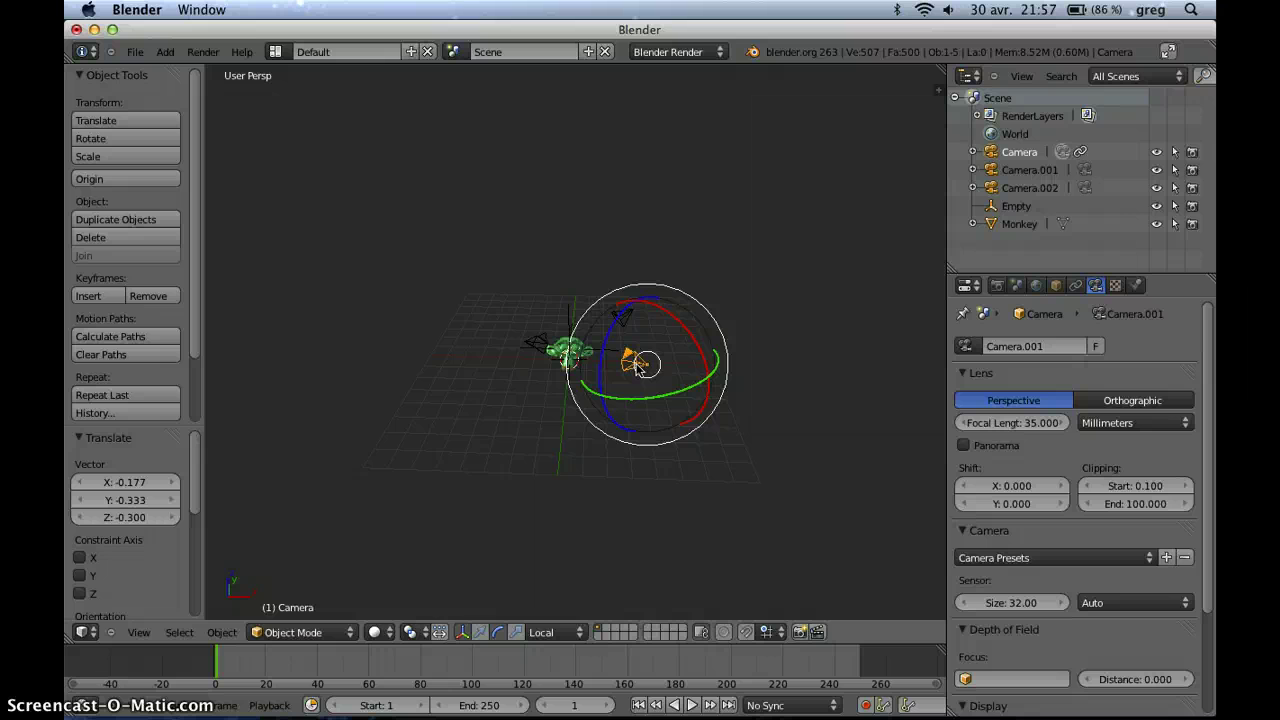
drag(567, 496, 604, 406)
scroll(633, 404, up, 6)
scroll(630, 402, down, 6)
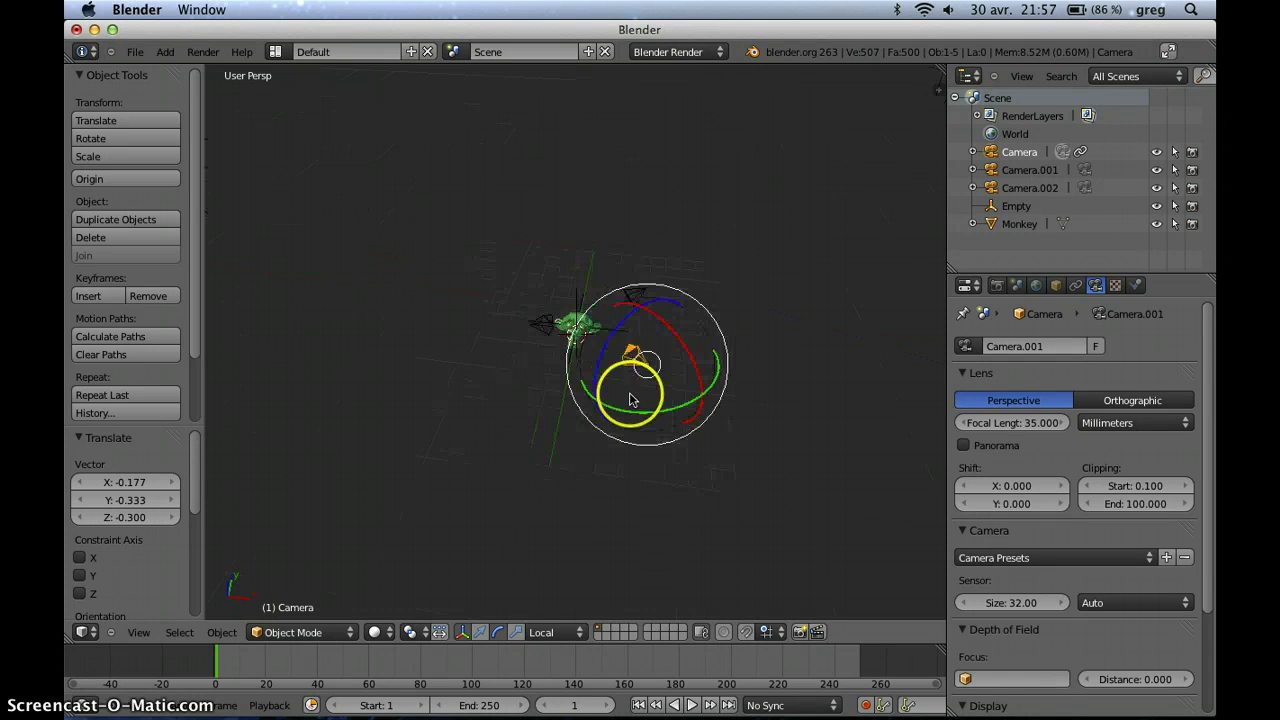
Step: Show the scene in an orthographic top view and maximise the 3D view with the tool shelf hidden
middle_drag(629, 397, 584, 246)
key(KP_7)
shift+middle_drag(547, 275, 624, 390)
scroll(622, 310, up, 3)
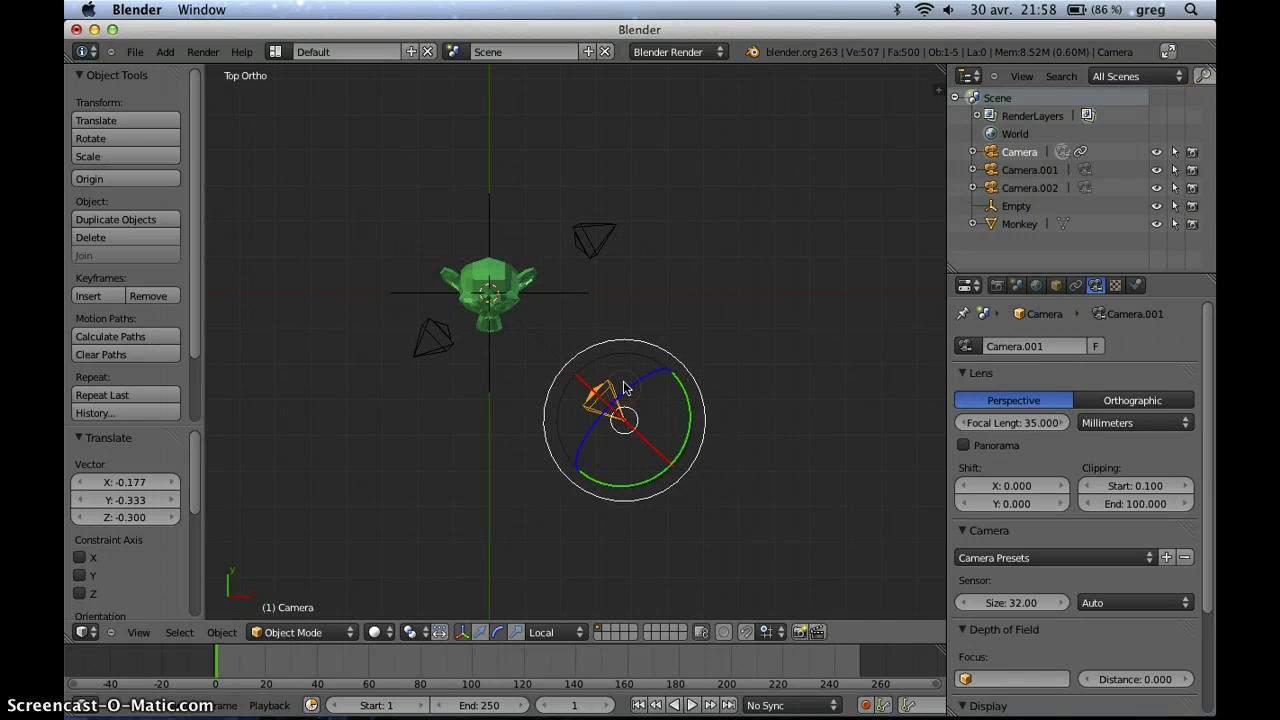
click(627, 345)
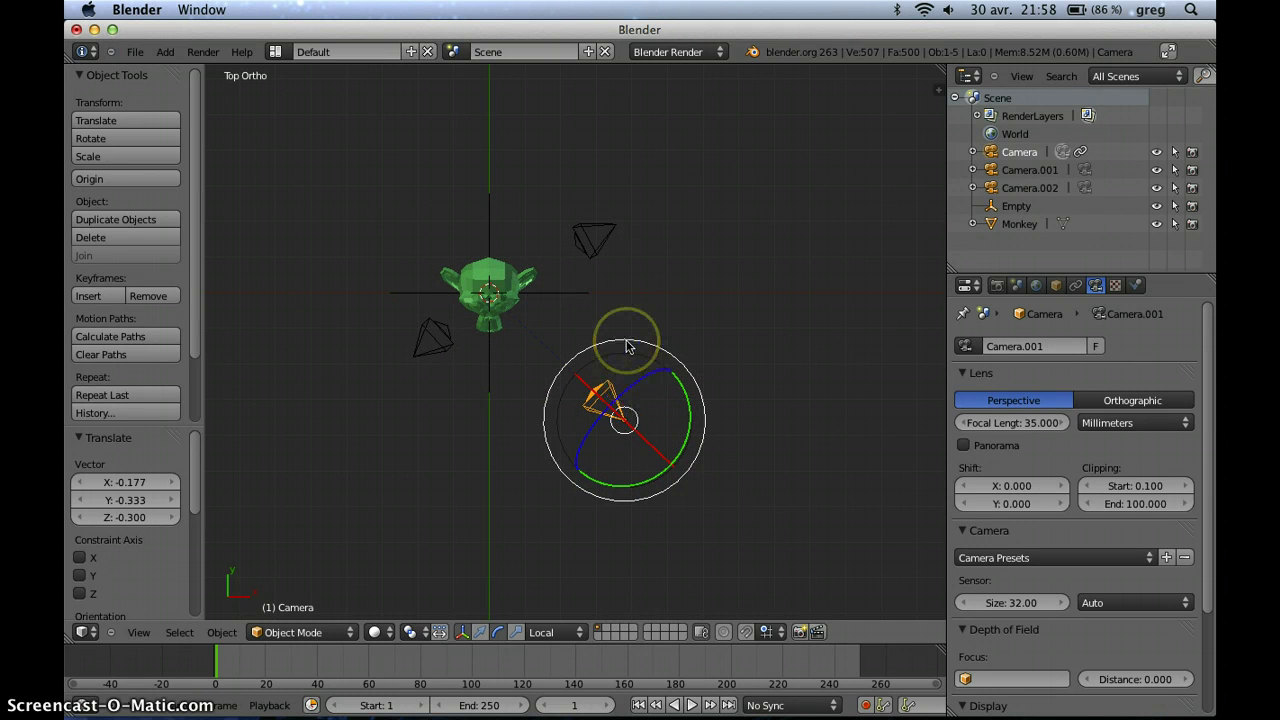
key(shift+space)
key(t)
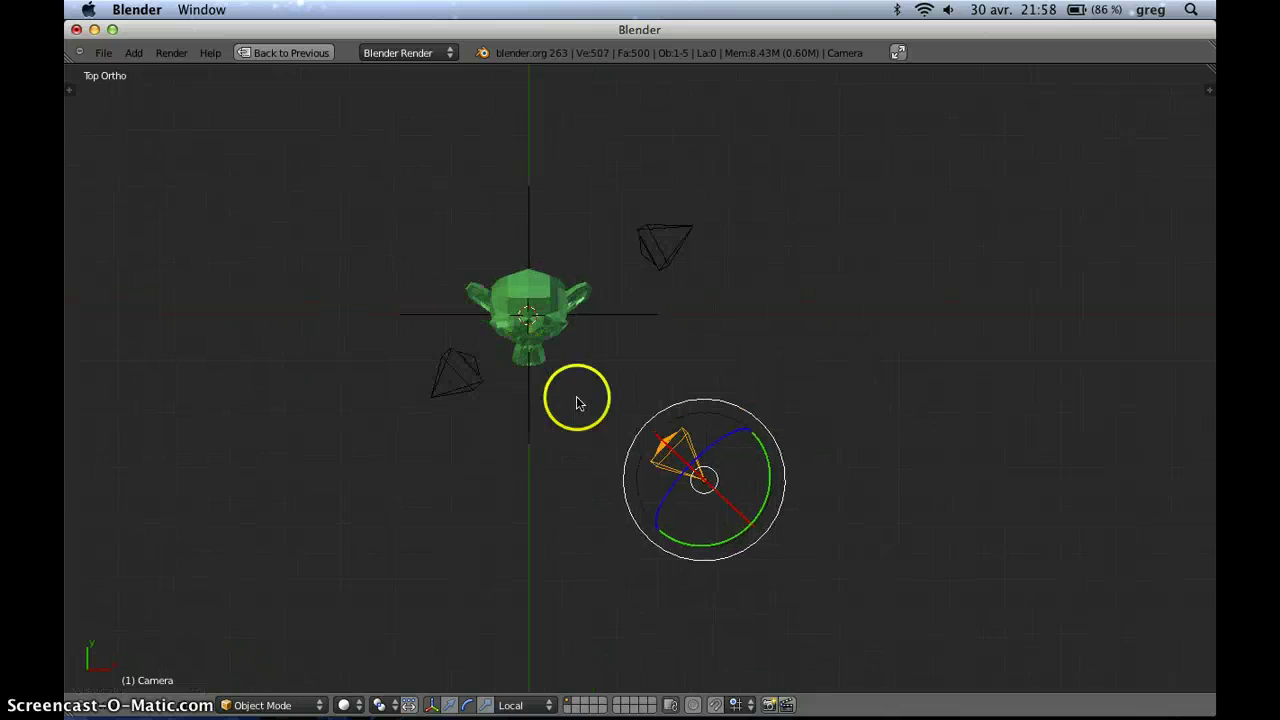
Step: Add a Bezier curve and position it, turned roughly along the Y axis, just beyond the first camera
scroll(577, 403, down, 1)
key(shift+a)
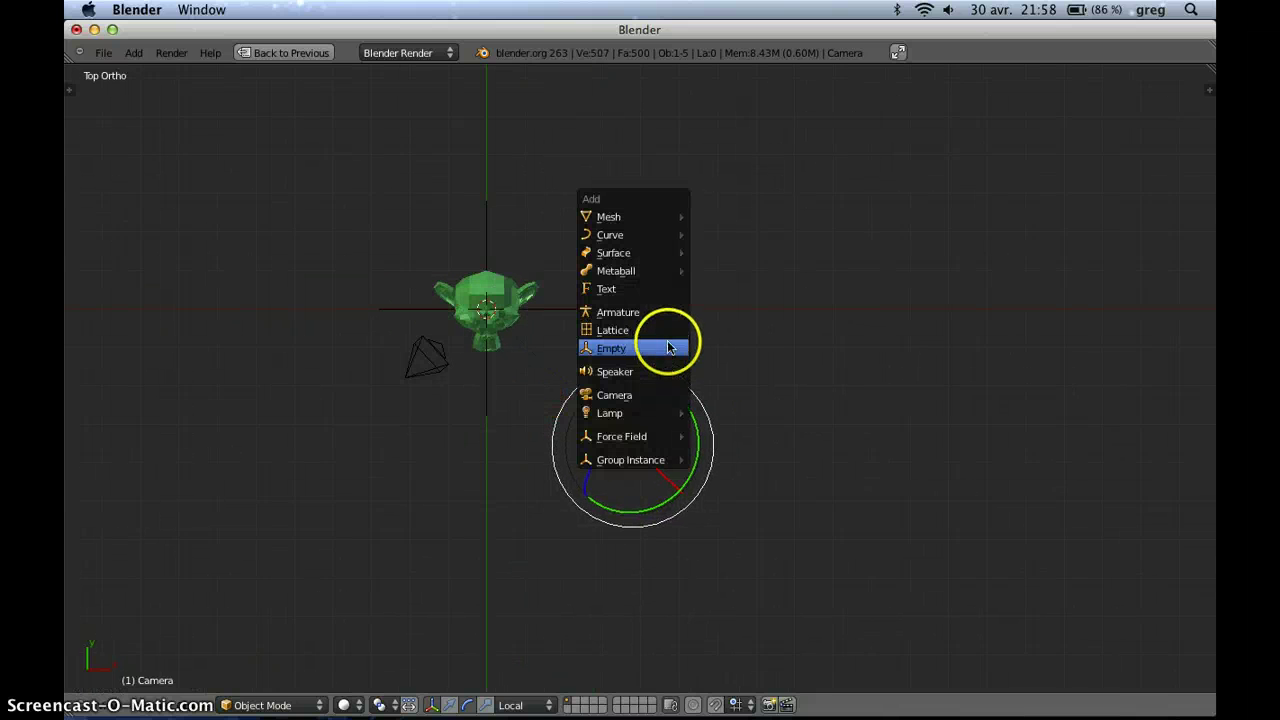
mouse_move(643, 234)
click(750, 238)
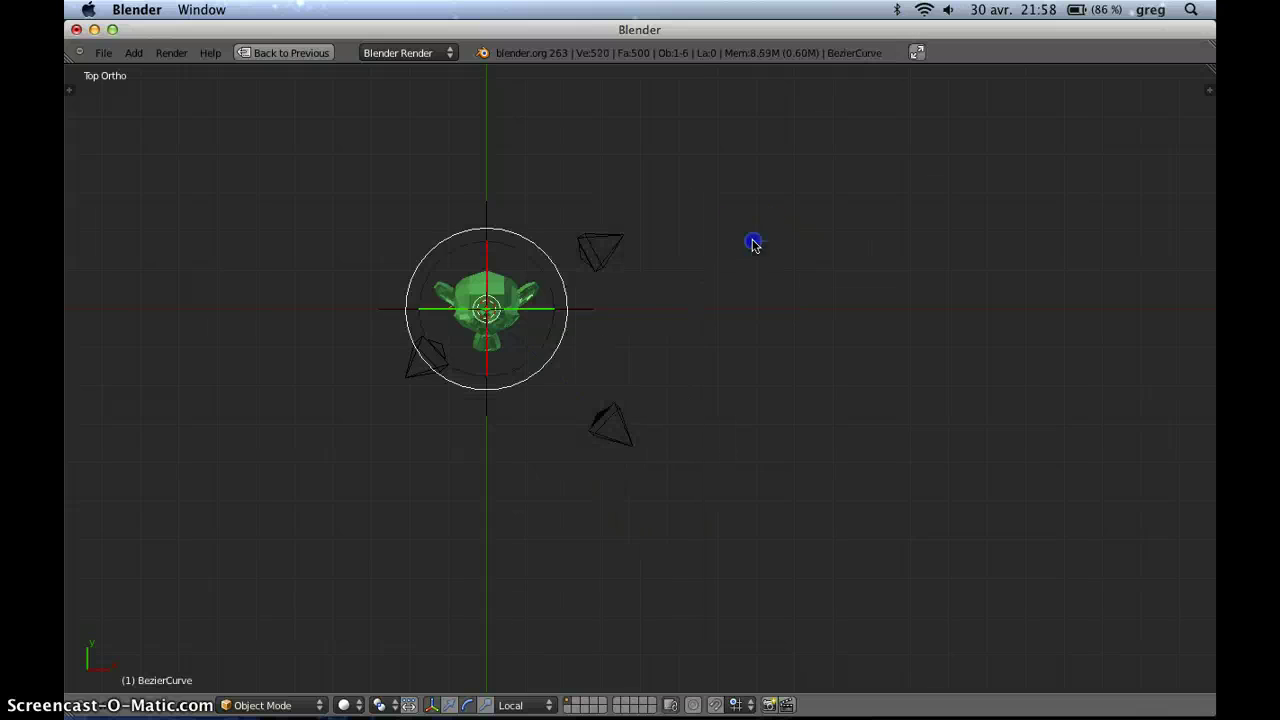
key(g)
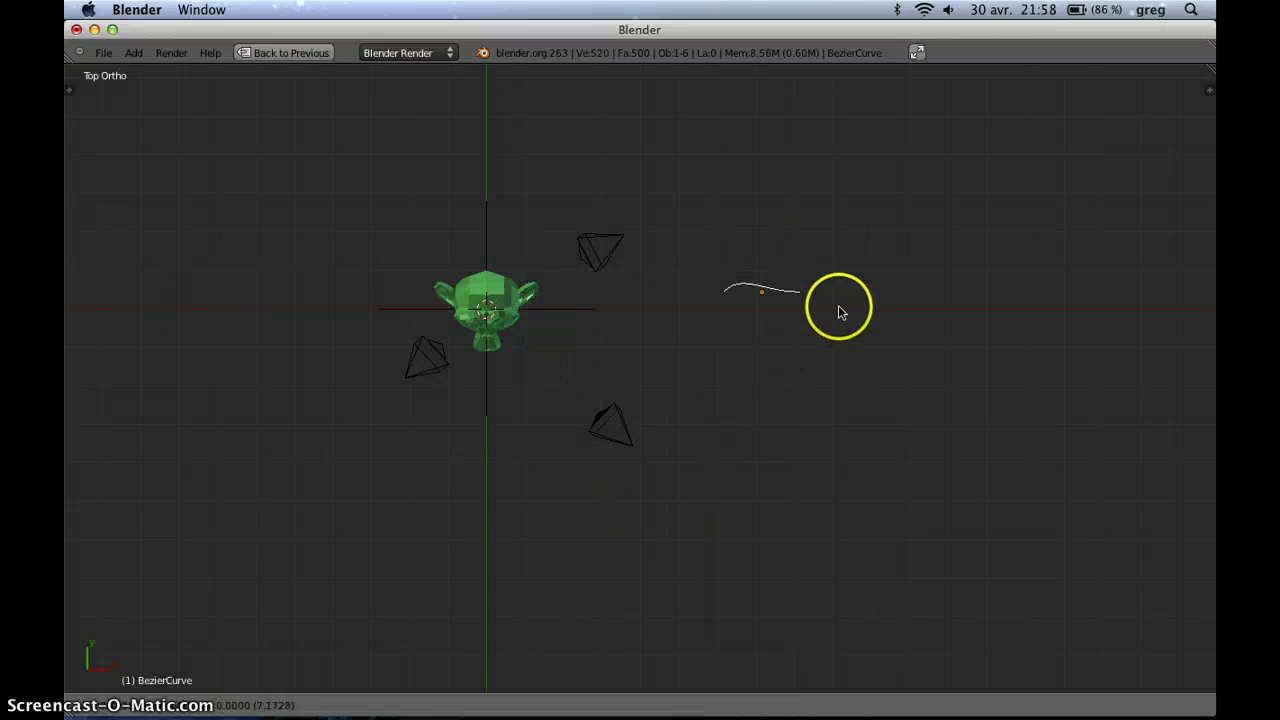
click(838, 305)
key(r)
click(706, 462)
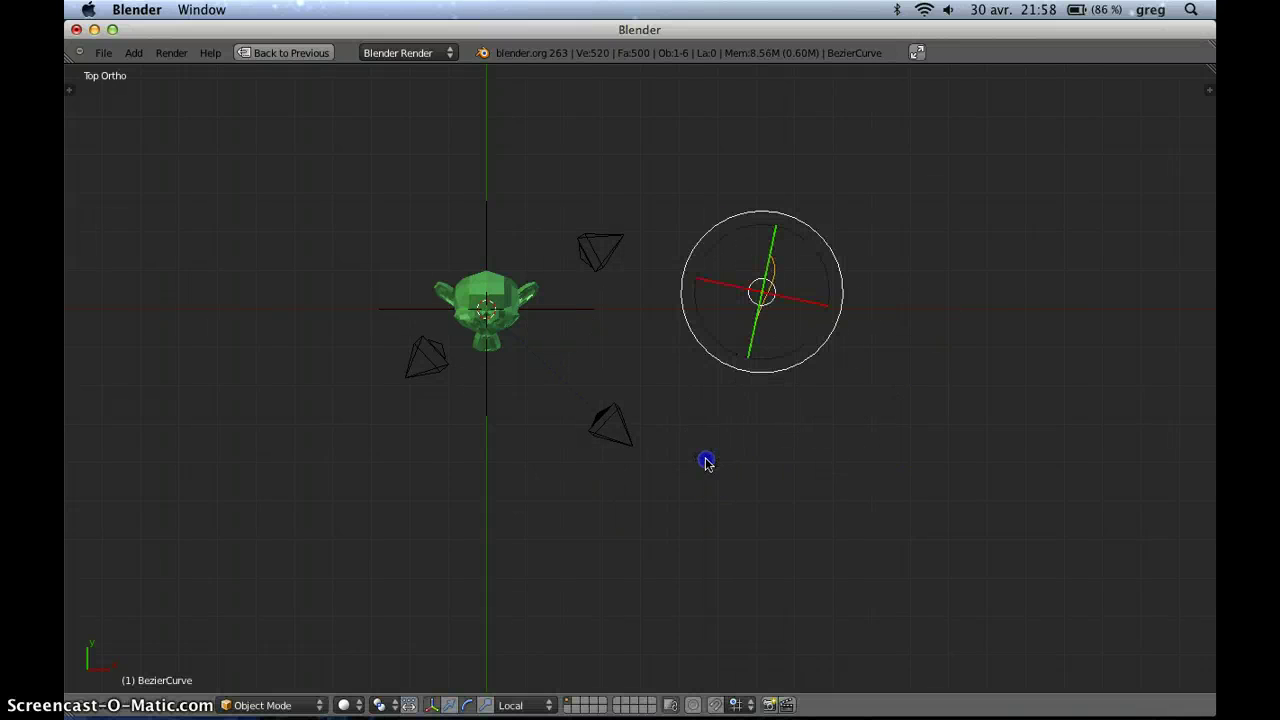
key(g)
click(702, 568)
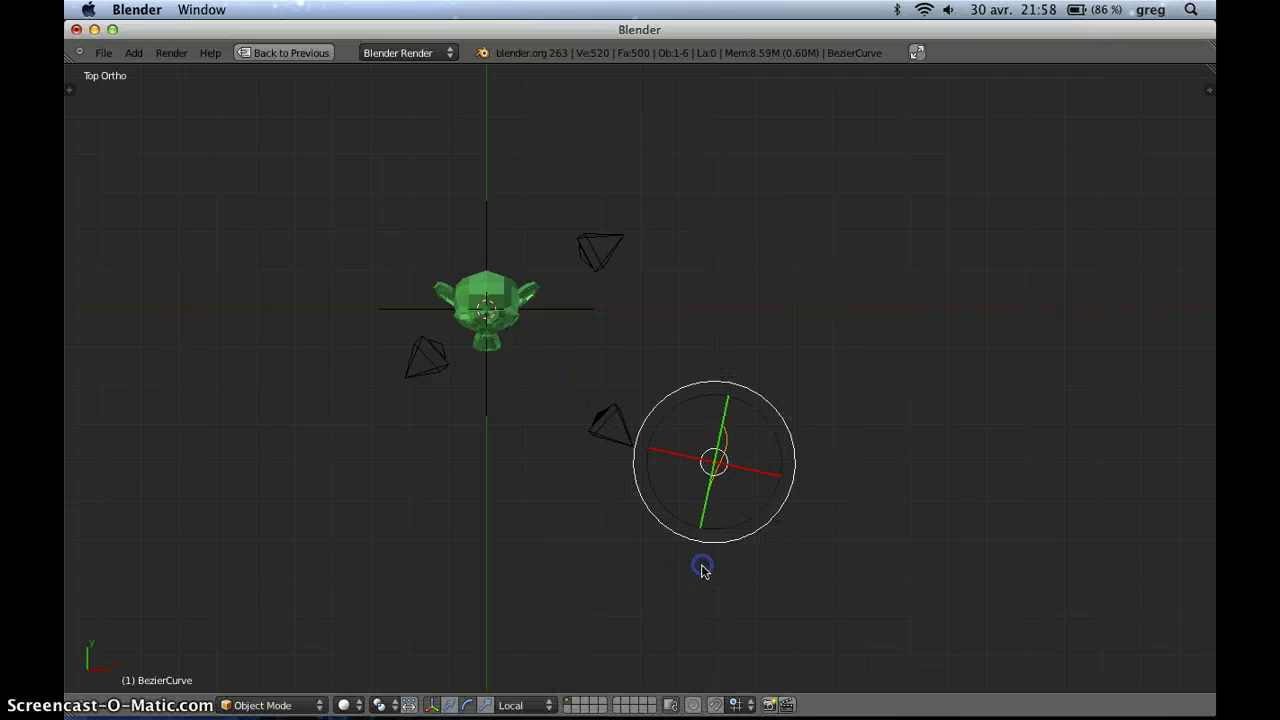
Step: Enter Edit Mode on the Bezier curve and move its control point nearest the X axis outward, away from the monkey
key(Tab)
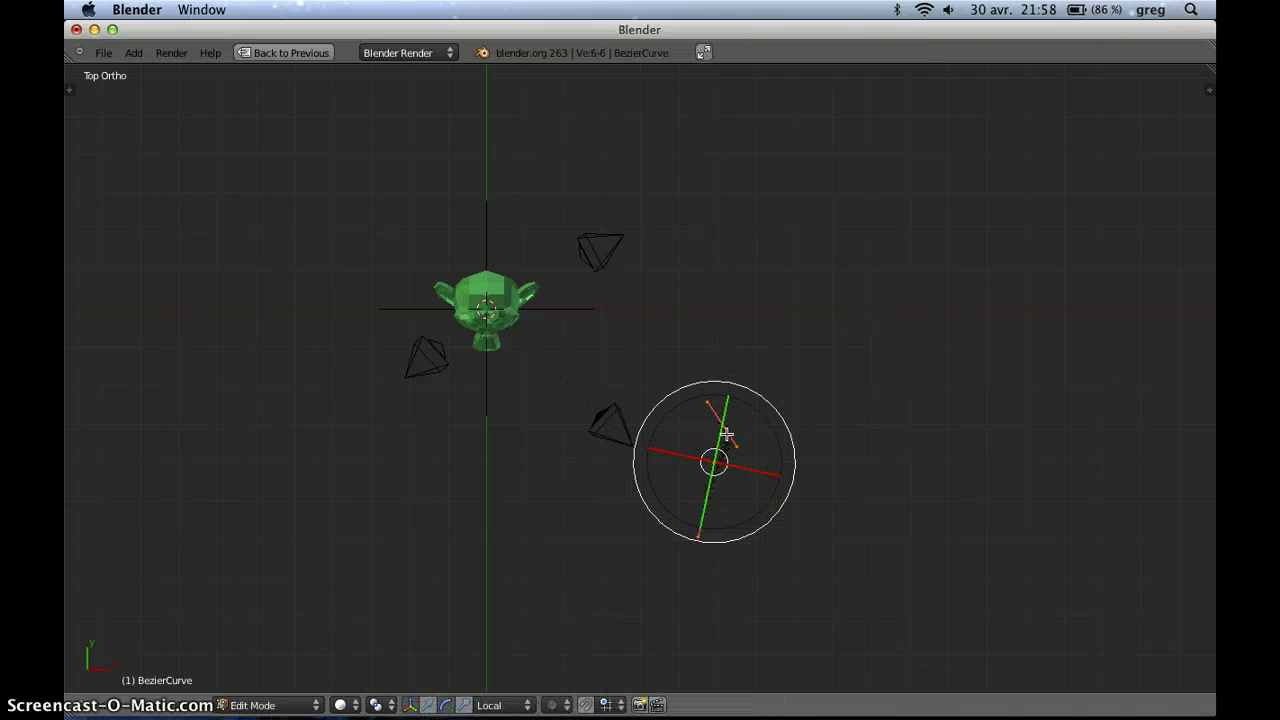
key(shift+s)
click(772, 428)
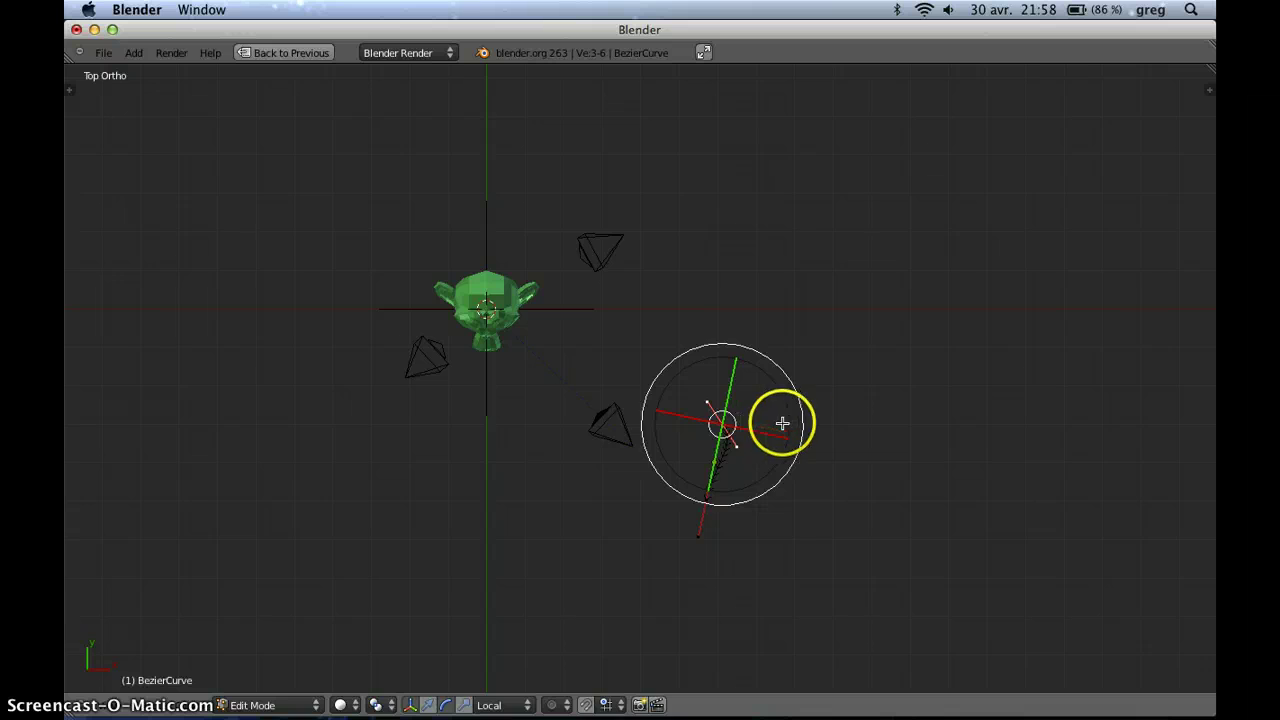
key(g)
click(822, 417)
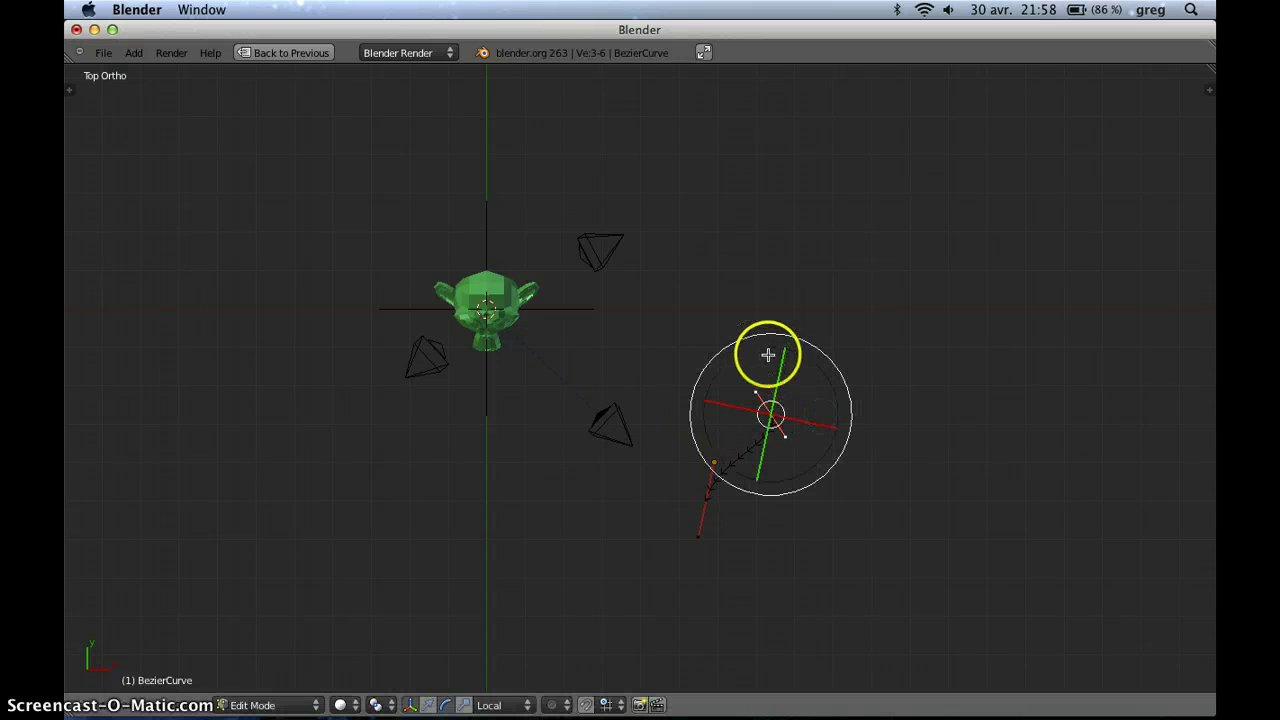
Step: Extend the curve with four more control points that arc around the side and back of the monkey
ctrl+click(788, 316)
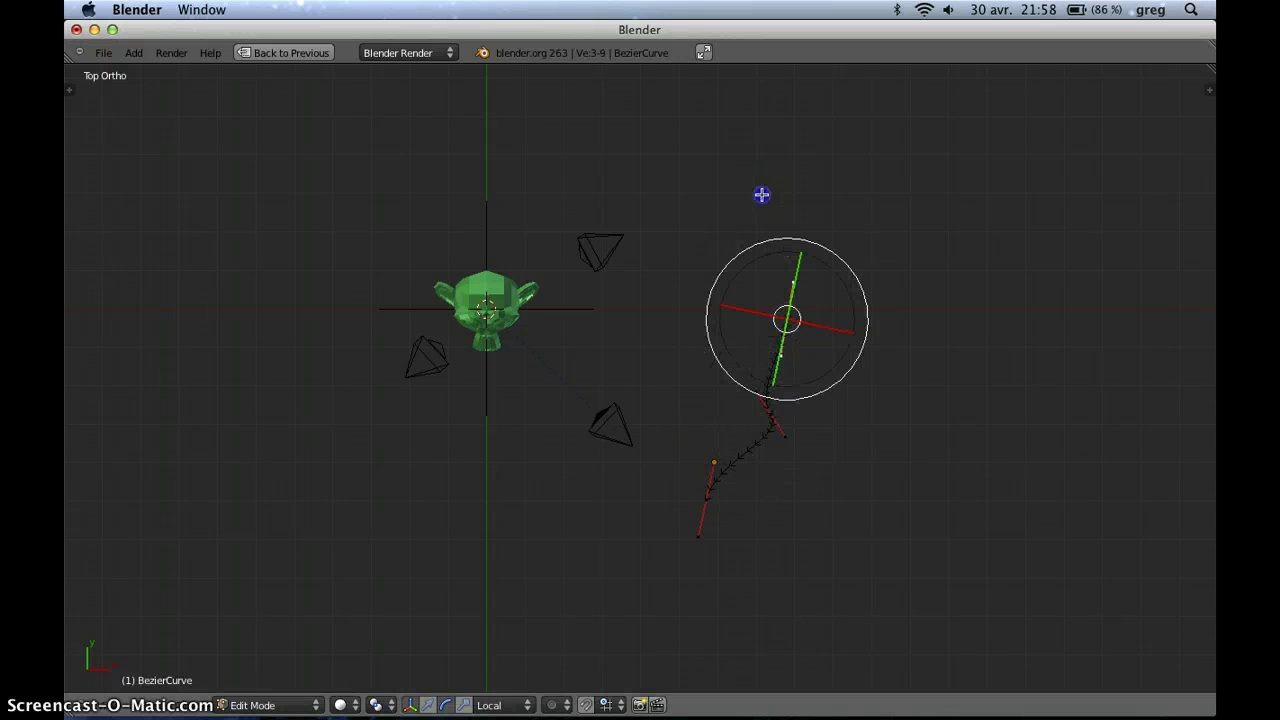
ctrl+click(761, 194)
ctrl+click(646, 112)
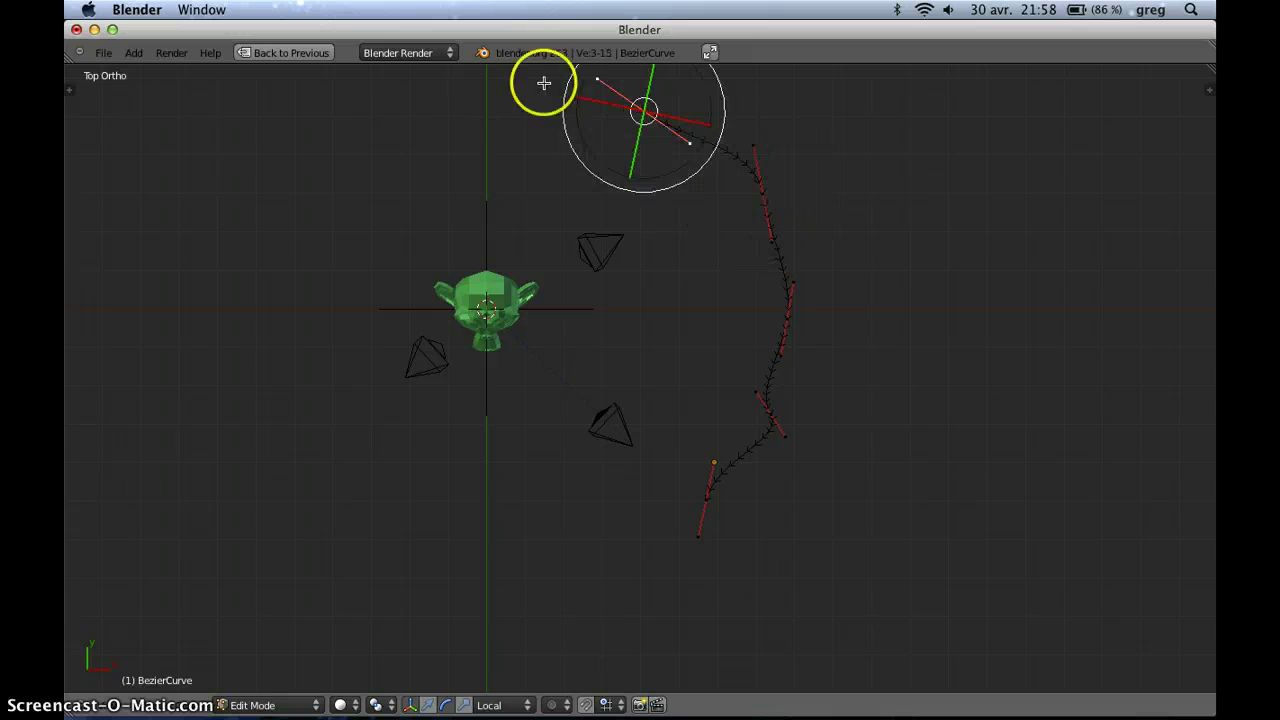
ctrl+click(423, 77)
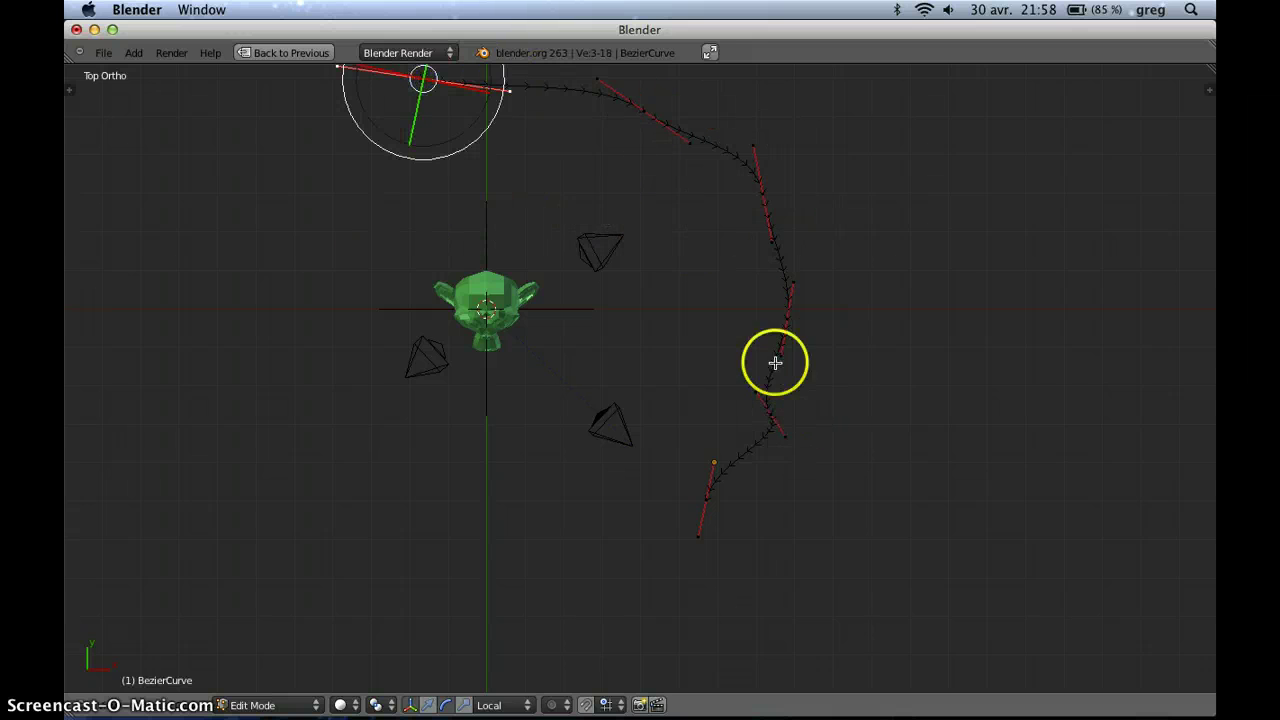
Step: Move the curve's control points beside and in front of the monkey outward to widen the arc
right_click(786, 330)
right_drag(783, 350, 800, 338)
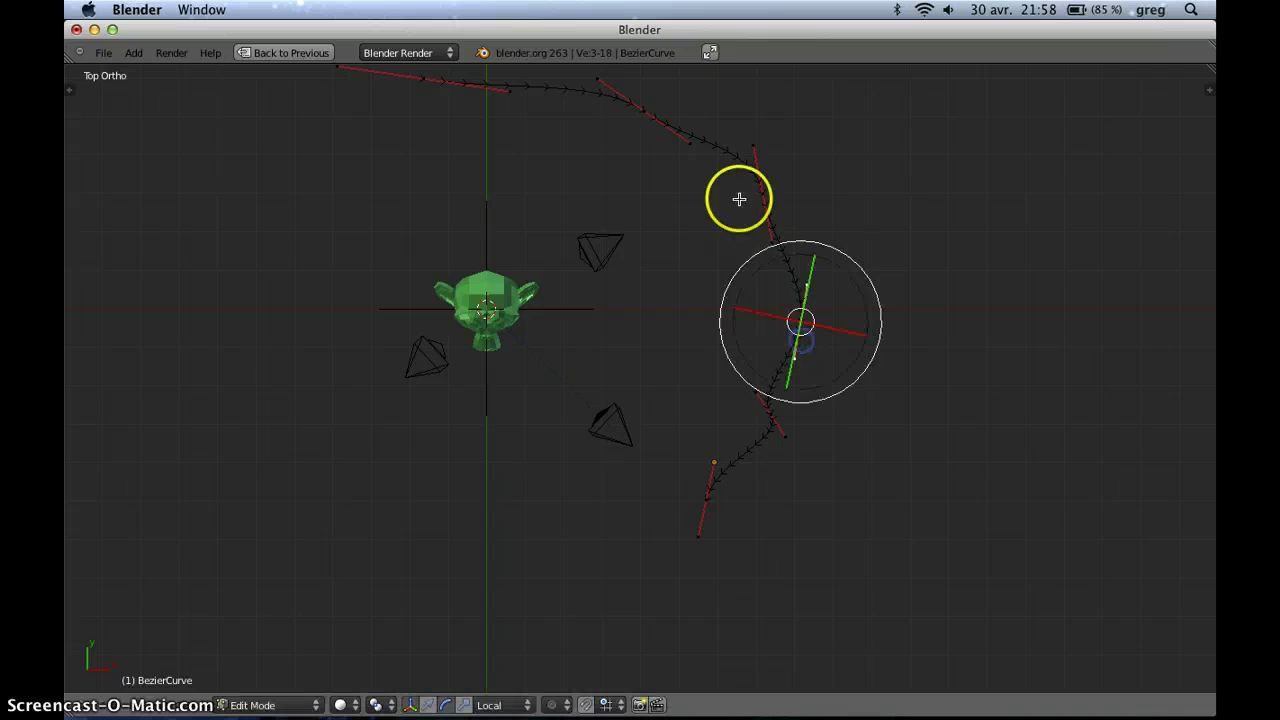
right_drag(757, 191, 801, 188)
right_drag(771, 409, 786, 433)
right_drag(706, 503, 651, 553)
right_drag(799, 436, 782, 470)
right_drag(807, 317, 814, 321)
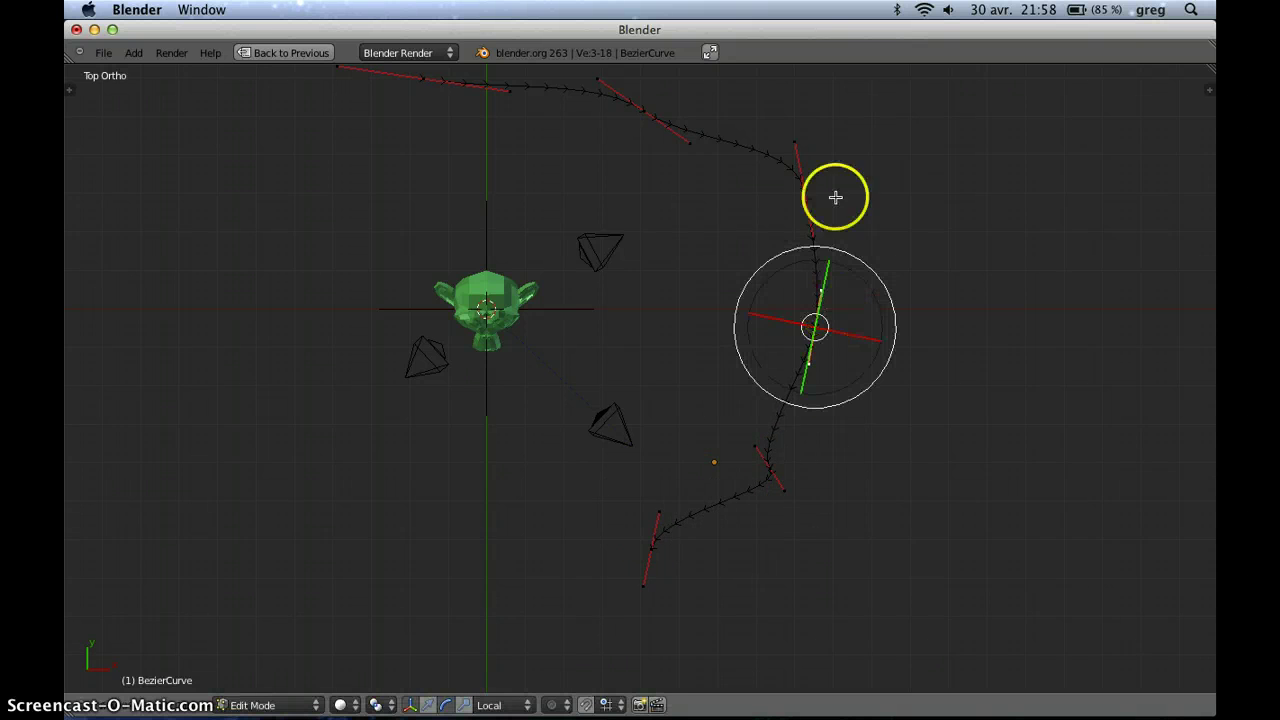
right_drag(809, 180, 816, 178)
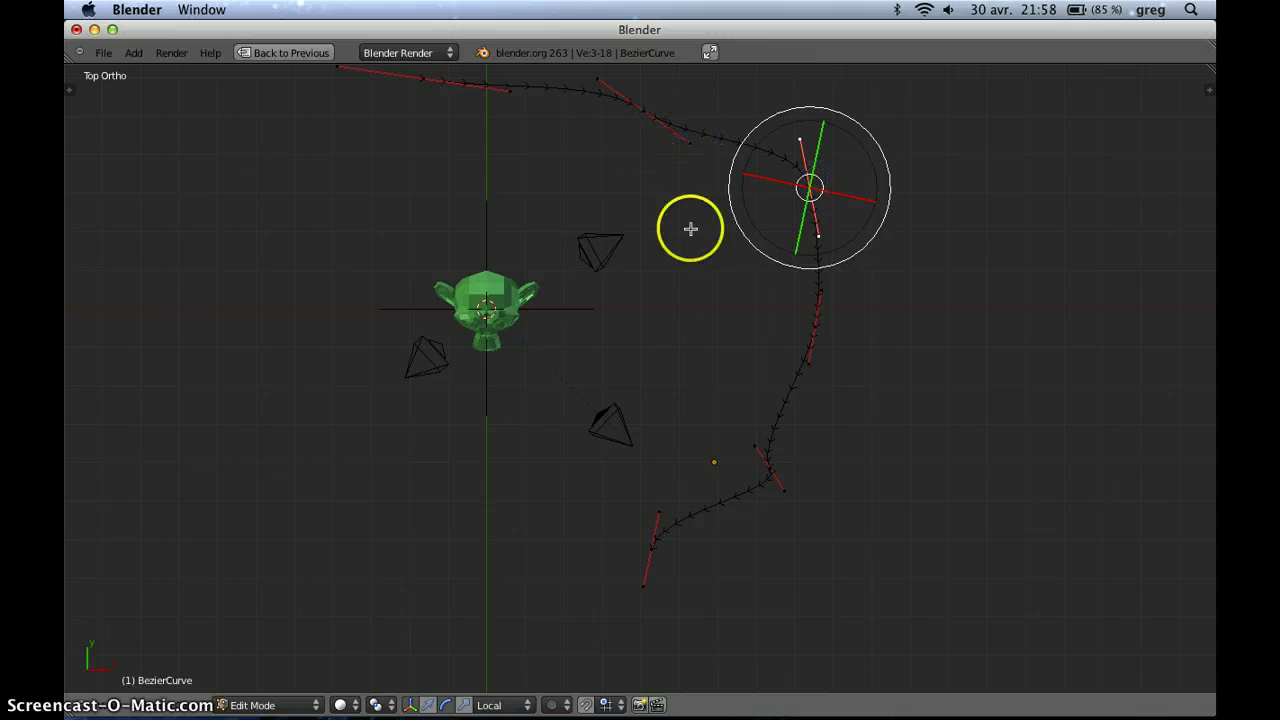
Step: Set the handle type of all the curve's control points to Automatic
key(a)
key(a)
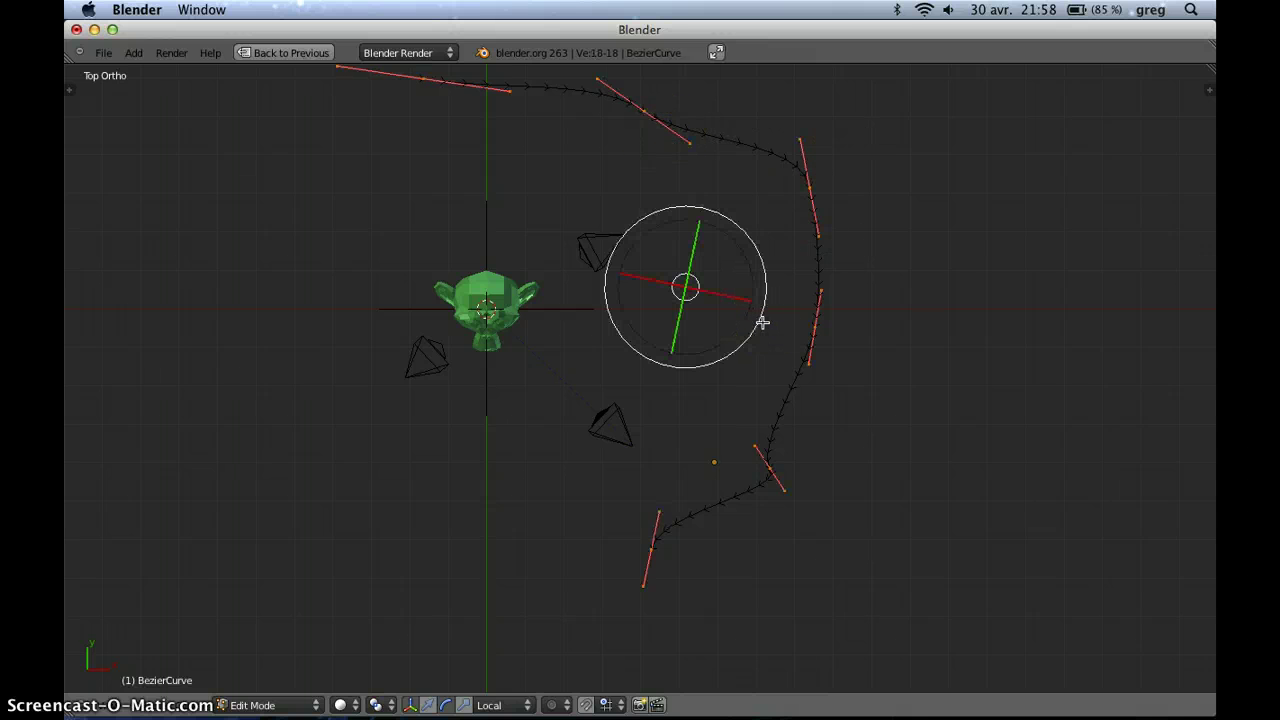
key(v)
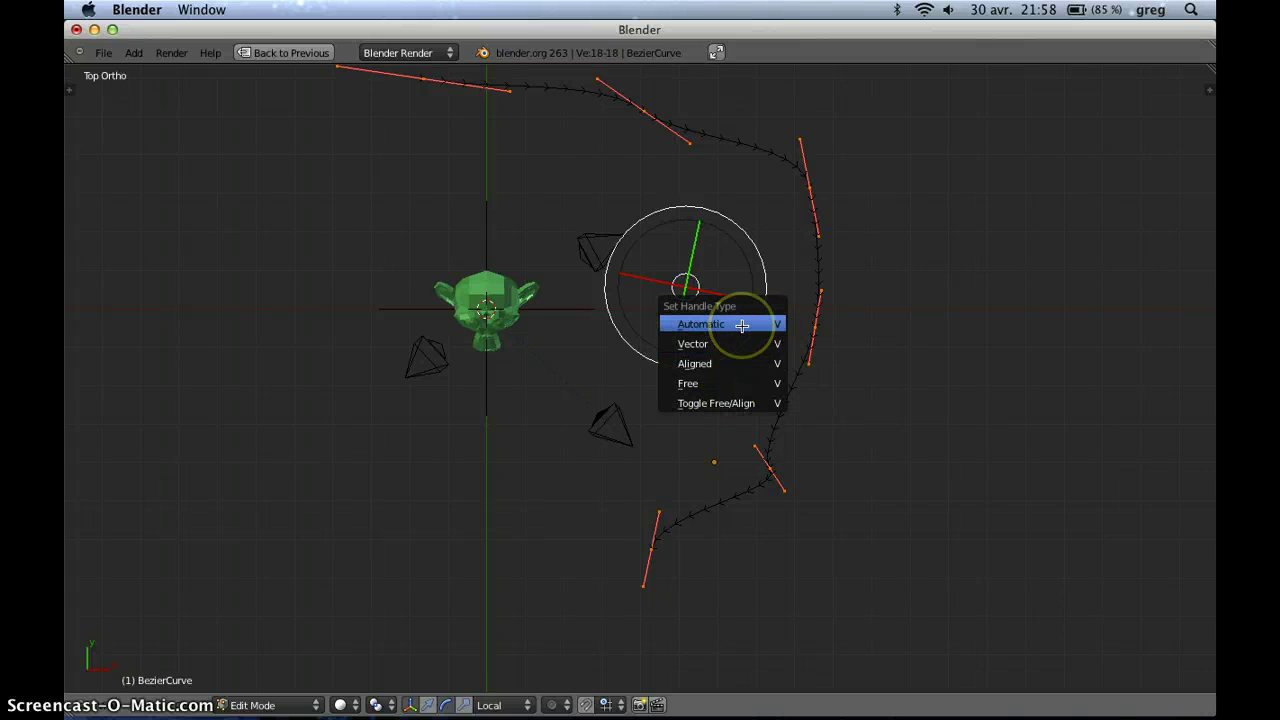
click(741, 325)
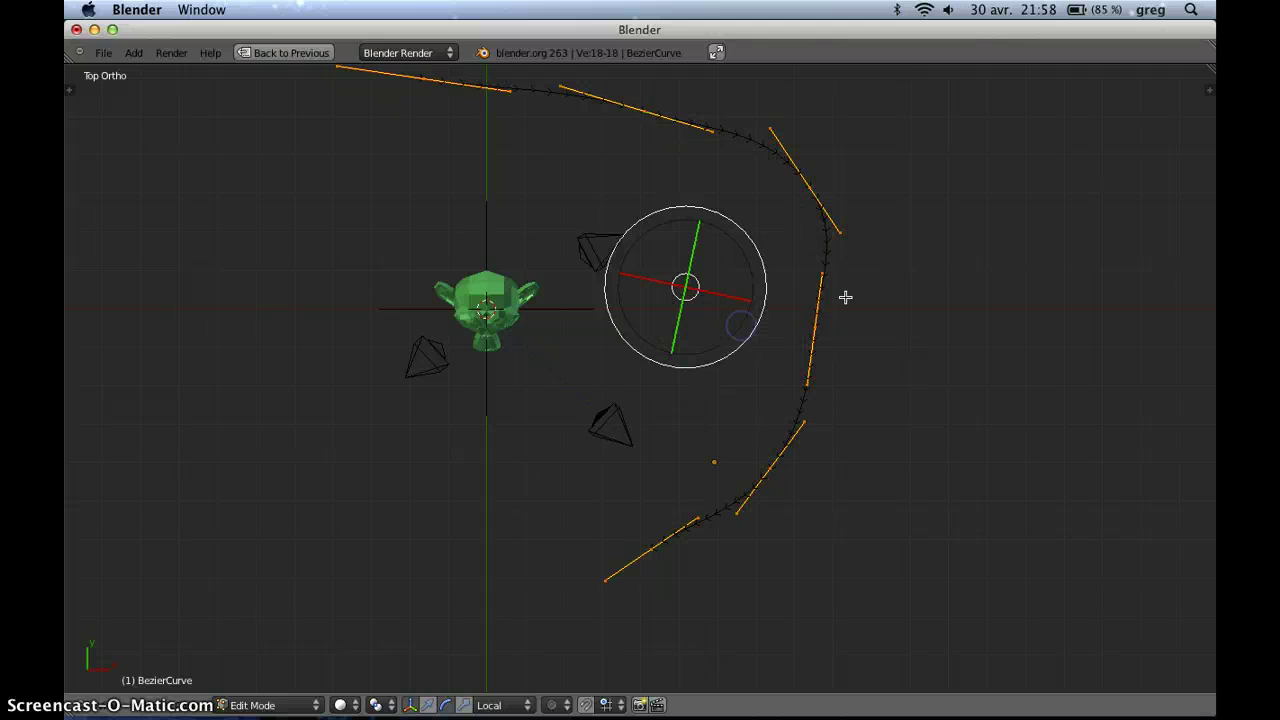
Step: Shift the second, side, front-side and last control points slightly outward to even out the arc around the monkey
click(661, 146)
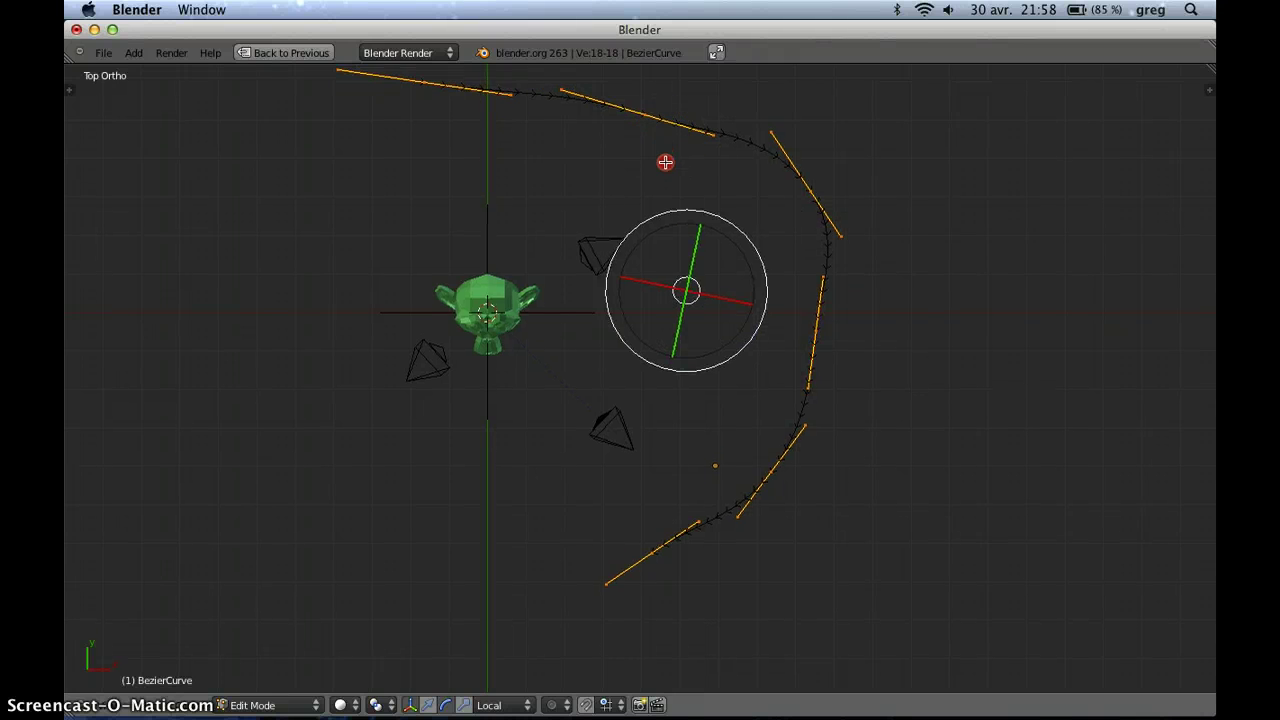
shift+middle_drag(663, 150, 682, 248)
right_click(686, 253)
key(g)
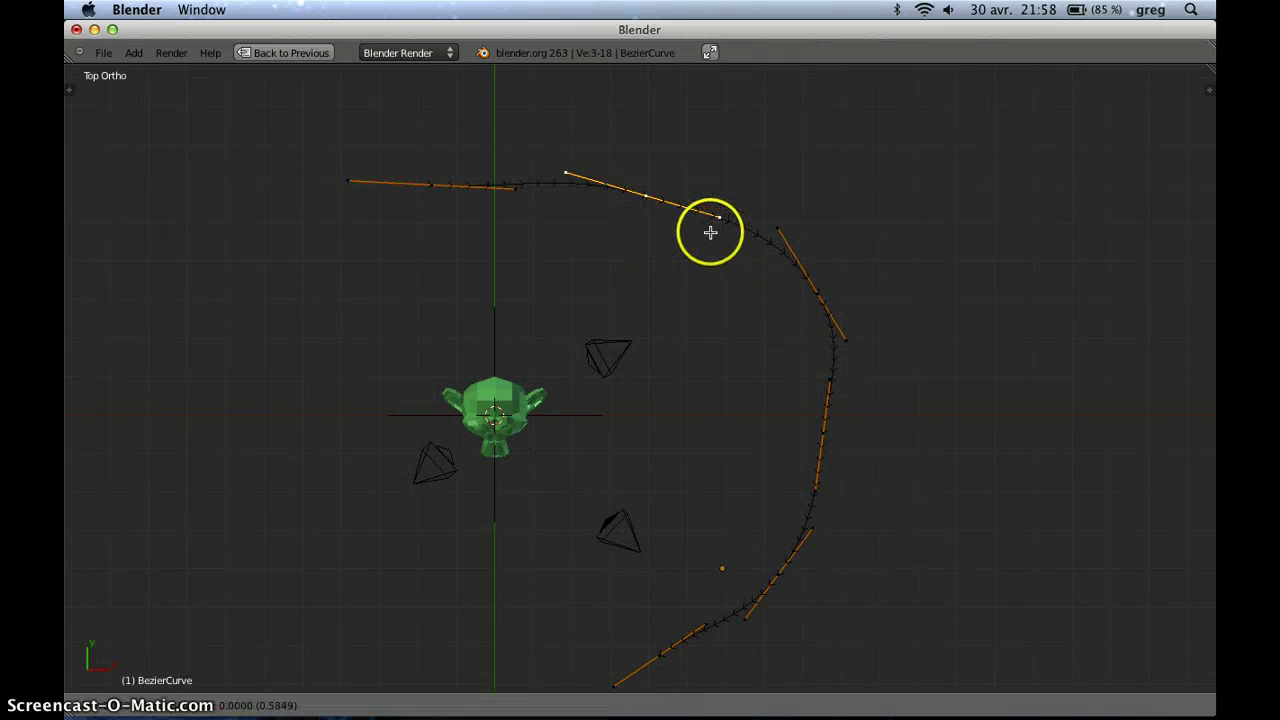
click(716, 224)
right_click(846, 428)
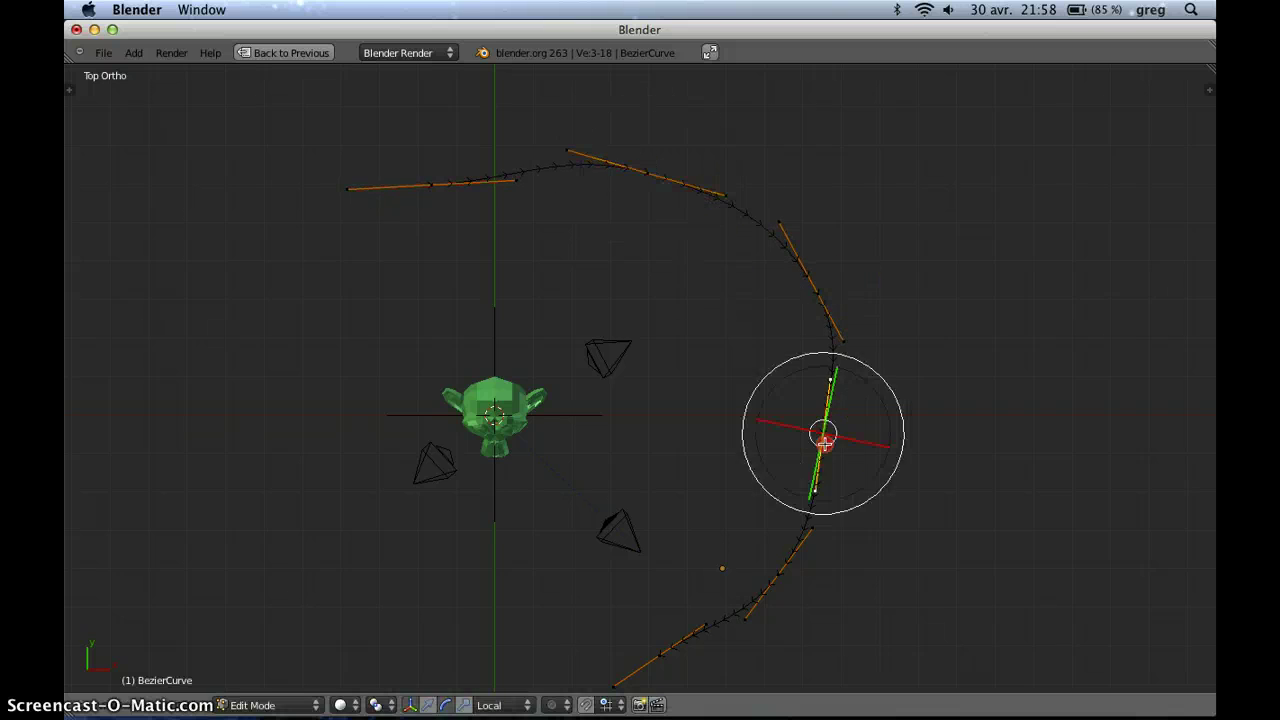
key(g)
click(849, 440)
right_click(776, 586)
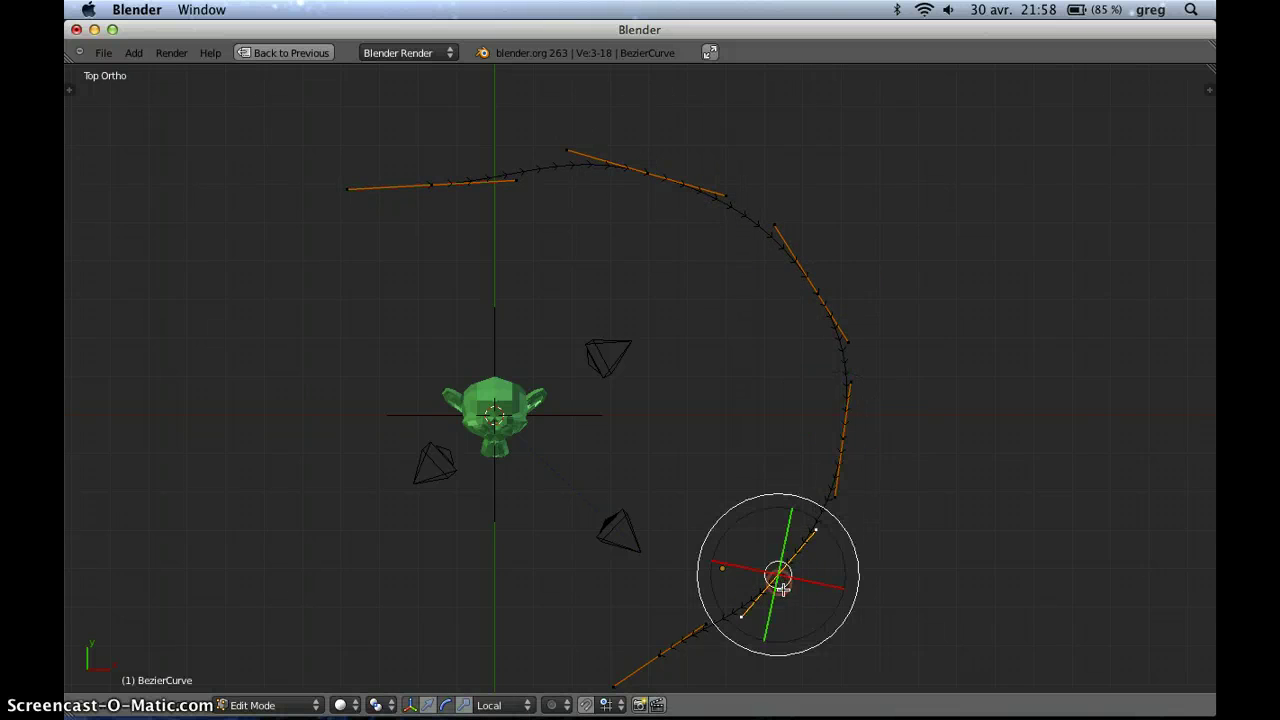
right_click(667, 655)
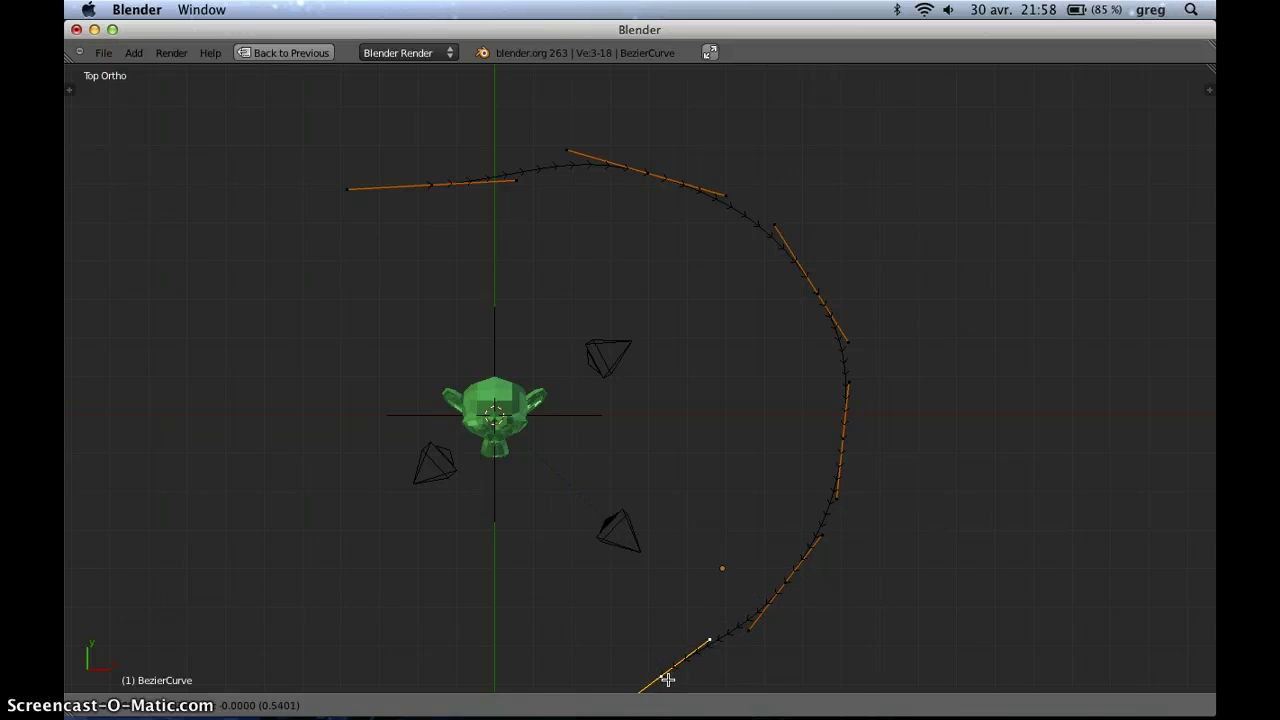
click(669, 678)
Step: Rotate the handles at both ends of the curve to continue the arc, and return to Object Mode
right_click(710, 638)
key(g)
drag(718, 655, 552, 155)
right_click(491, 194)
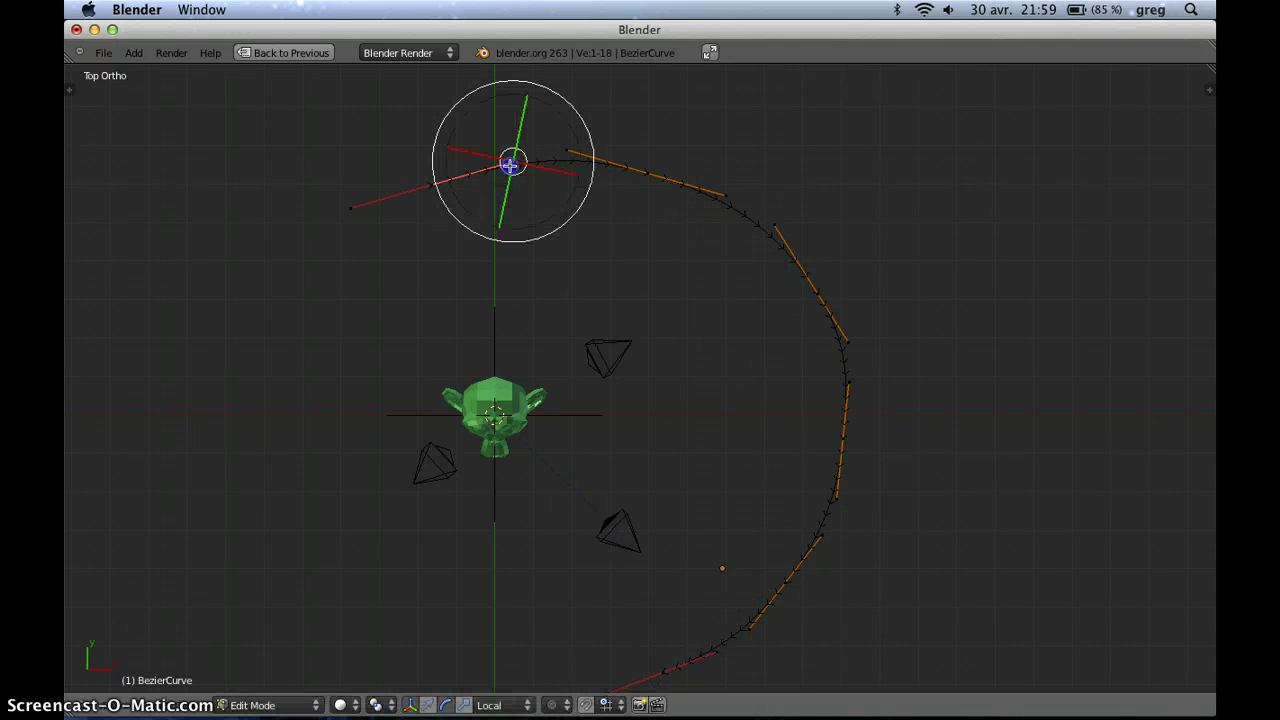
shift+middle_drag(640, 340, 631, 208)
key(Tab)
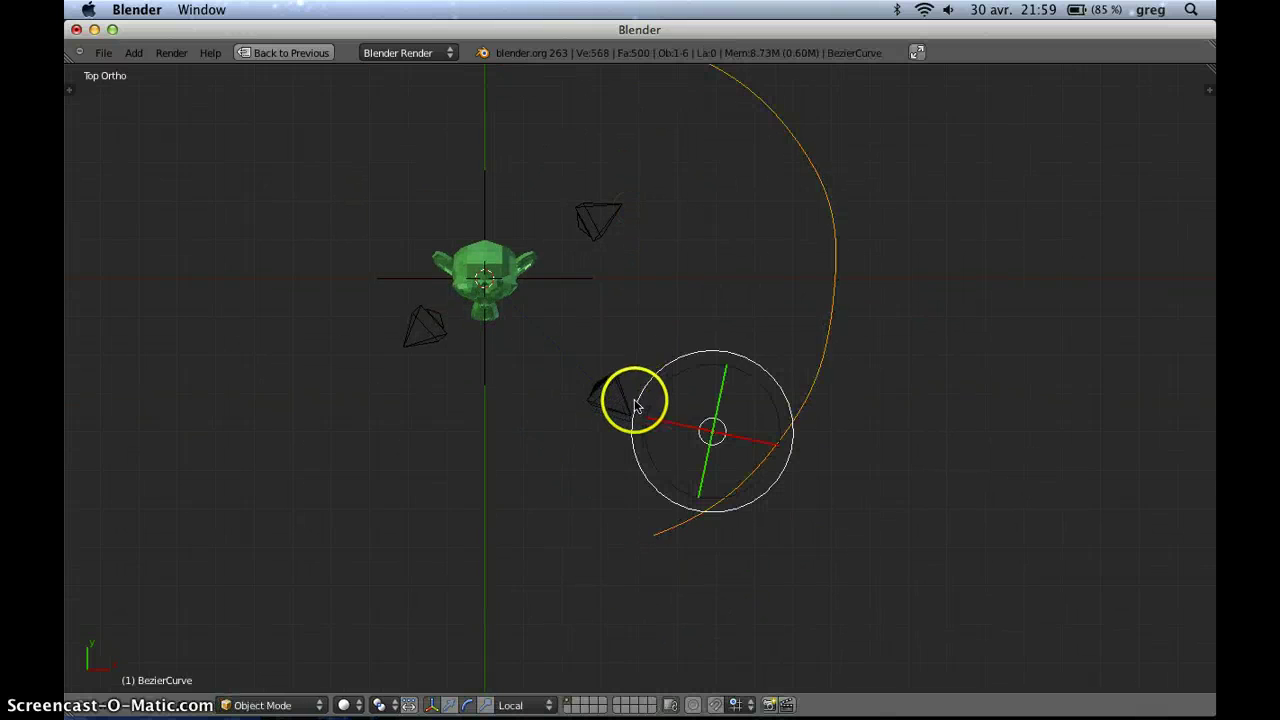
Step: Parent the camera nearest the curve's front end to the Bezier curve with the Follow Path option
right_click(625, 402)
middle_drag(680, 420, 706, 317)
click(735, 413)
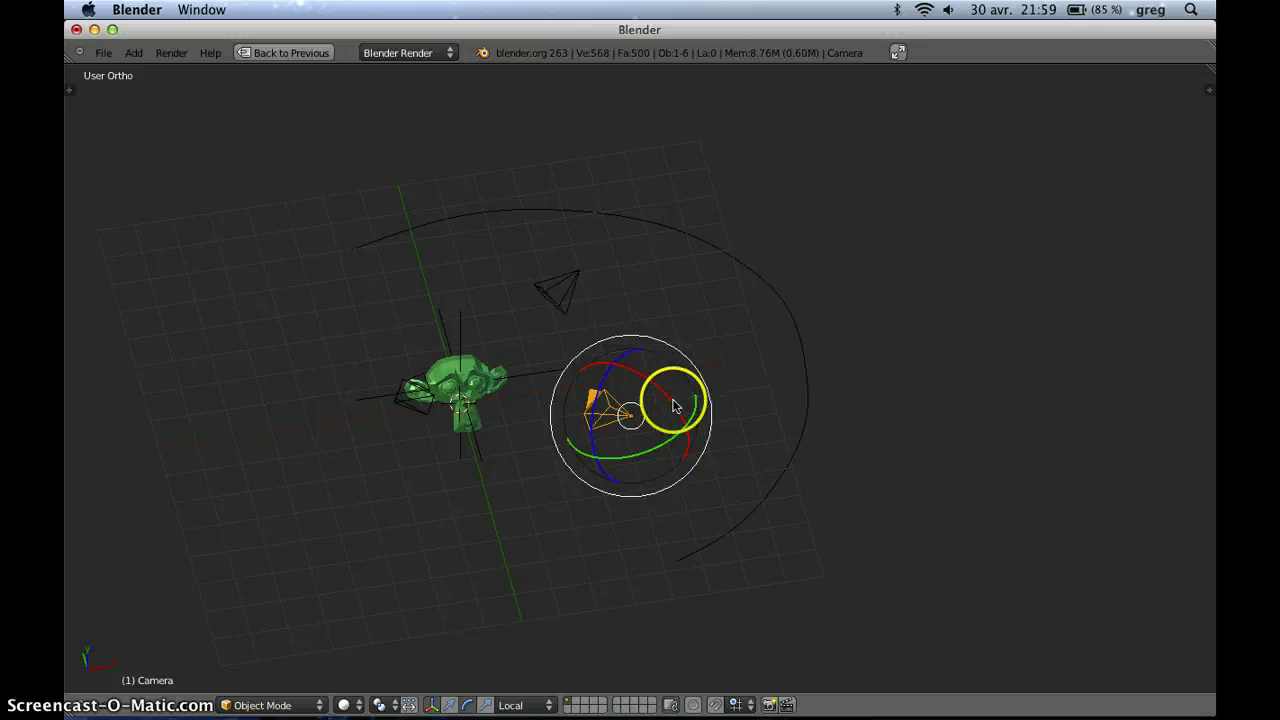
right_click(807, 410)
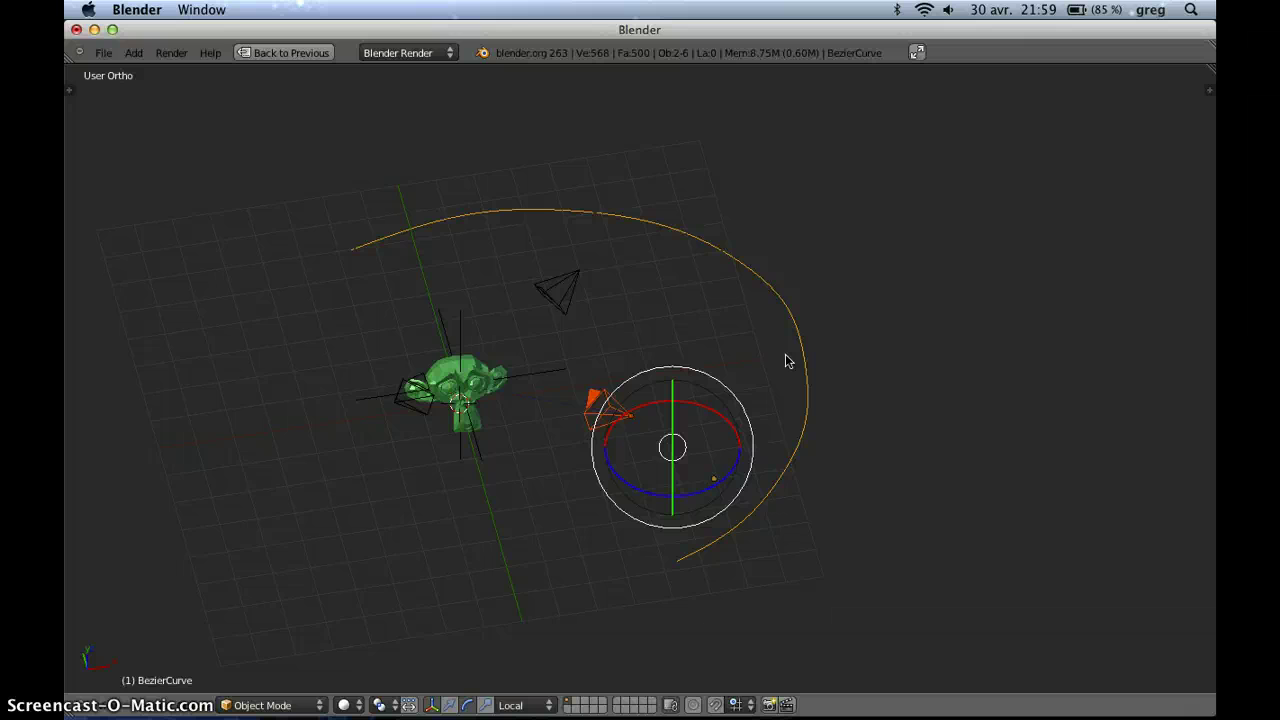
key(ctrl+p)
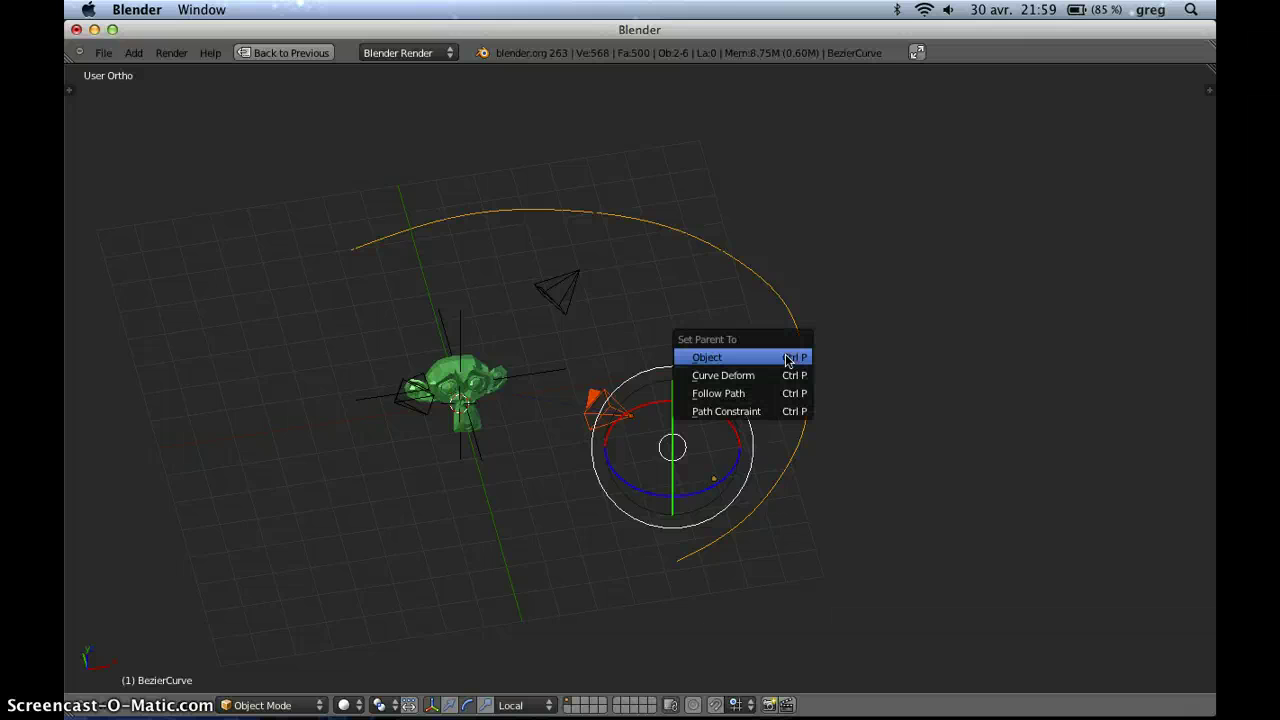
click(757, 397)
middle_drag(788, 338, 765, 293)
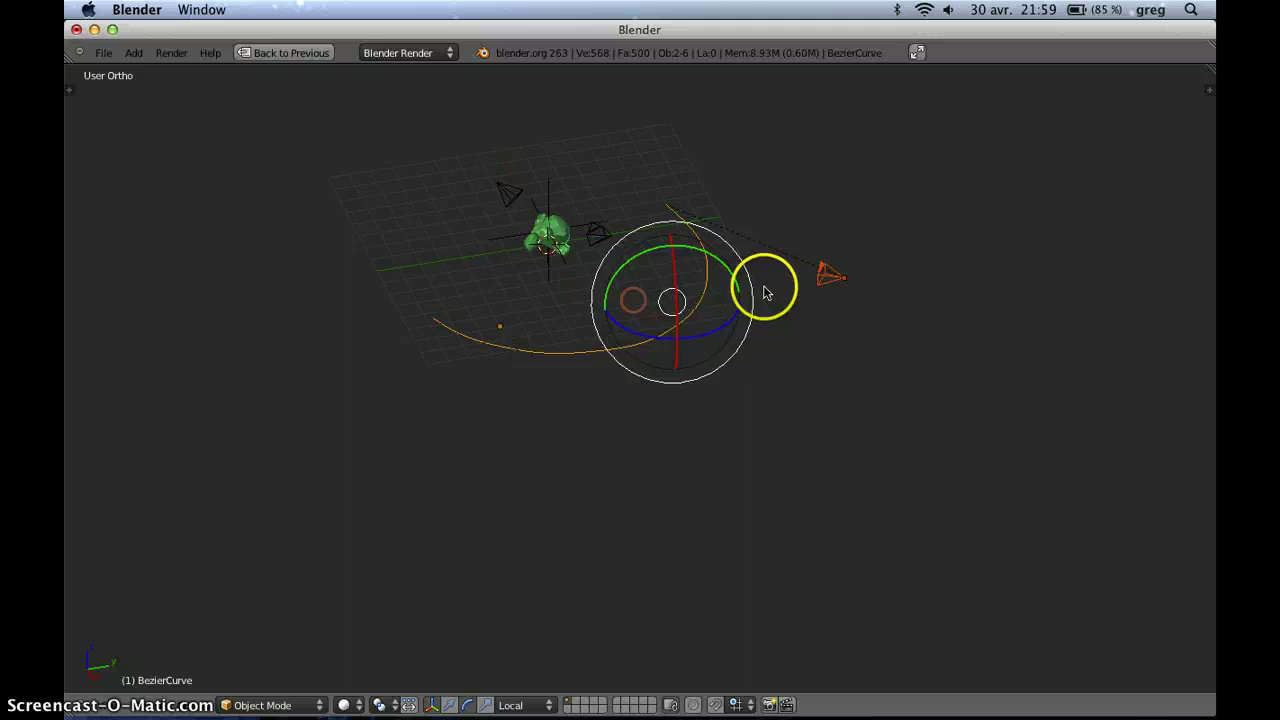
Step: Select the parented camera and, in top view, move it to the curve's starting end behind the monkey
right_click(838, 275)
middle_drag(934, 309, 1074, 458)
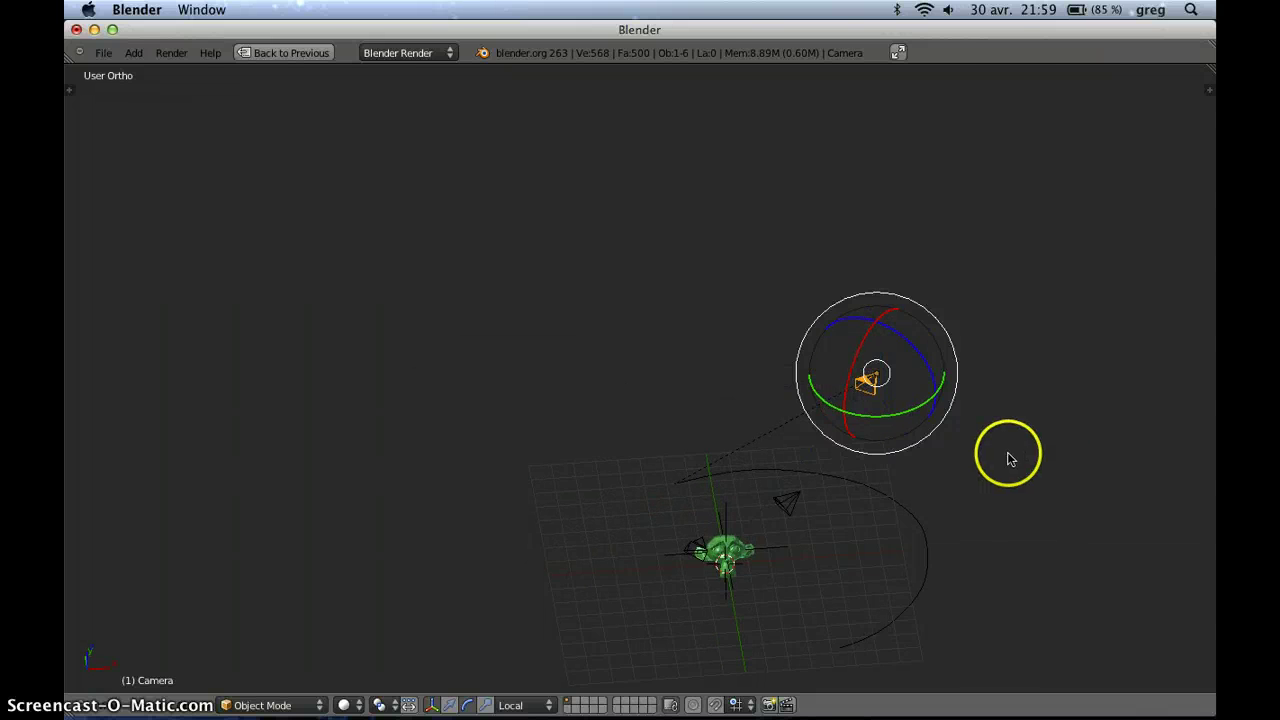
key(KP_7)
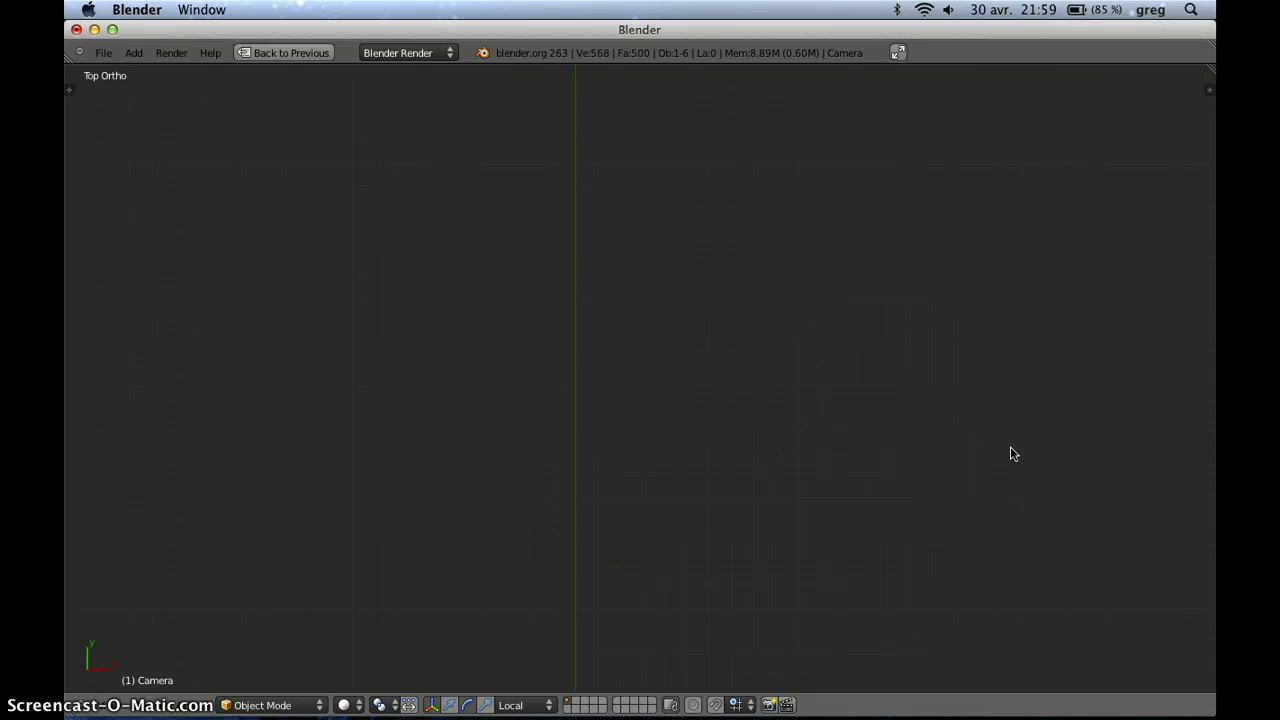
scroll(1000, 446, down, 4)
shift+middle_drag(717, 520, 674, 126)
shift+middle_drag(645, 482, 617, 258)
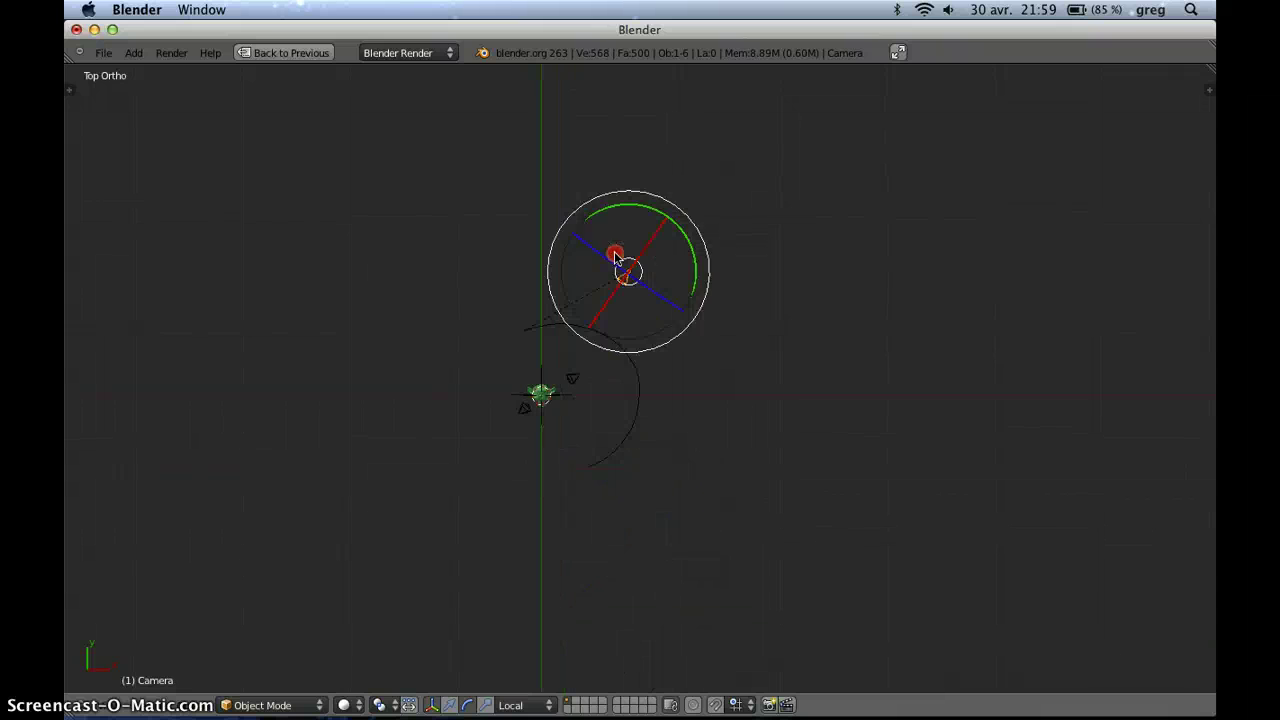
drag(663, 272, 561, 330)
Step: Raise the camera along the global Z axis above the curve and restore the full multi-editor layout
mouse_move(561, 330)
middle_down()
mouse_move(663, 329)
mouse_move(723, 206)
mouse_move(603, 291)
mouse_move(583, 343)
mouse_move(514, 357)
mouse_move(585, 320)
middle_up()
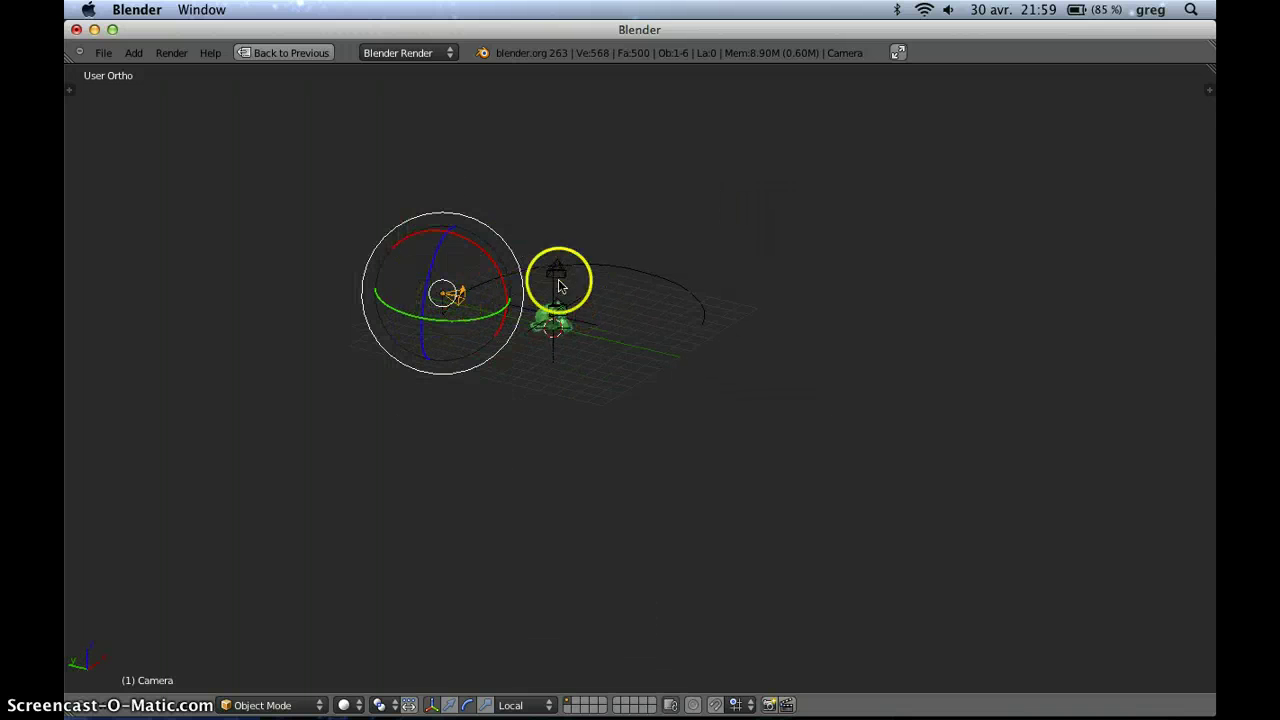
key(g)
key(z)
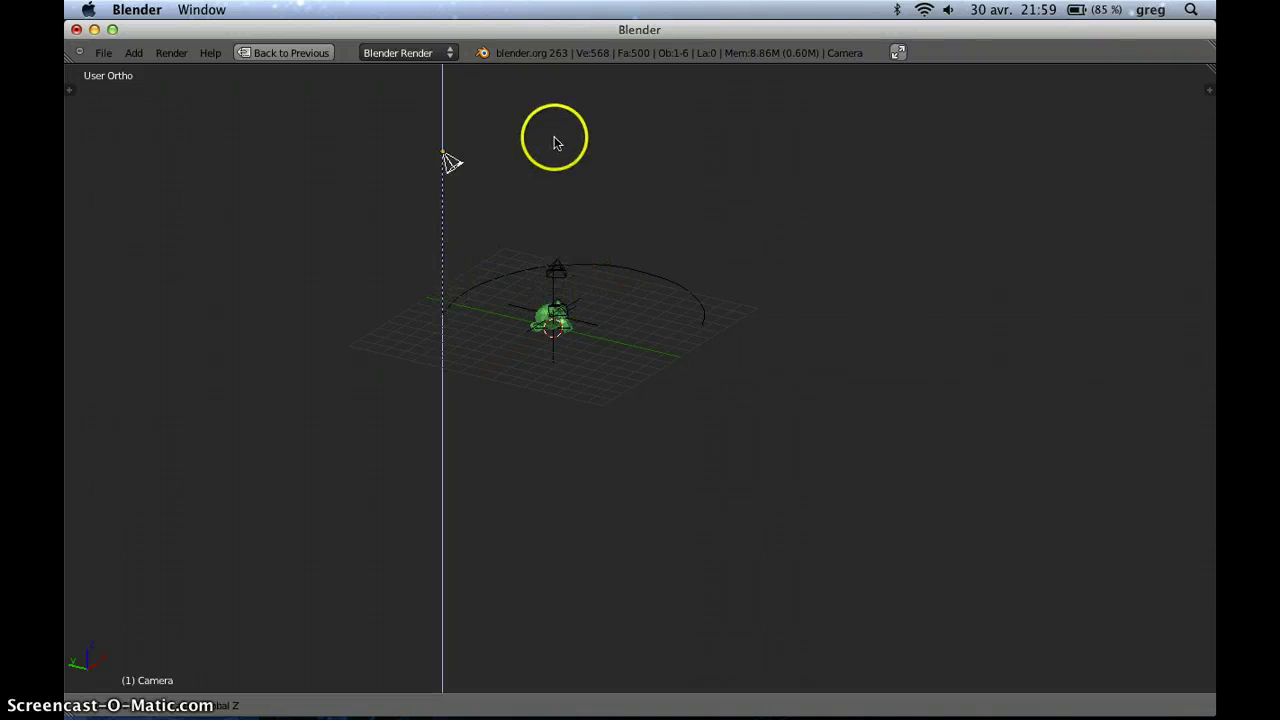
click(557, 240)
key(ctrl+Up)
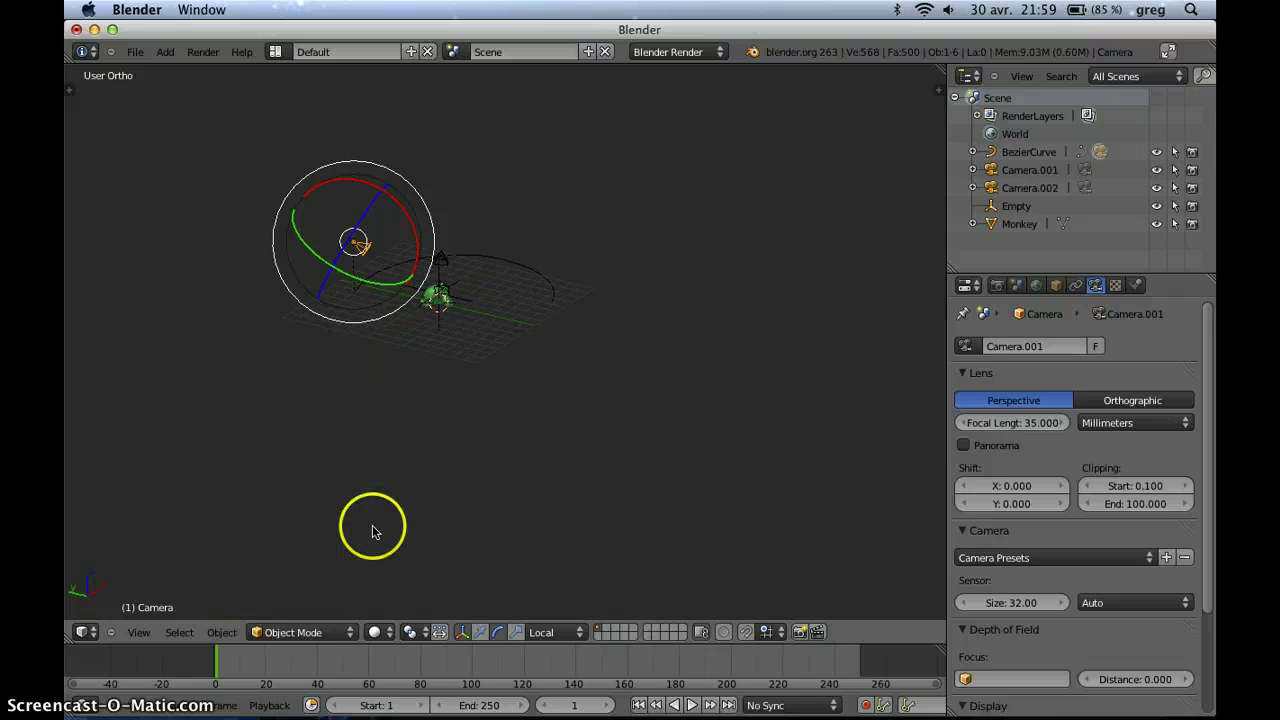
Step: Scrub the timeline to frames 56 and 95 in a perspective view to check the camera's travel along the curve
drag(218, 667, 360, 691)
scroll(457, 472, up, 3)
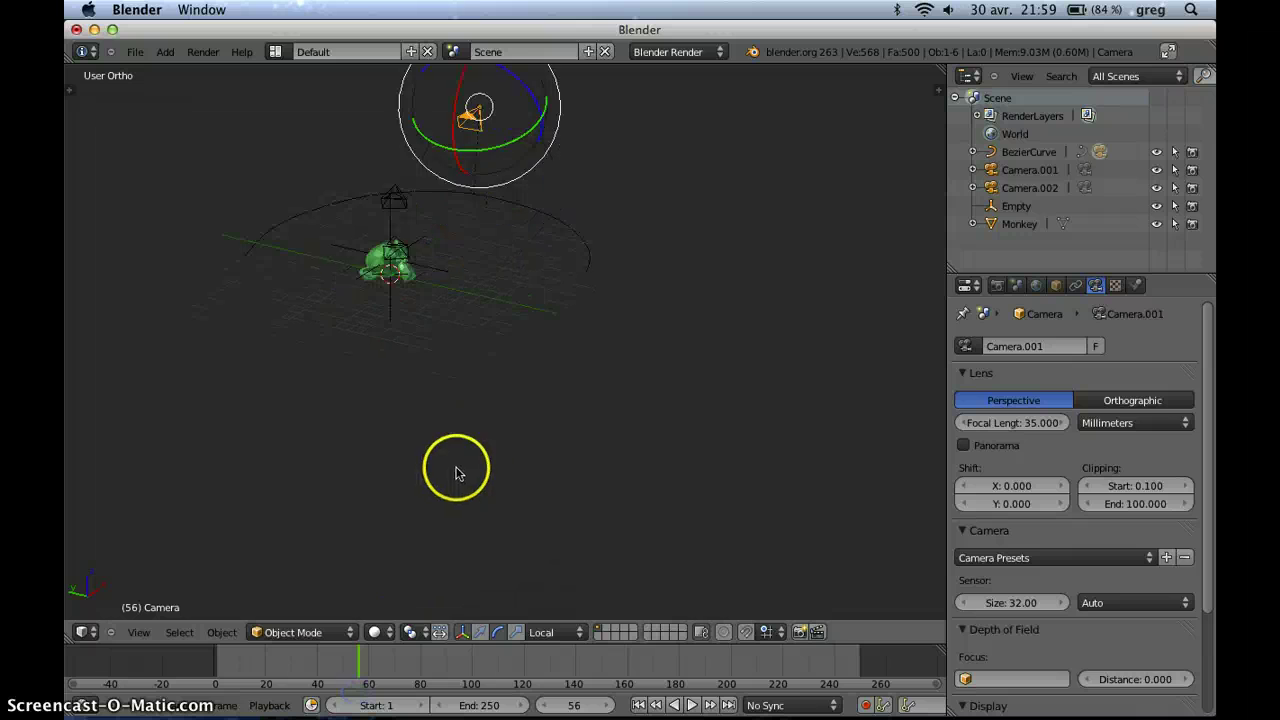
shift+middle_drag(520, 445, 611, 578)
middle_drag(611, 578, 549, 514)
key(KP_5)
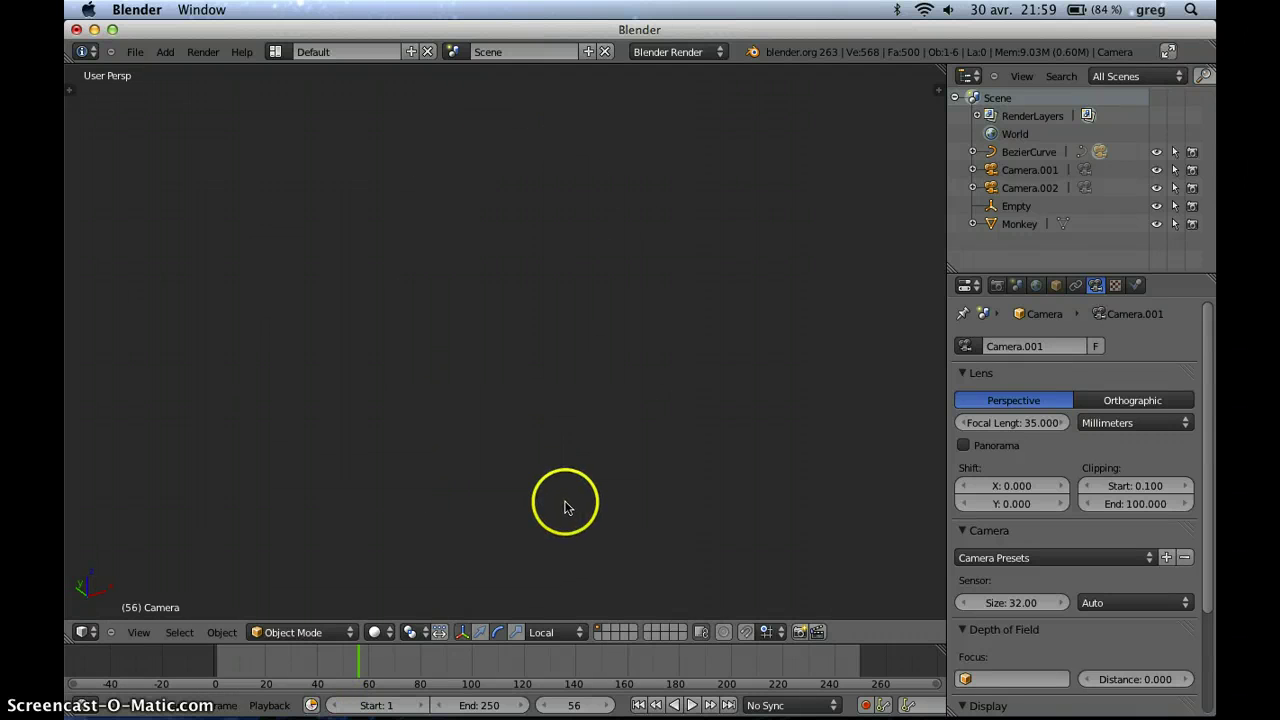
scroll(565, 500, down, 5)
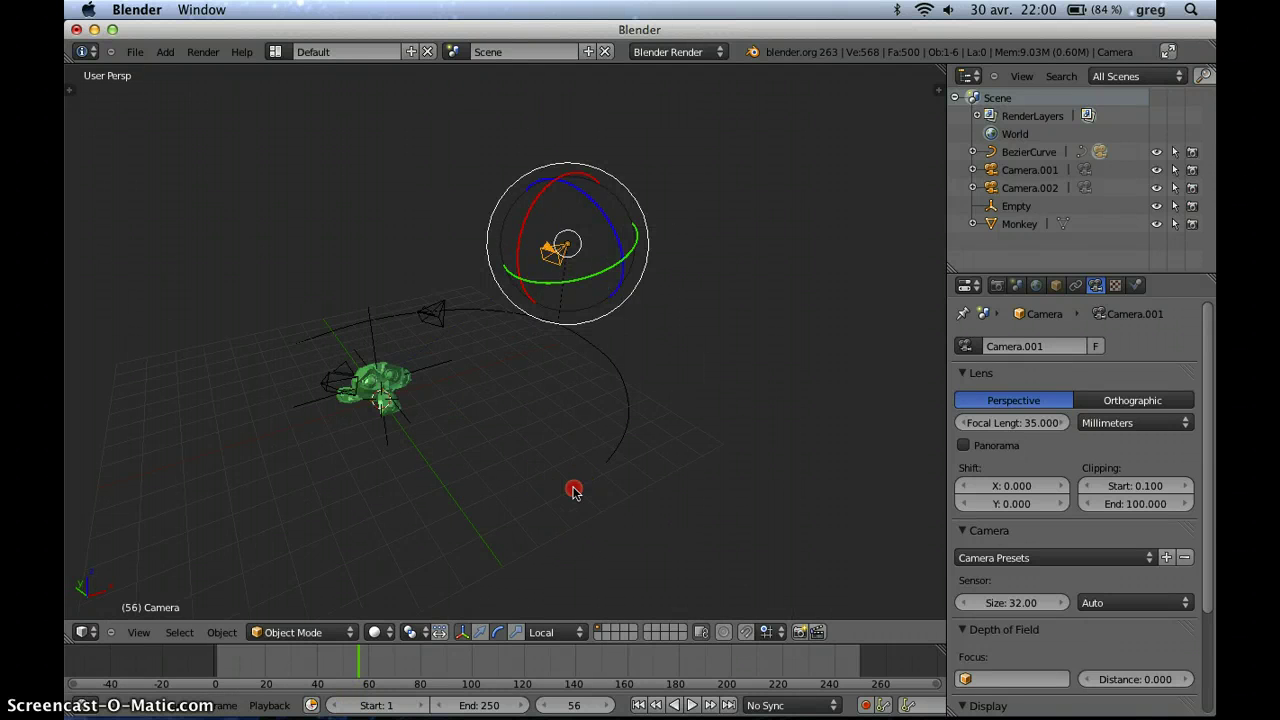
middle_drag(573, 490, 526, 474)
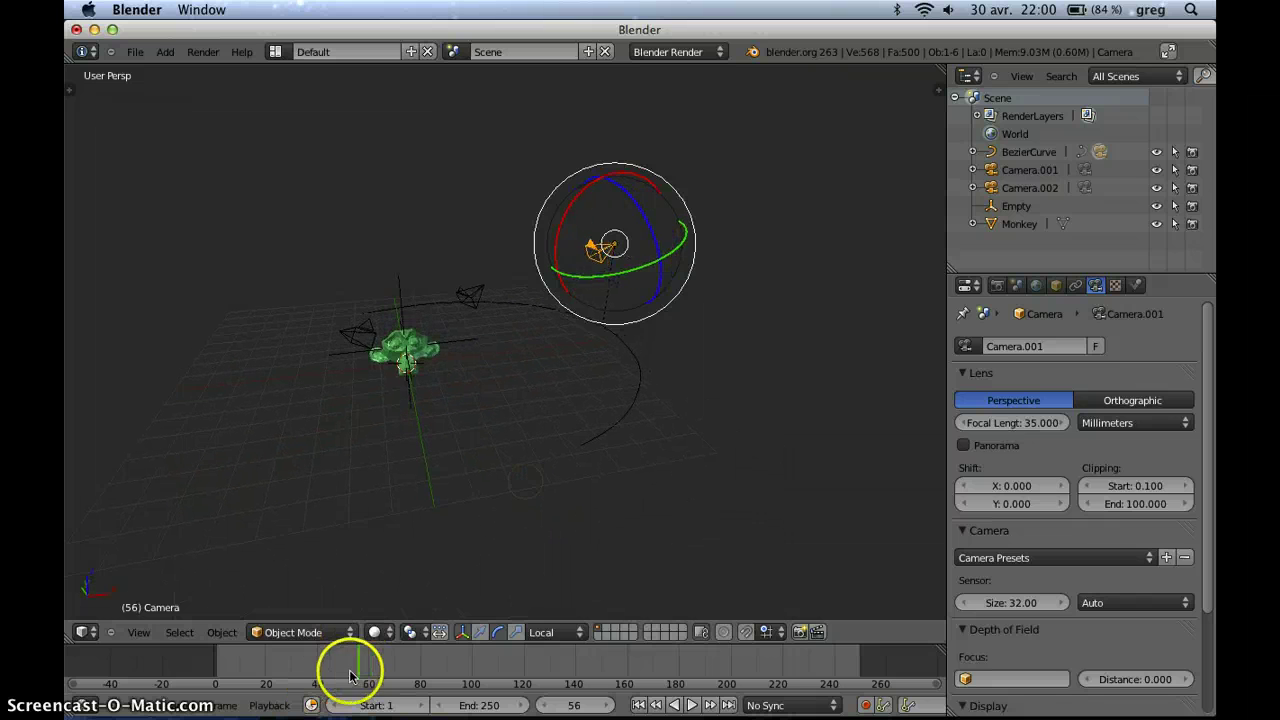
drag(350, 677, 458, 700)
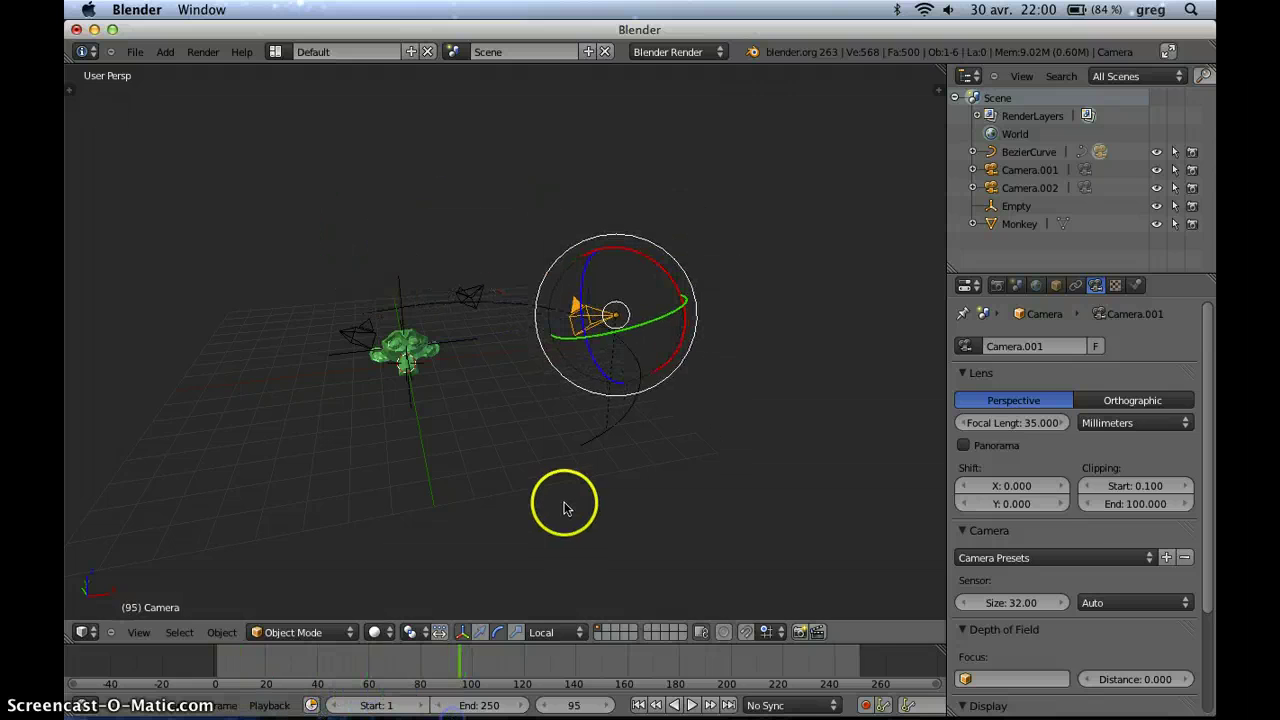
Step: Look through the camera, rewind to frame 0 and play the animation to preview the move around the monkey
key(KP_0)
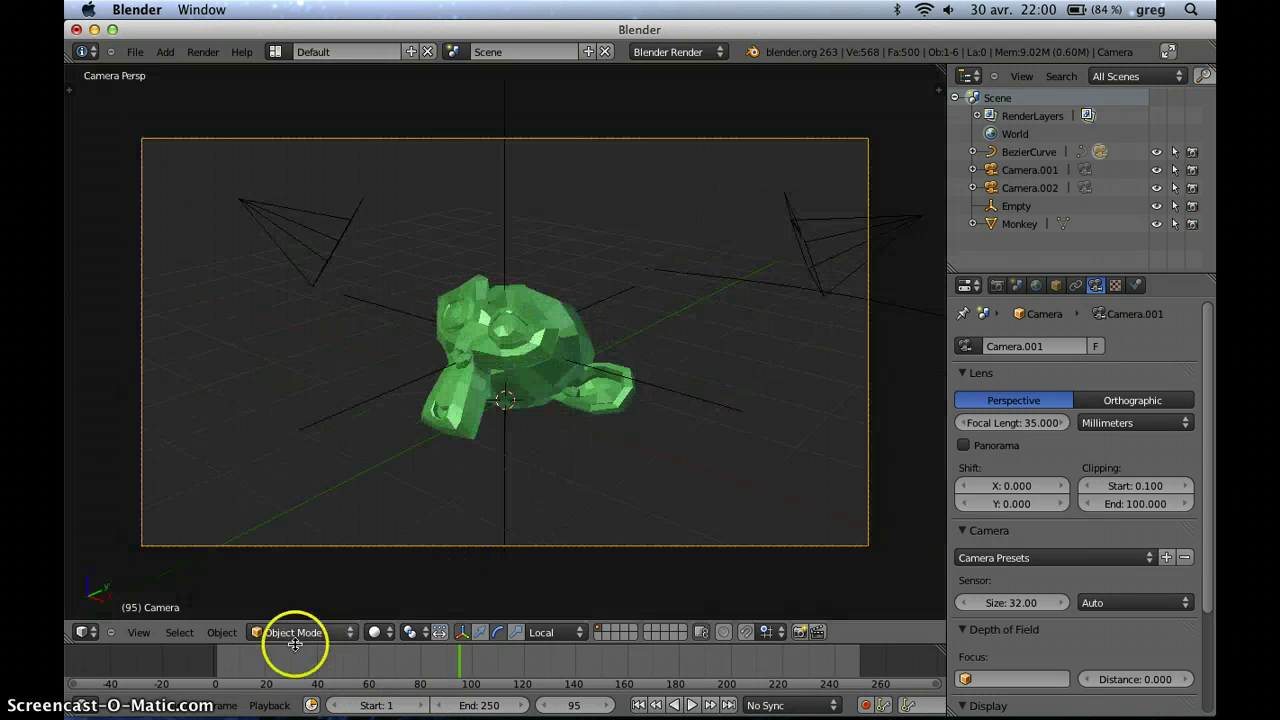
drag(398, 671, 209, 655)
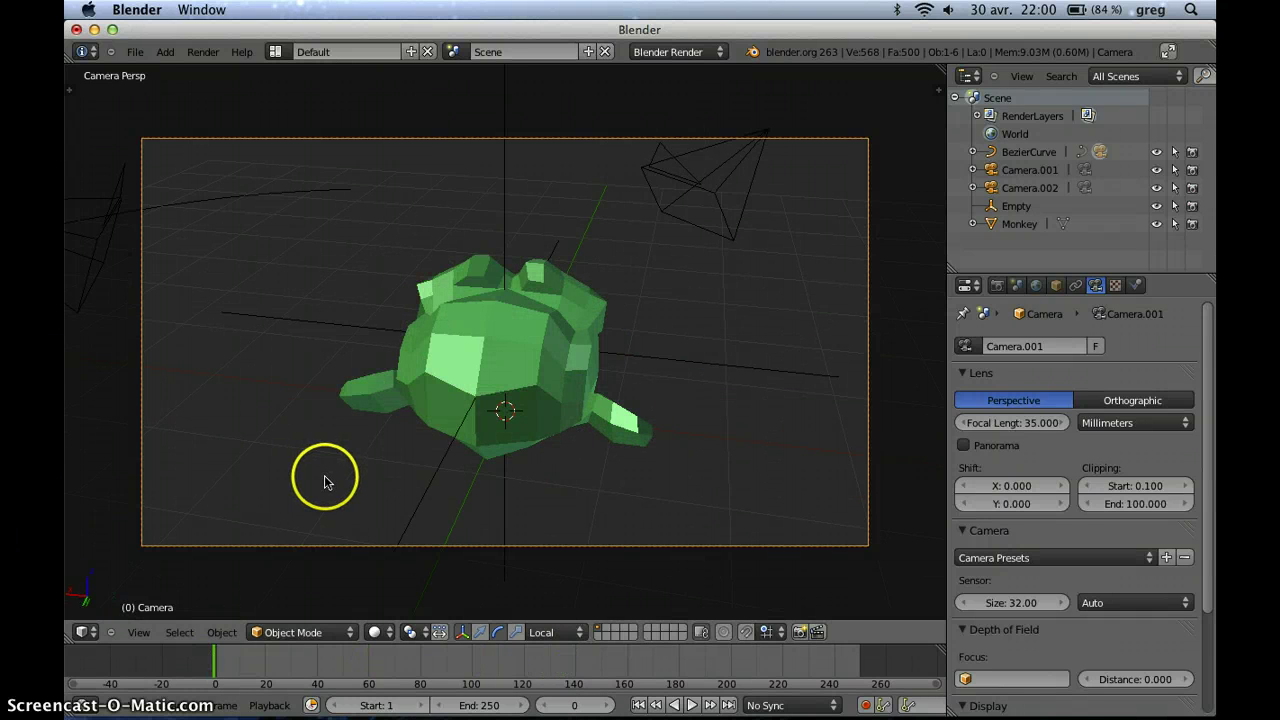
key(alt+a)
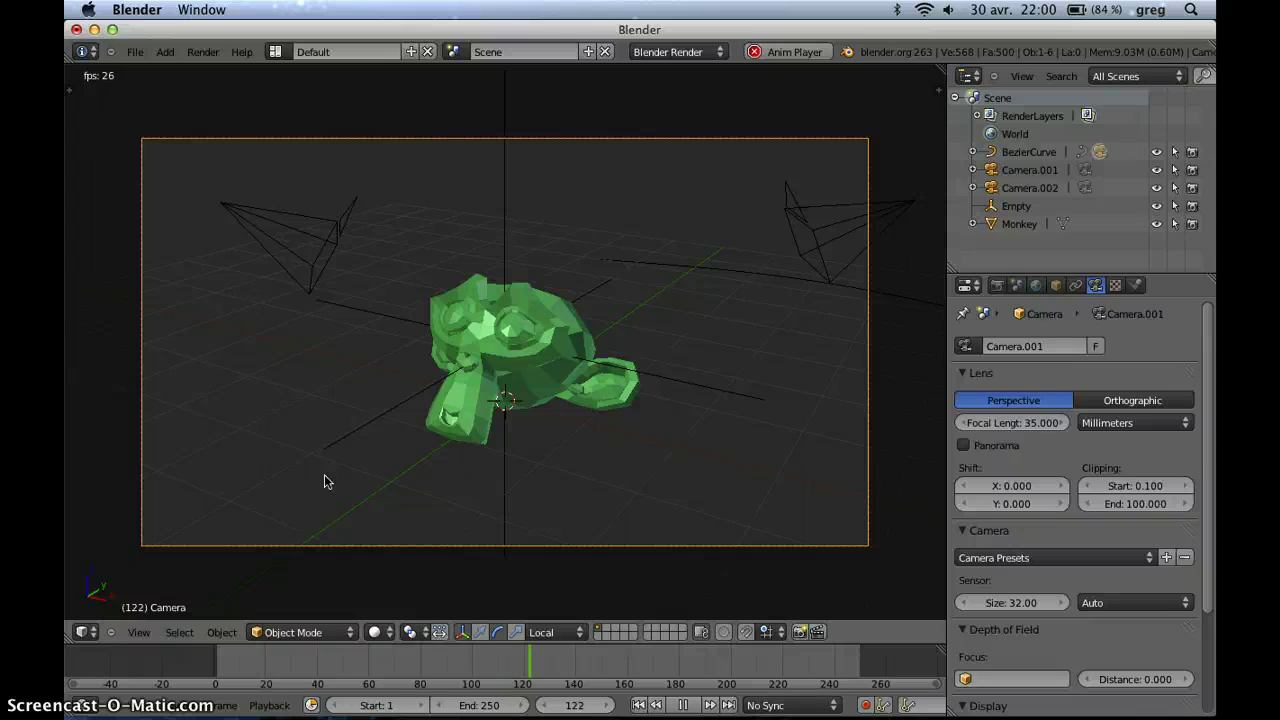
key(Escape)
Step: Return to a perspective view of the scene, select the Bezier curve and review its Path Animation settings
middle_drag(586, 407, 533, 441)
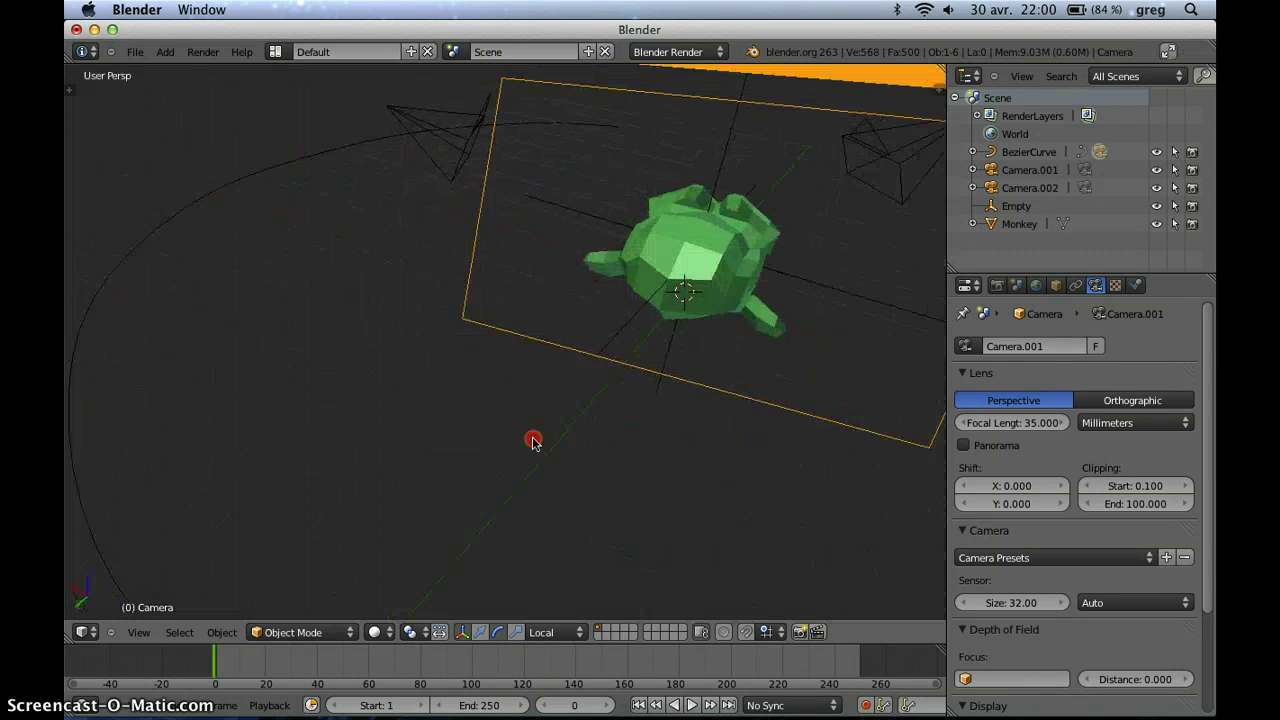
scroll(533, 441, down, 5)
scroll(528, 400, up, 3)
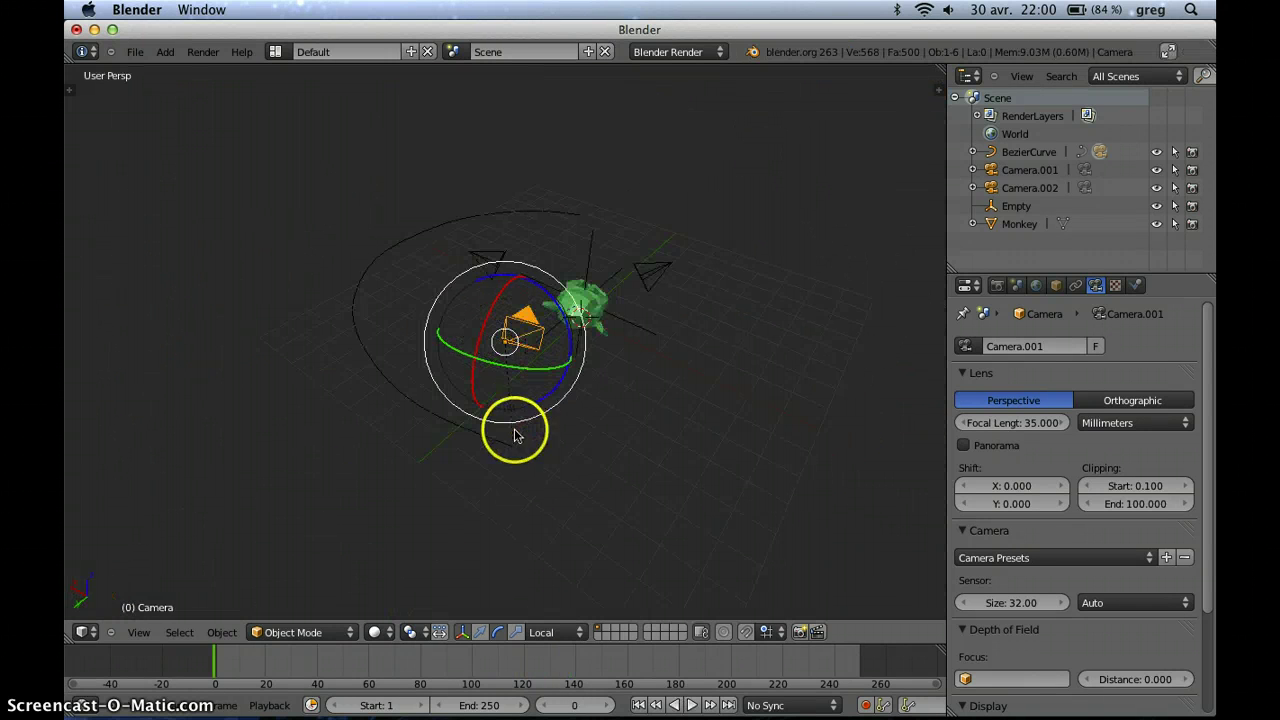
right_click(480, 436)
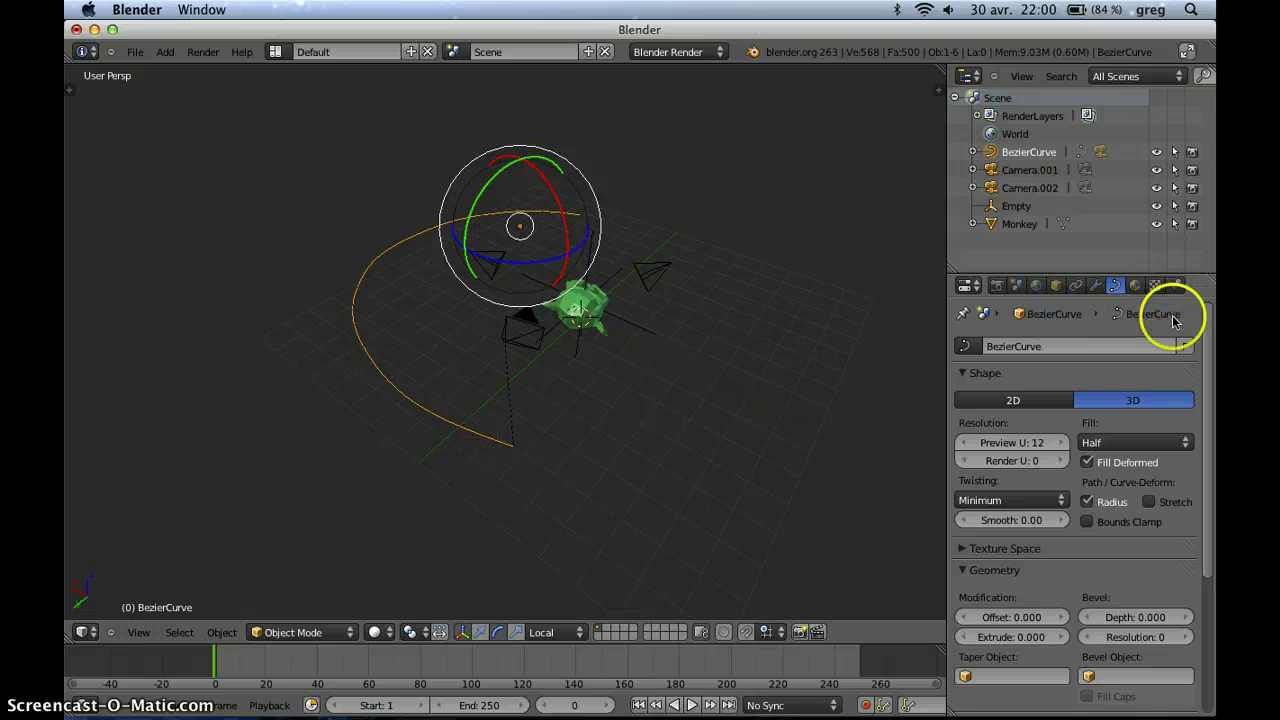
scroll(1154, 509, down, 5)
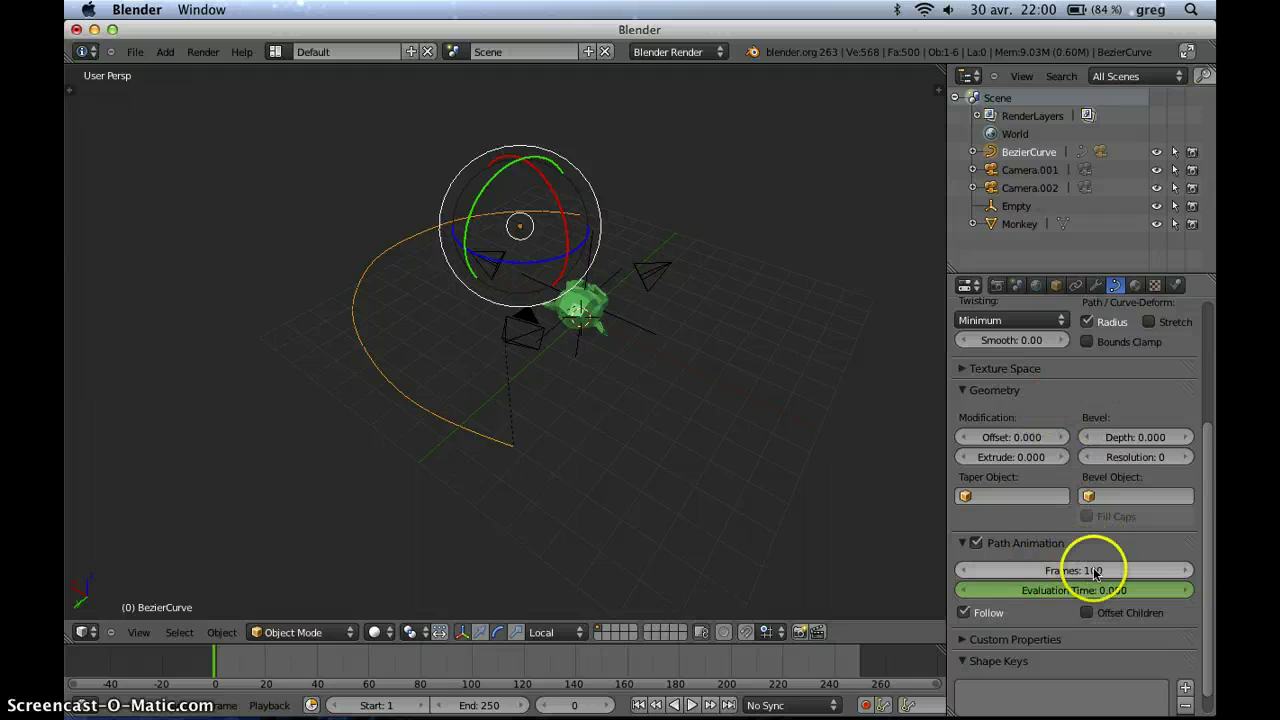
scroll(1094, 572, up, 5)
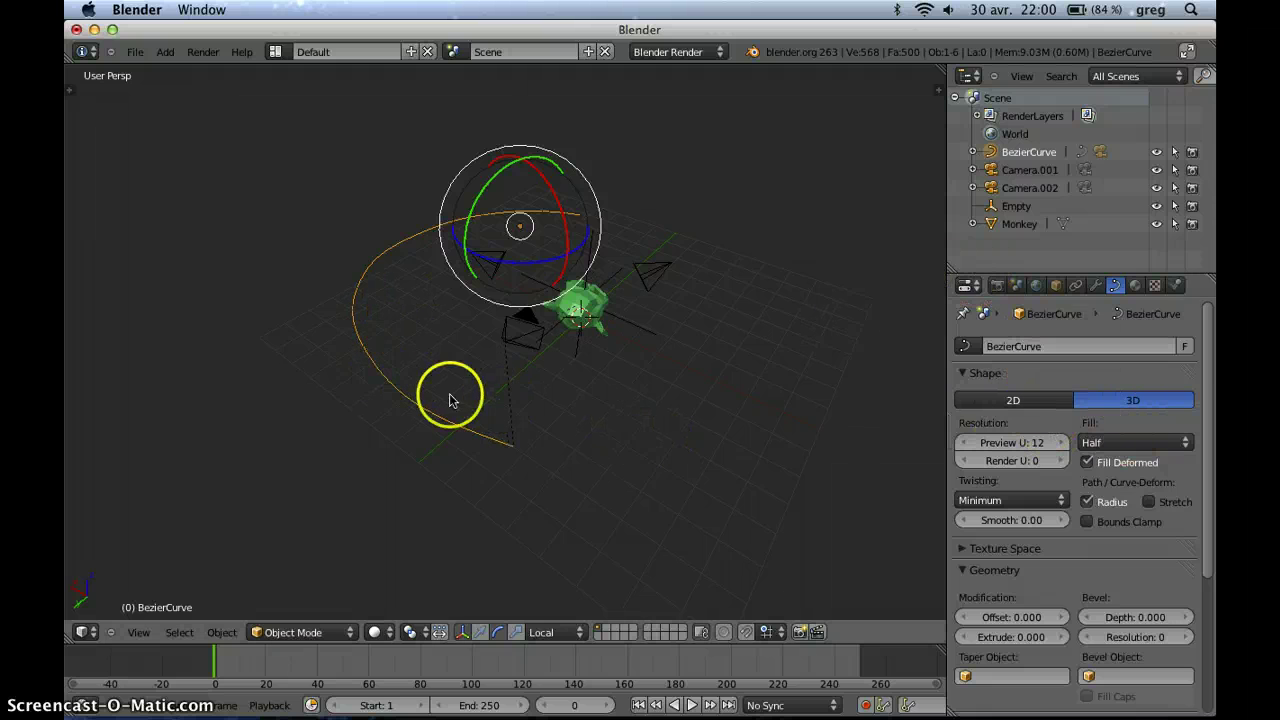
Step: Select Camera.001, make it the scene's active camera and look through it at the monkey
middle_drag(473, 404, 530, 392)
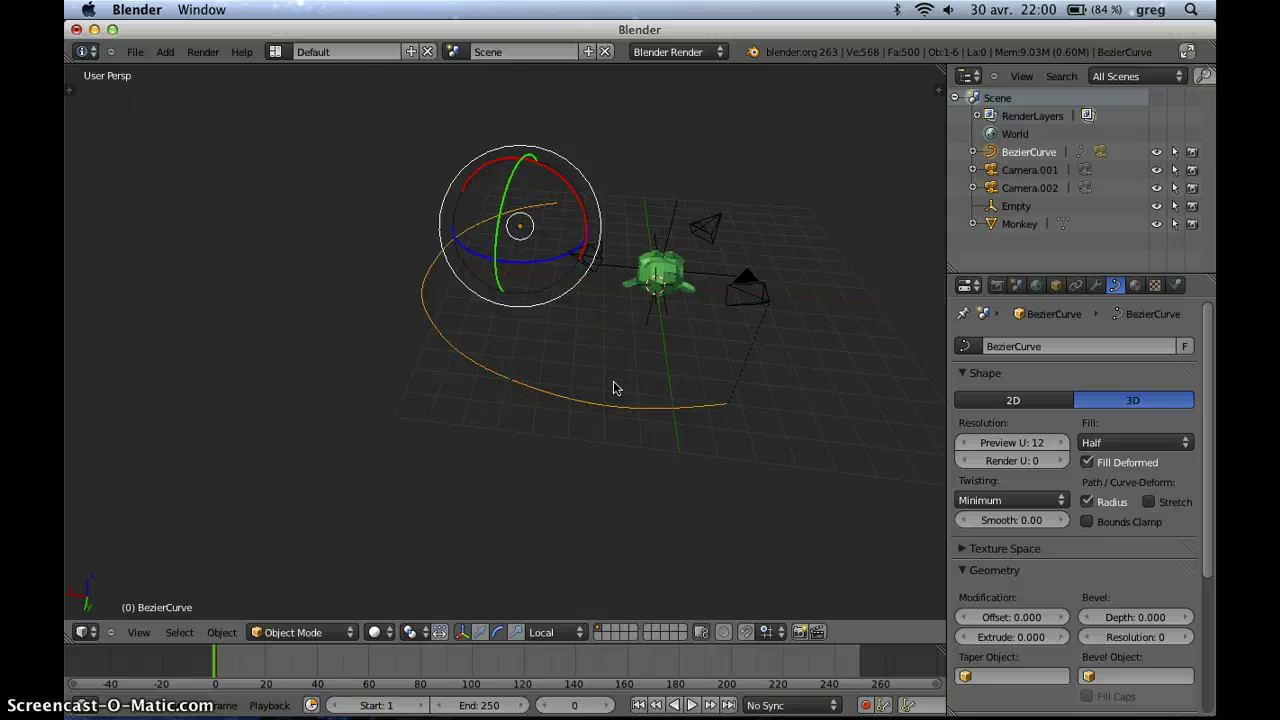
middle_drag(626, 408, 448, 390)
middle_drag(583, 381, 555, 440)
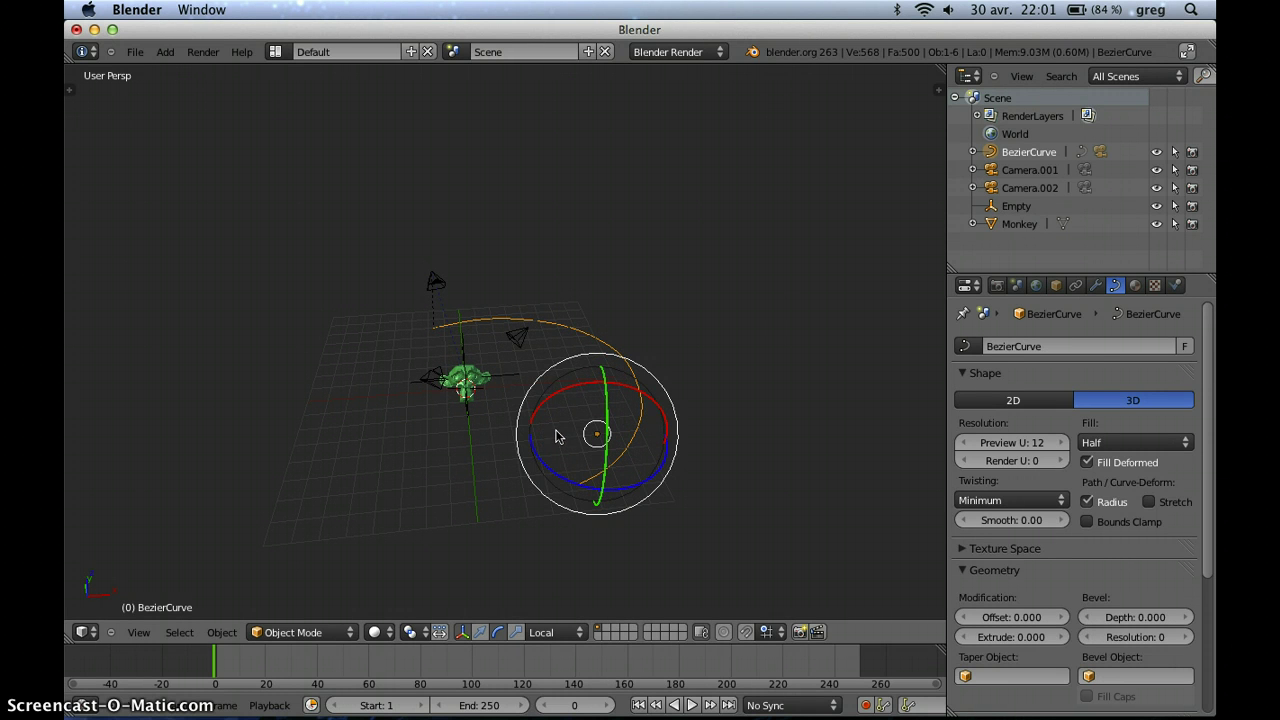
right_click(522, 342)
middle_drag(555, 400, 478, 405)
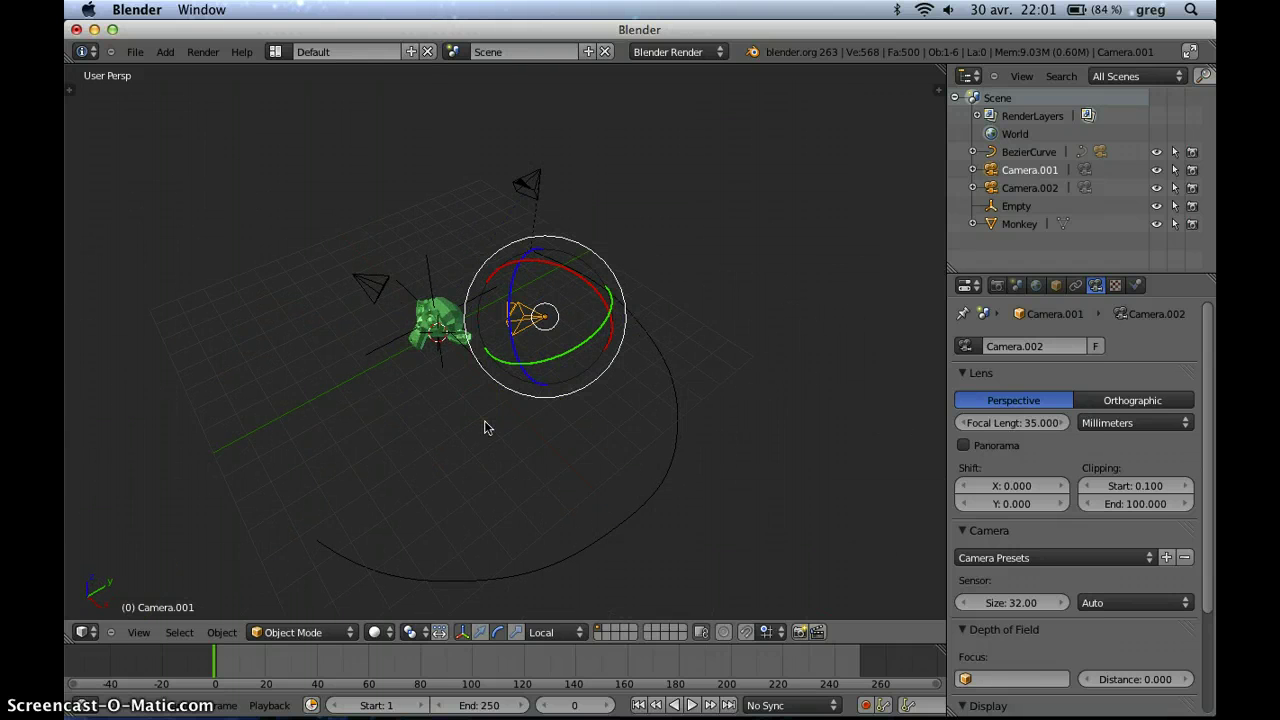
key(ctrl+KP_0)
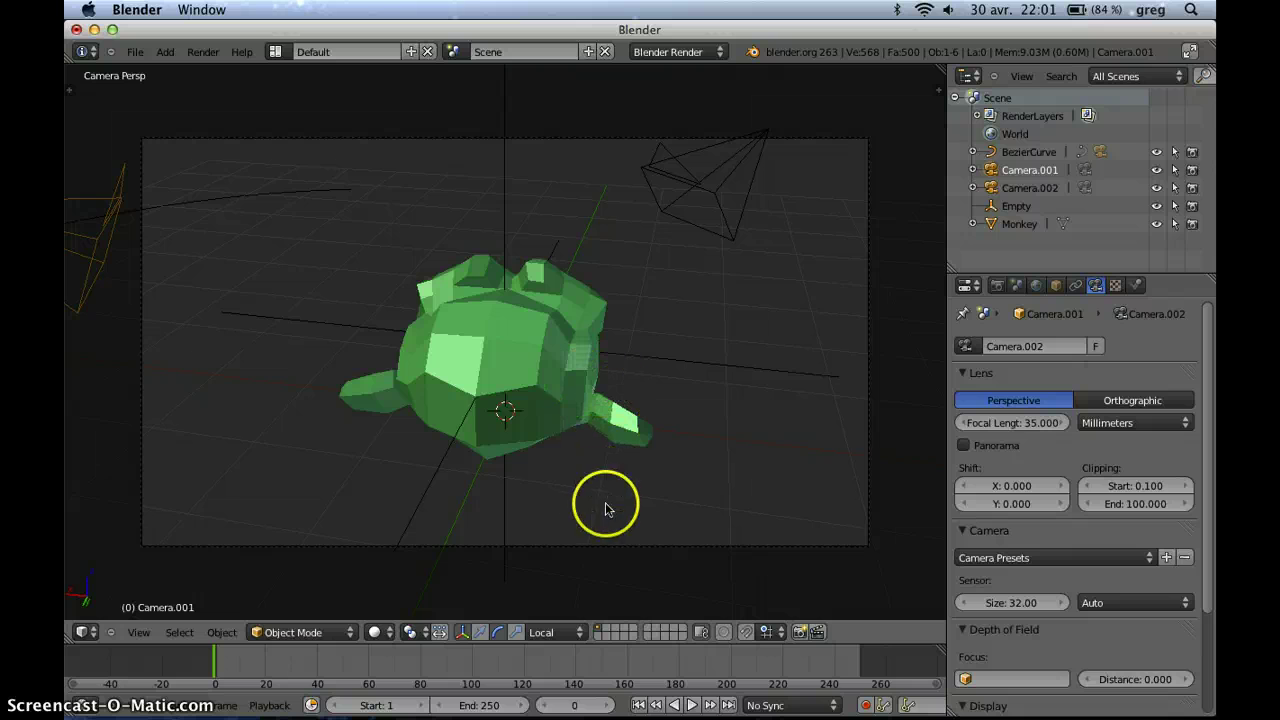
middle_drag(612, 480, 495, 303)
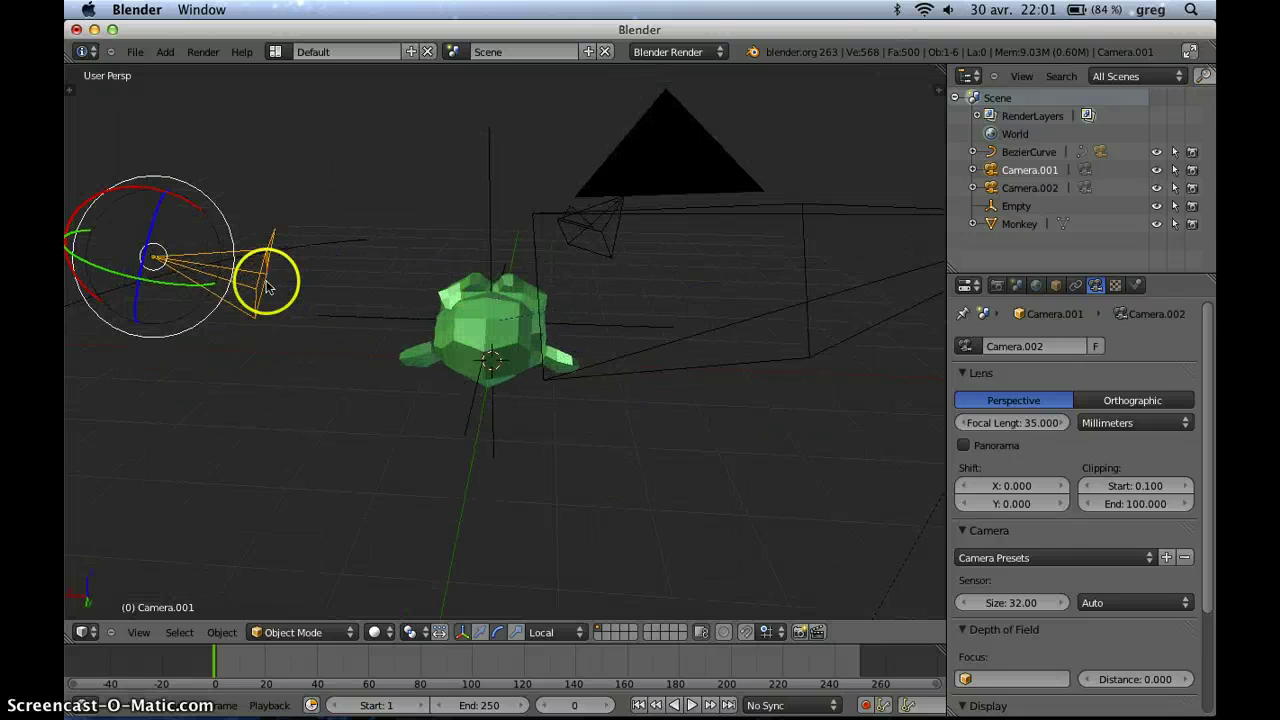
mouse_move(266, 283)
middle_down()
mouse_move(386, 297)
mouse_move(355, 277)
mouse_move(306, 277)
mouse_move(335, 290)
middle_up()
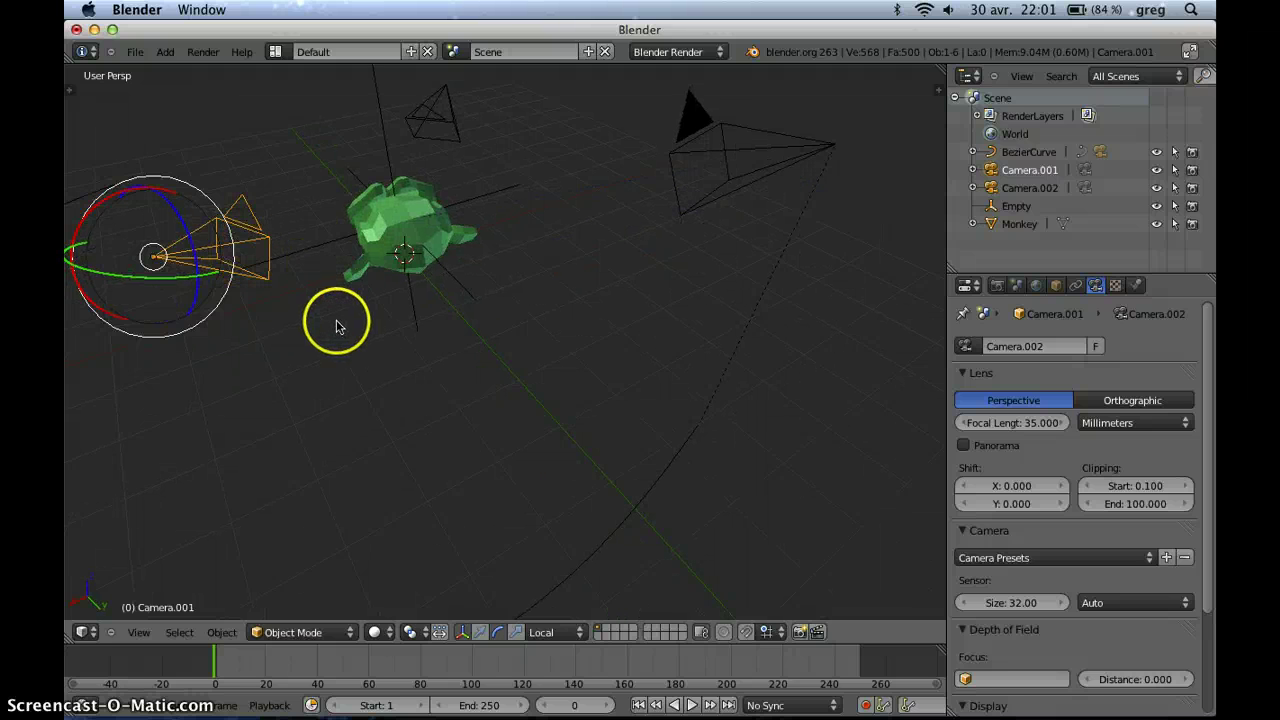
key(KP_0)
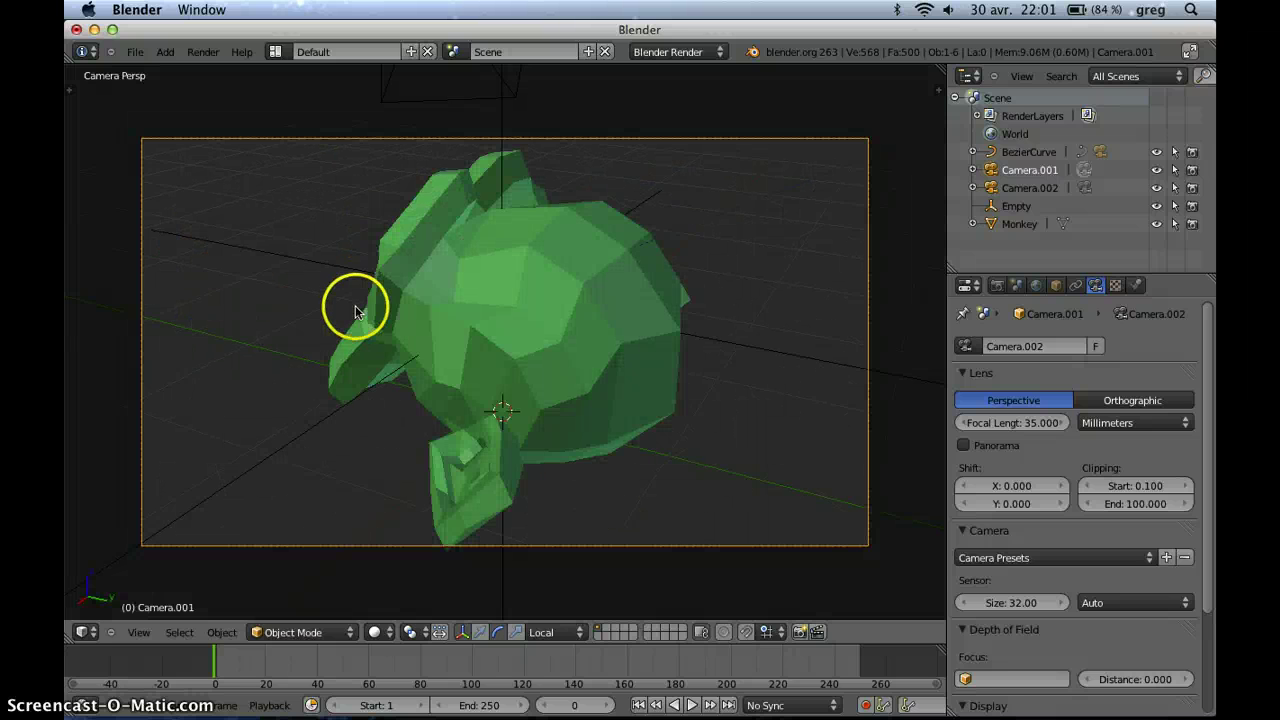
Step: Align Camera.001 to a perspective view of the monkey's face, and reframe the monkey near the frame's center using Fly mode
middle_drag(347, 300, 427, 320)
right_click(432, 306)
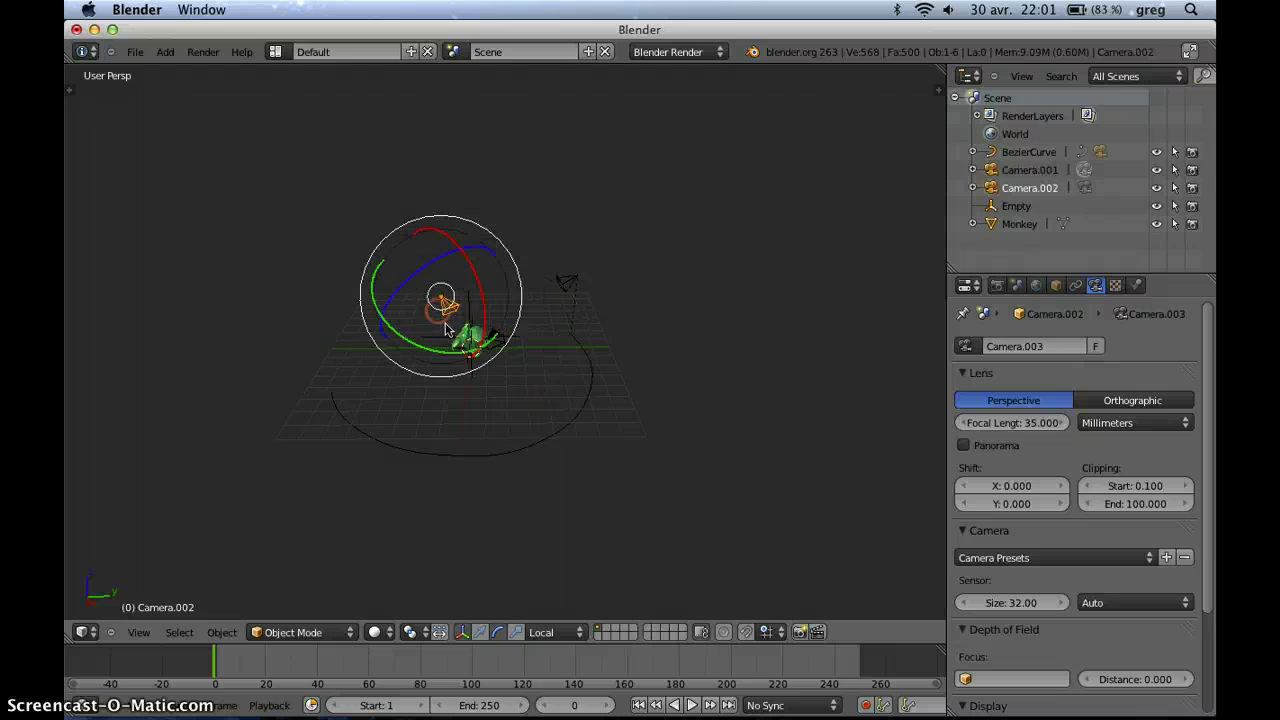
mouse_move(530, 340)
middle_down()
mouse_move(558, 347)
mouse_move(545, 370)
middle_up()
scroll(557, 344, up, 5)
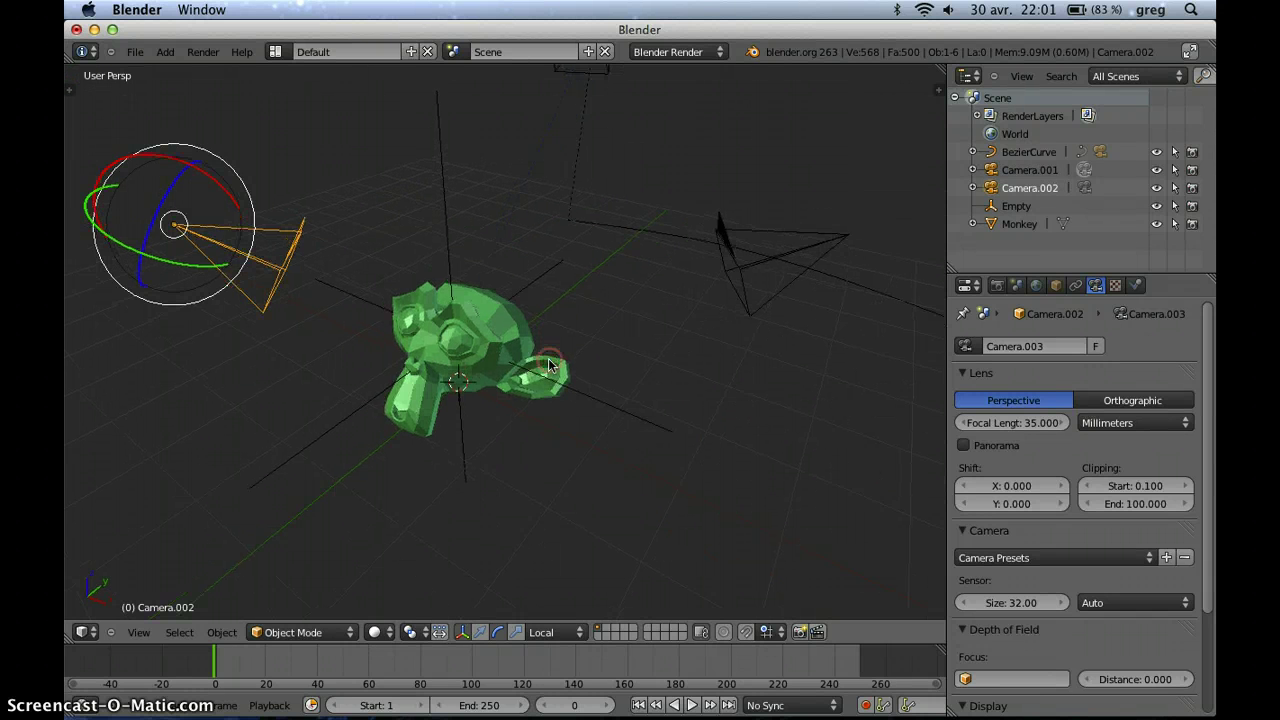
right_click(727, 268)
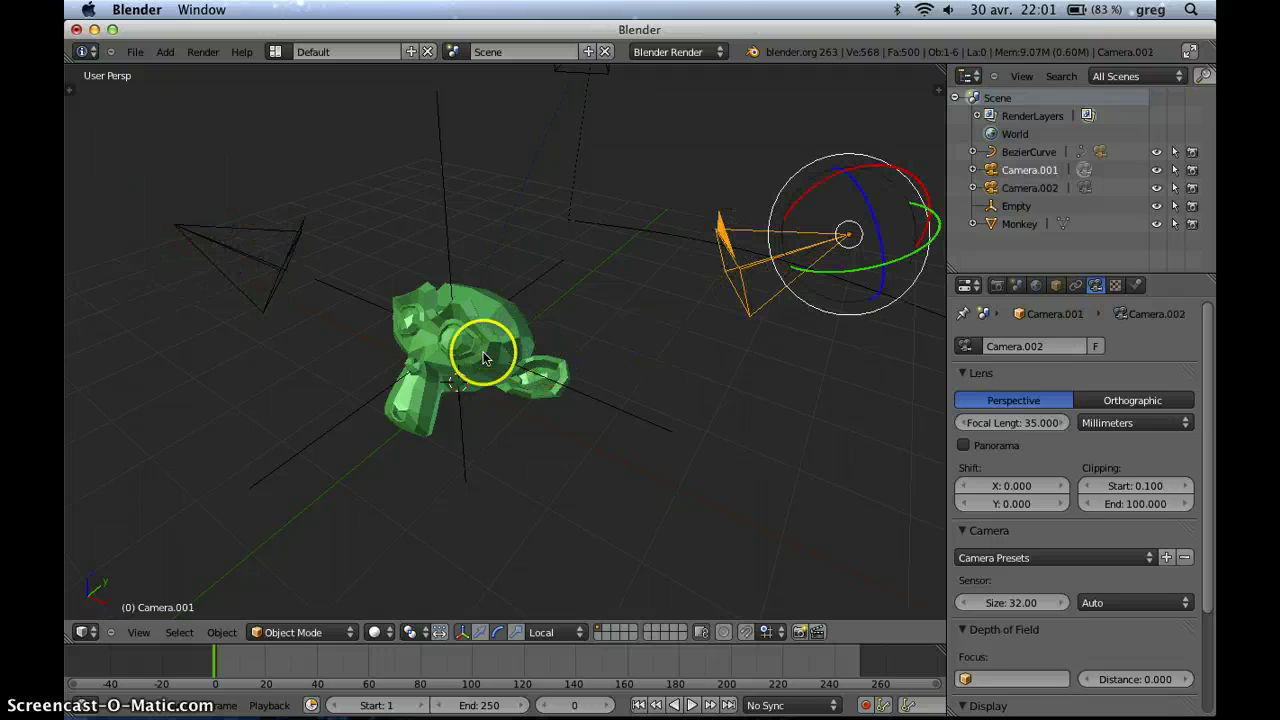
key(ctrl+KP_0)
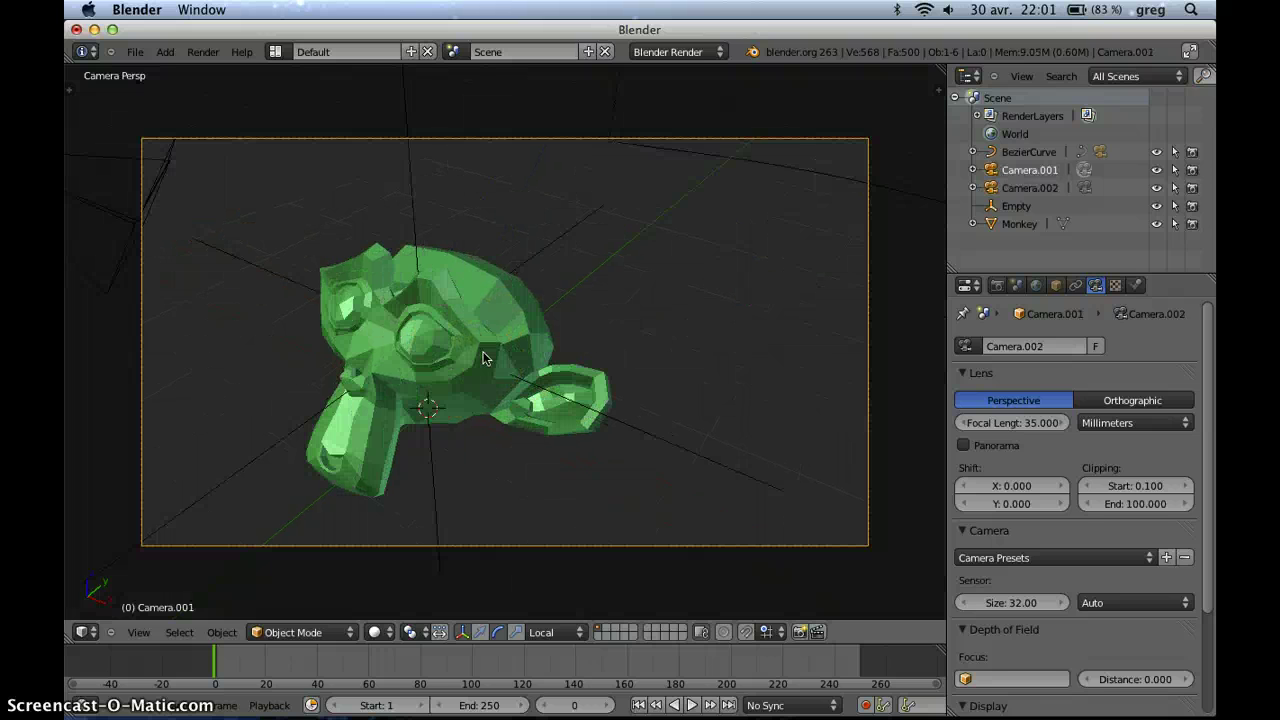
key(shift+f)
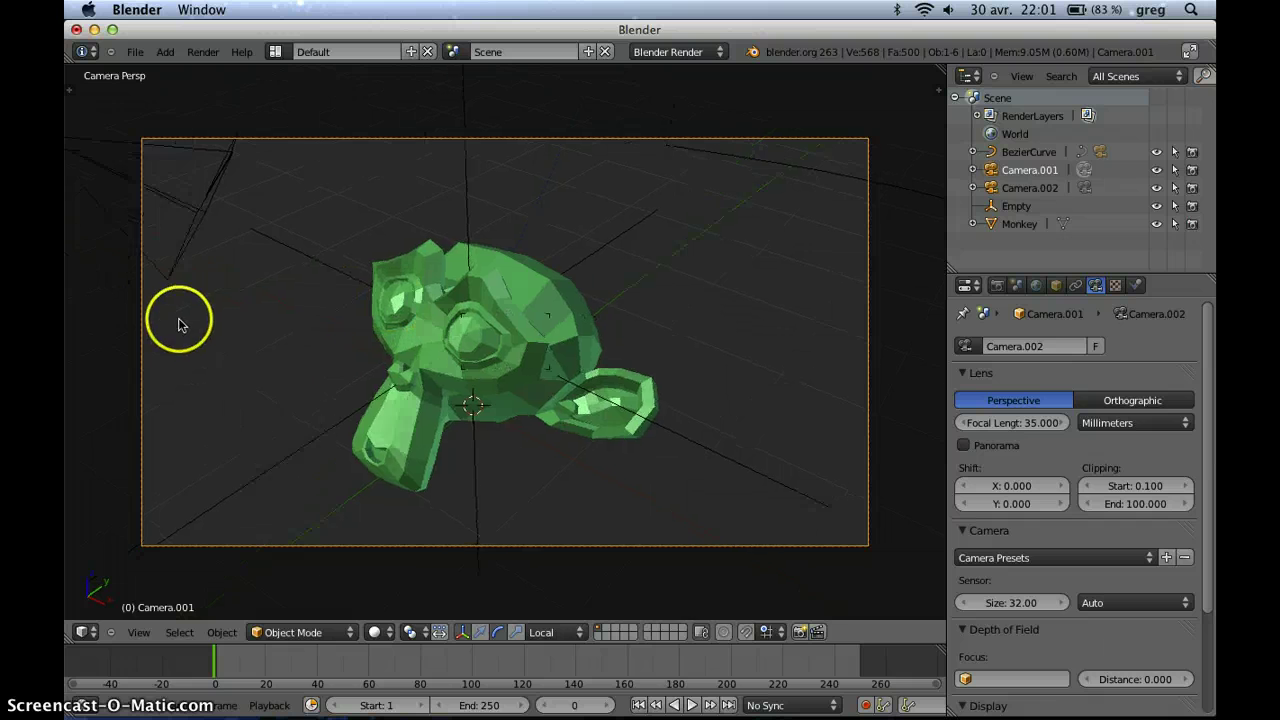
right_click(467, 355)
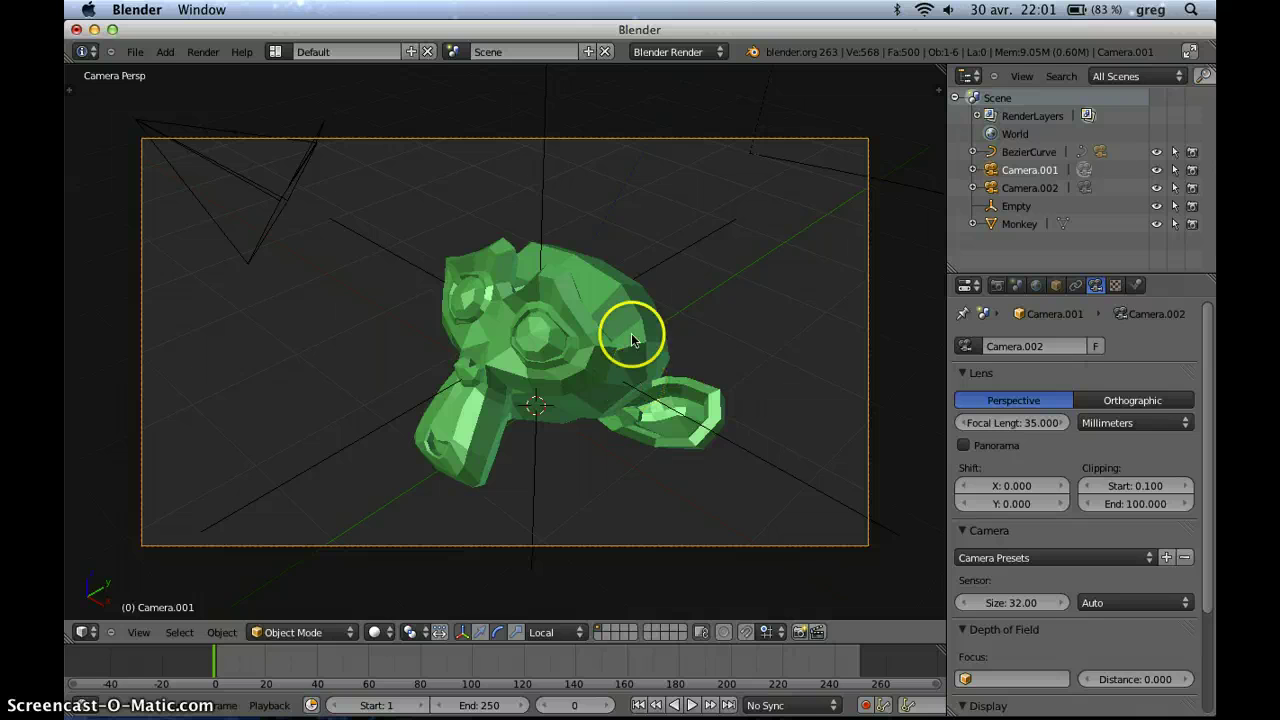
Step: Try rotating Camera.001 and moving it along the global Z axis while looking through it
key(r)
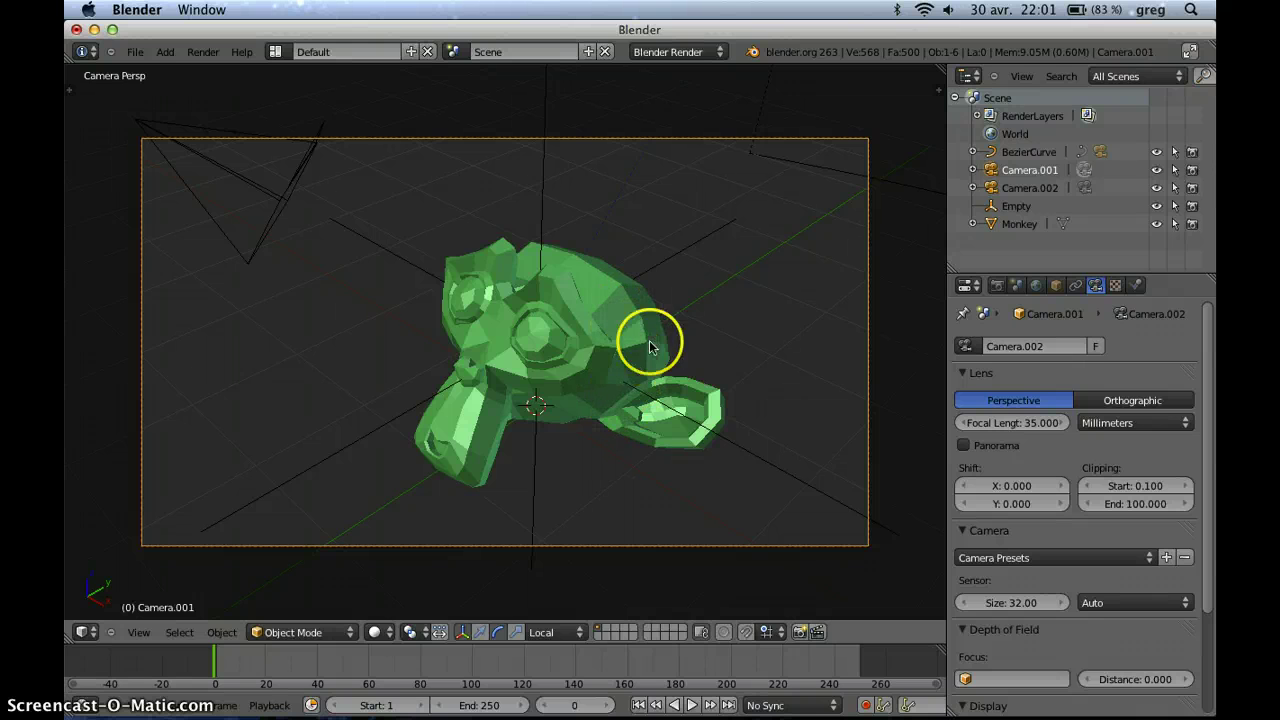
key(Escape)
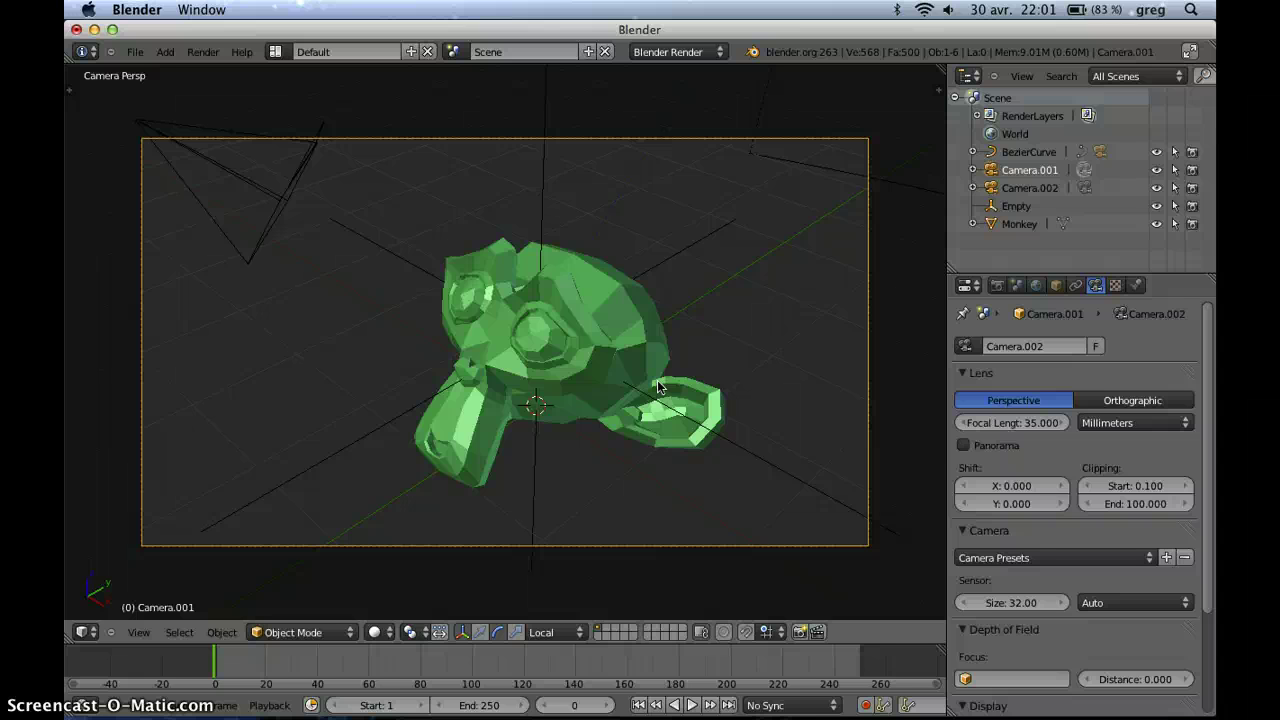
key(g)
mouse_move(657, 387)
middle_down()
mouse_move(663, 363)
mouse_move(660, 378)
middle_up()
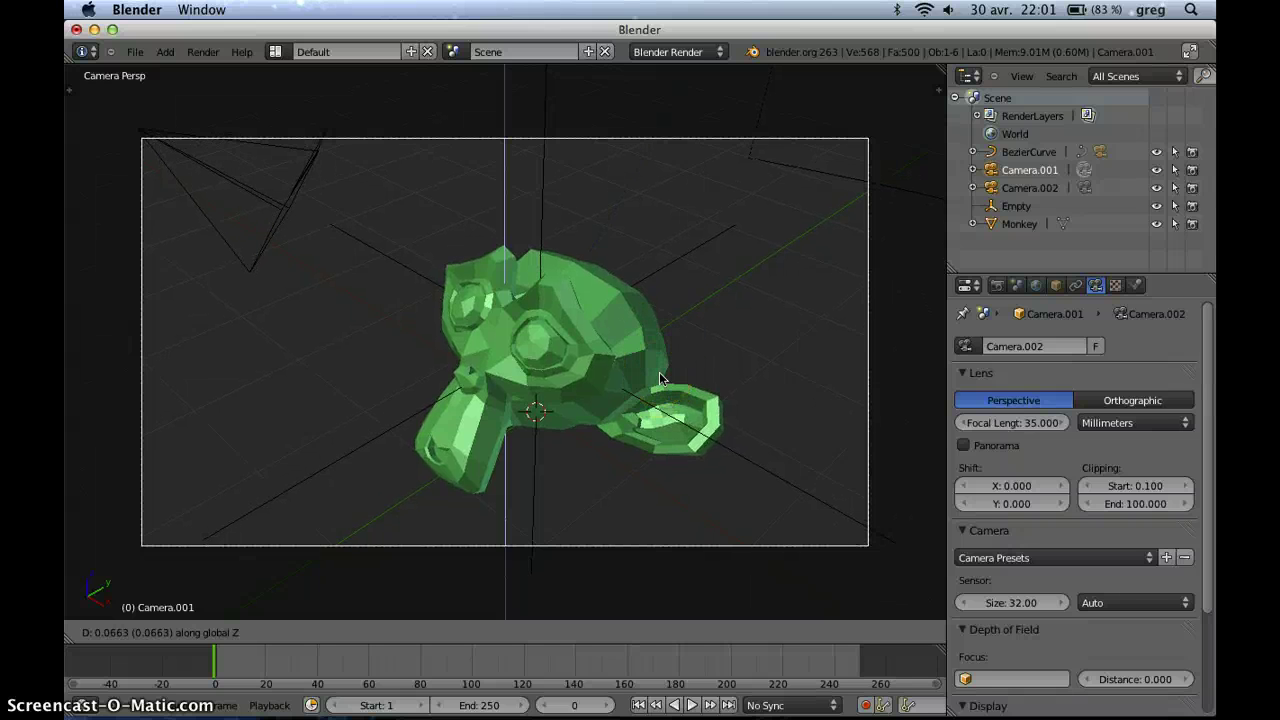
key(z)
middle_drag(659, 372, 565, 437)
click(565, 437)
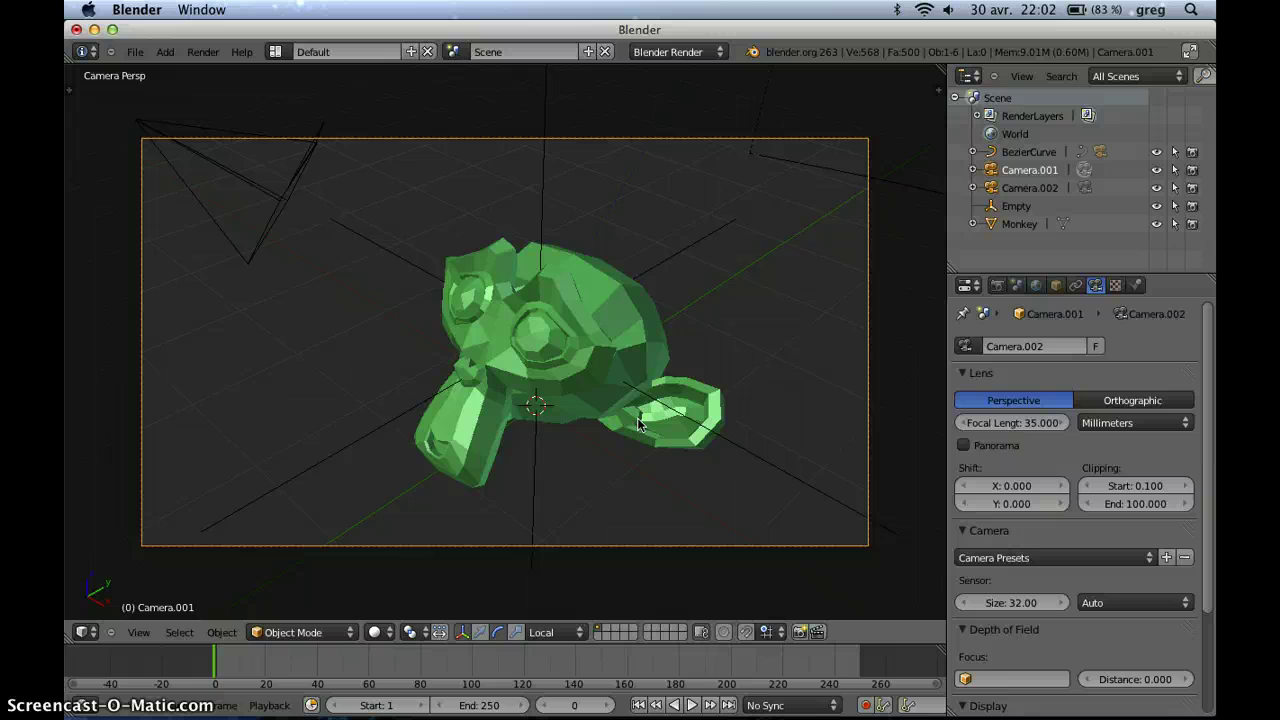
Step: Try moving Camera.001 along its local Z axis while looking through it
key(g)
key(z)
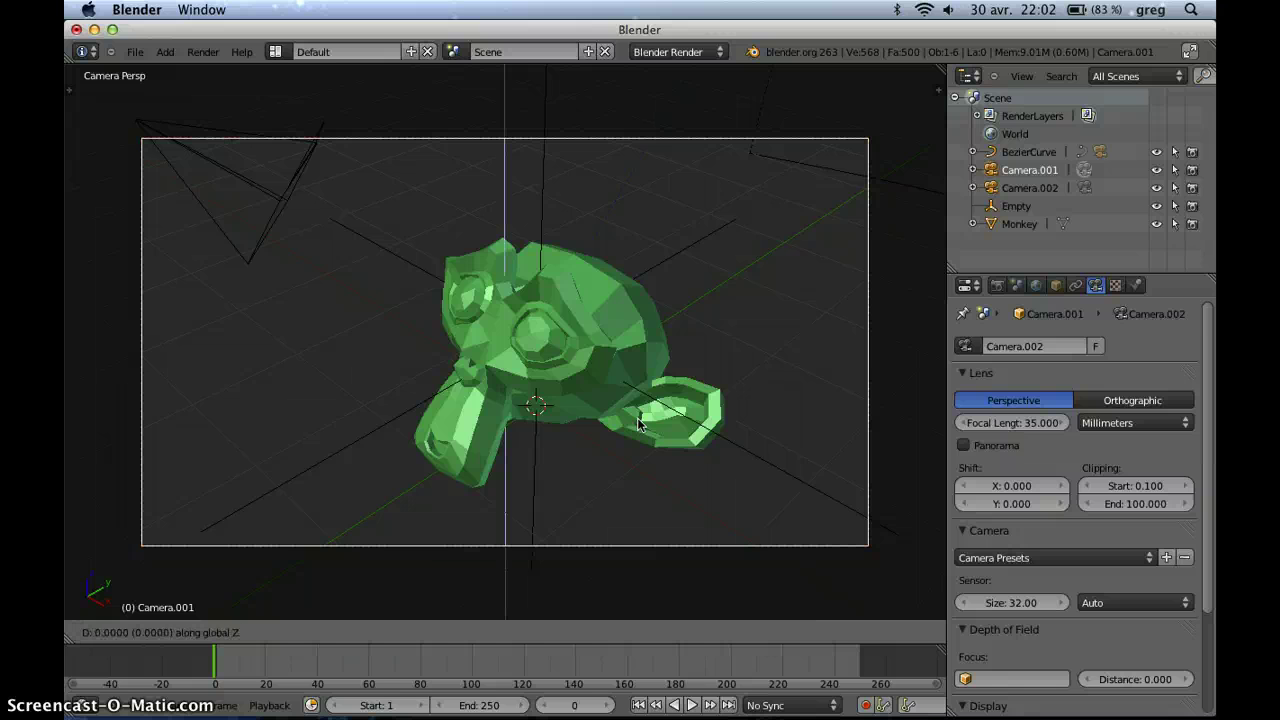
middle_drag(638, 424, 600, 437)
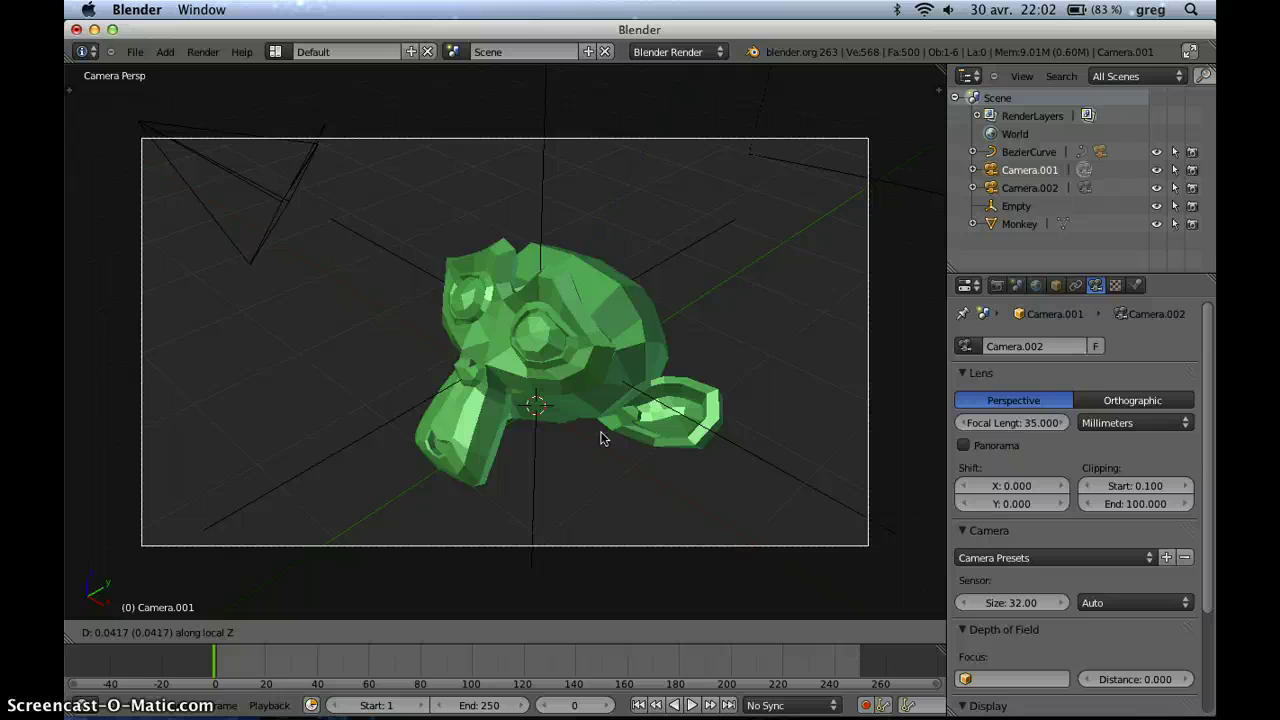
click(612, 422)
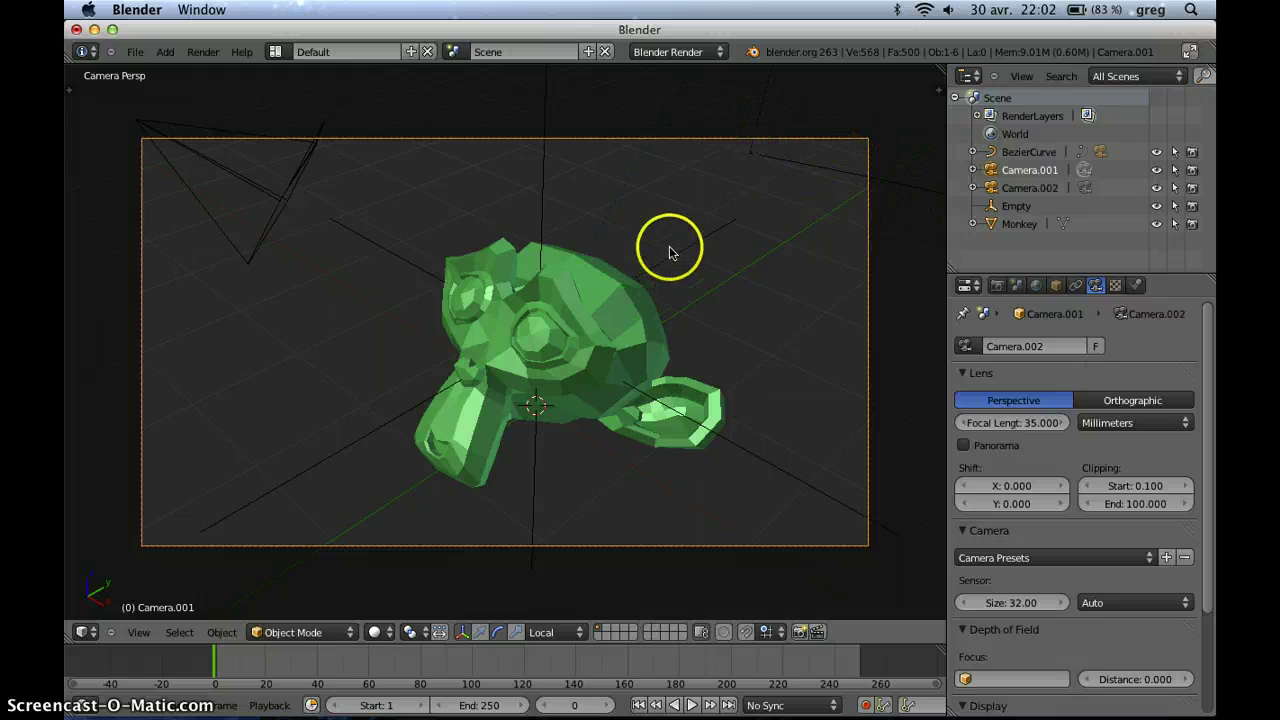
Step: Select the monkey mesh in the camera view
right_click(547, 385)
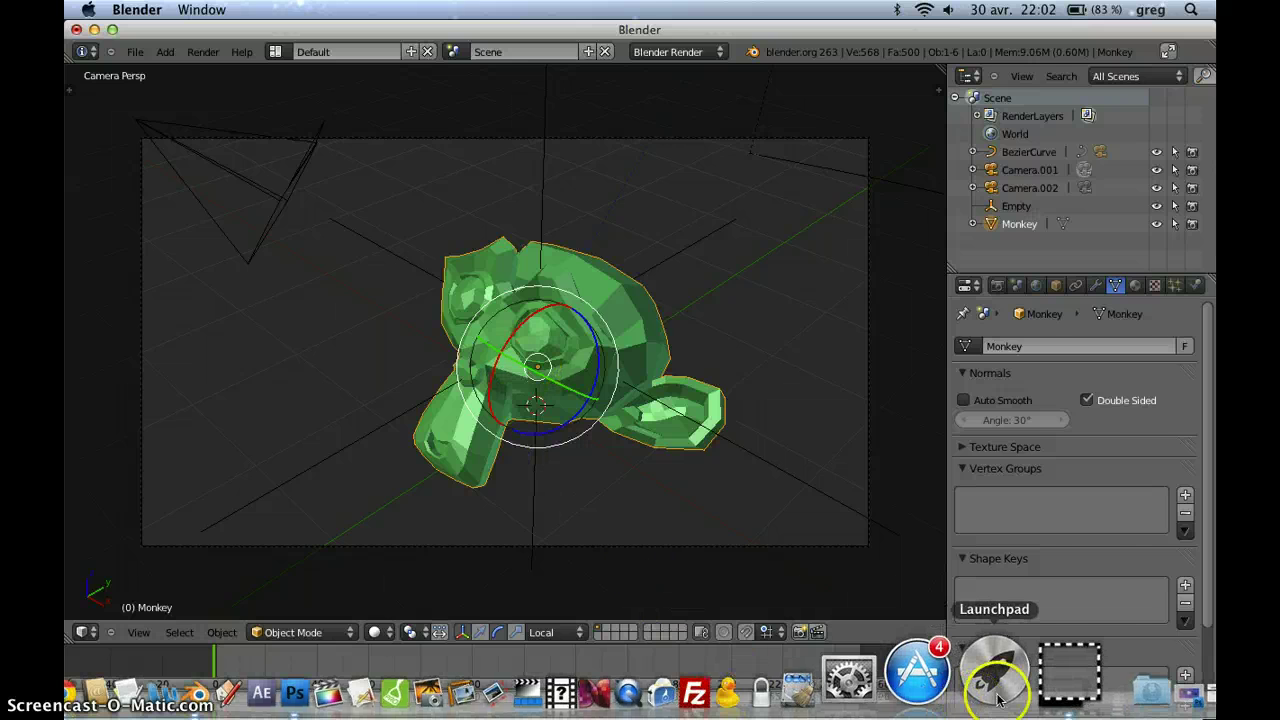
right_click(1018, 684)
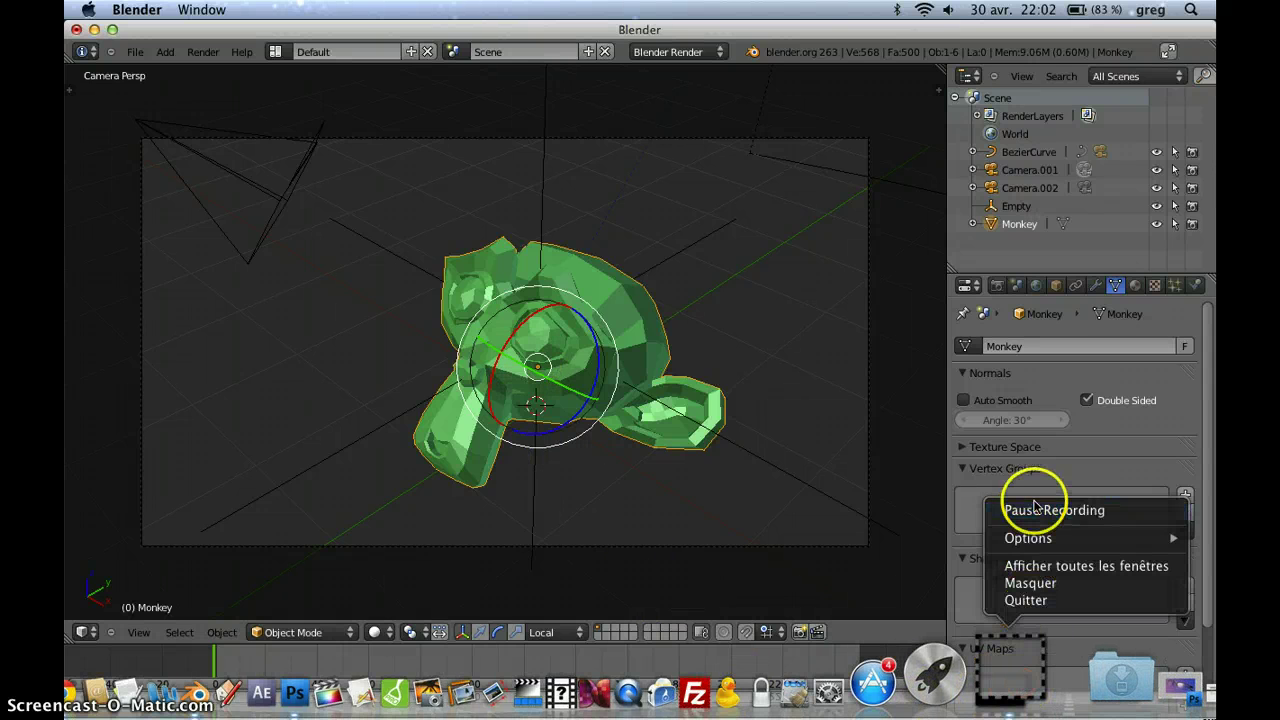